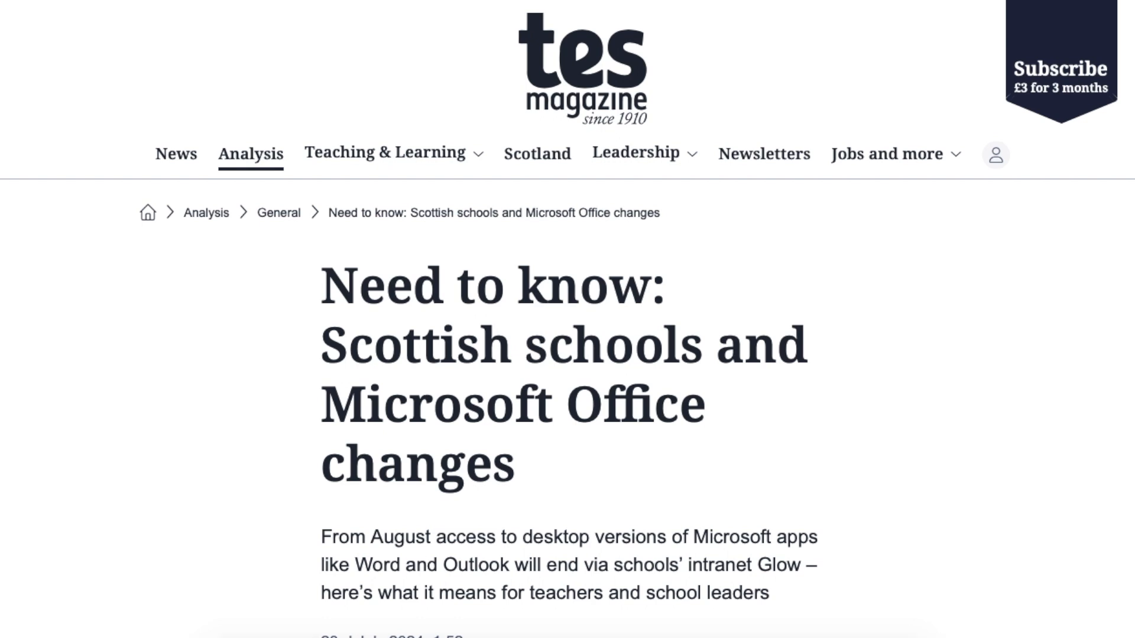
# - Read the Tes article on Scottish schools' Microsoft Office changes, covering what is changing and what the impact will be
pyautogui.scroll(-3, 567, 319)
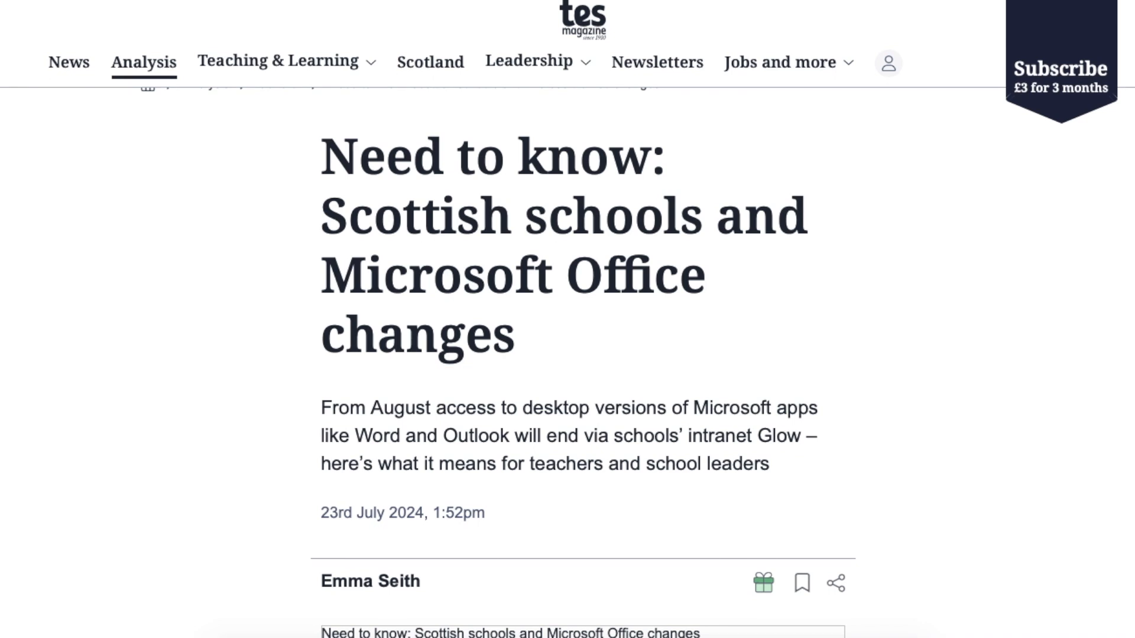
pyautogui.scroll(-8, 568, 354)
pyautogui.scroll(-9, 568, 355)
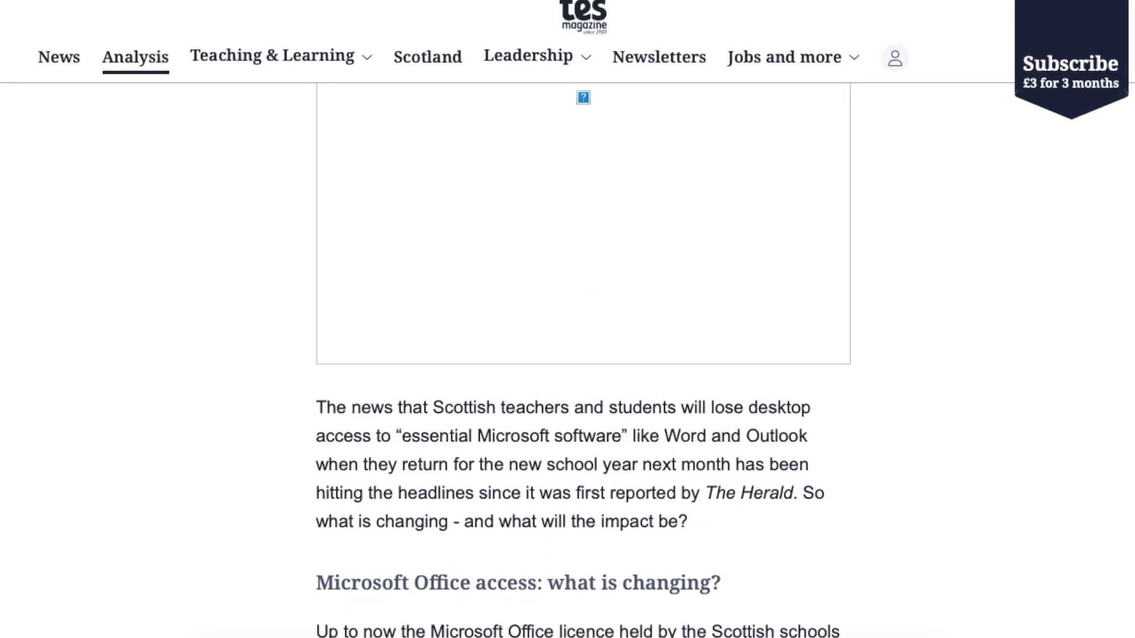
pyautogui.scroll(-1, 568, 354)
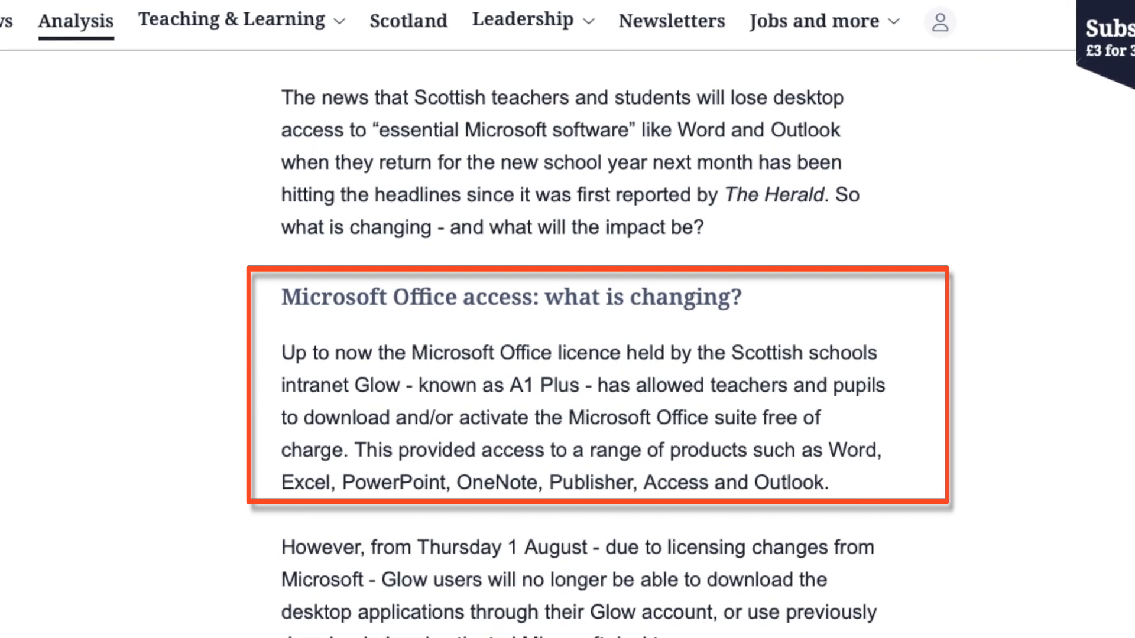
pyautogui.scroll(-1, 567, 354)
pyautogui.scroll(-1, 567, 355)
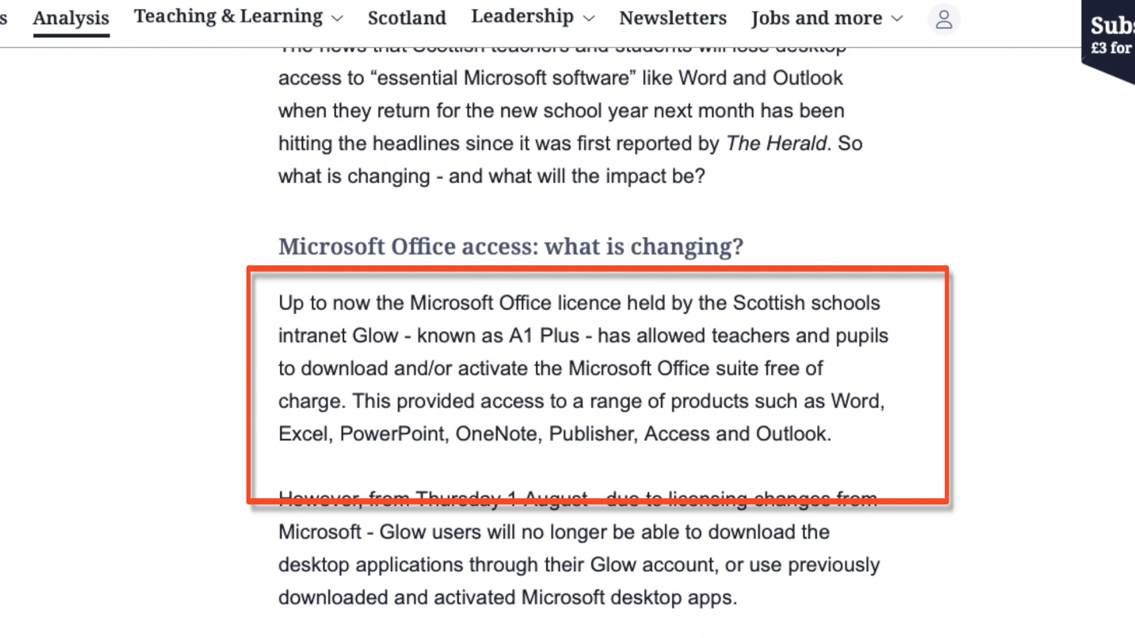
pyautogui.scroll(-3, 567, 355)
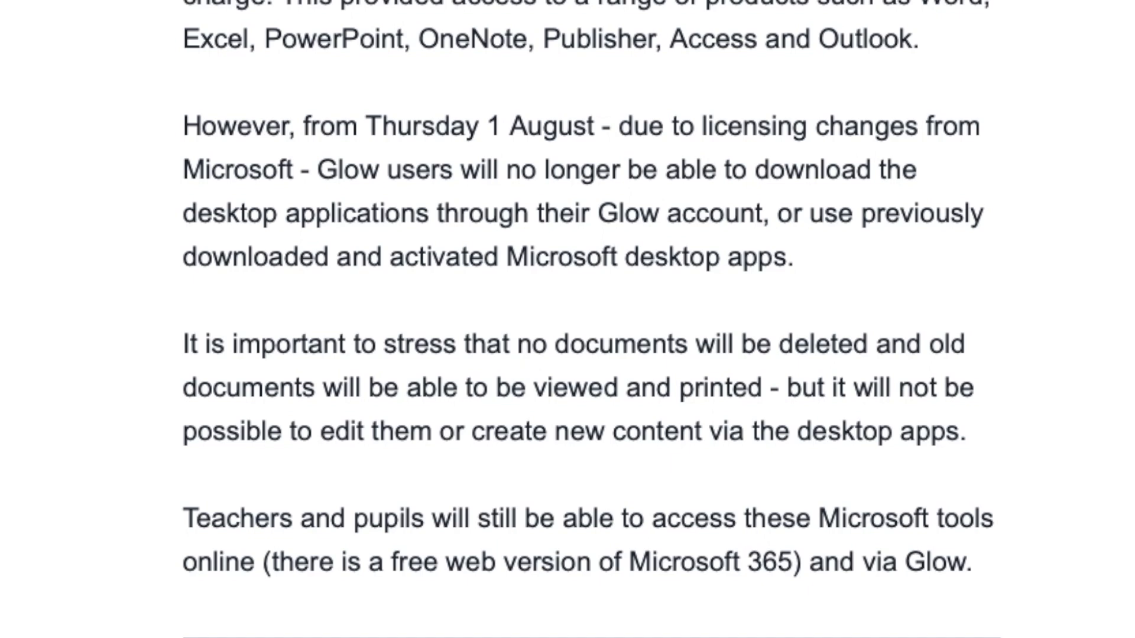
pyautogui.scroll(-10, 591, 319)
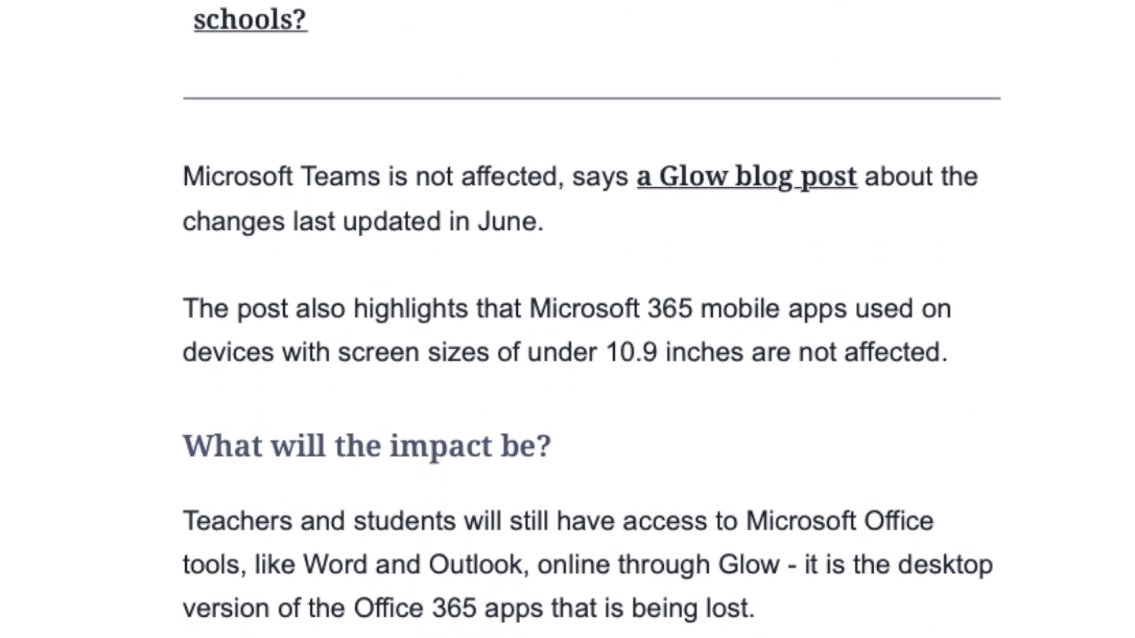
pyautogui.scroll(-5, 591, 319)
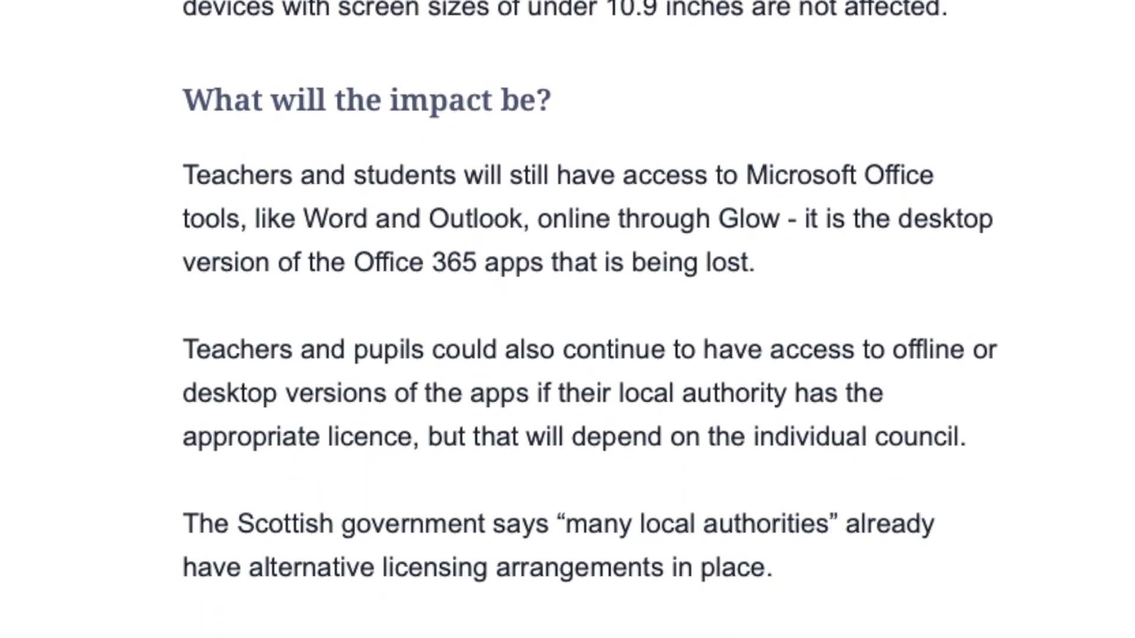
pyautogui.scroll(-1, 591, 319)
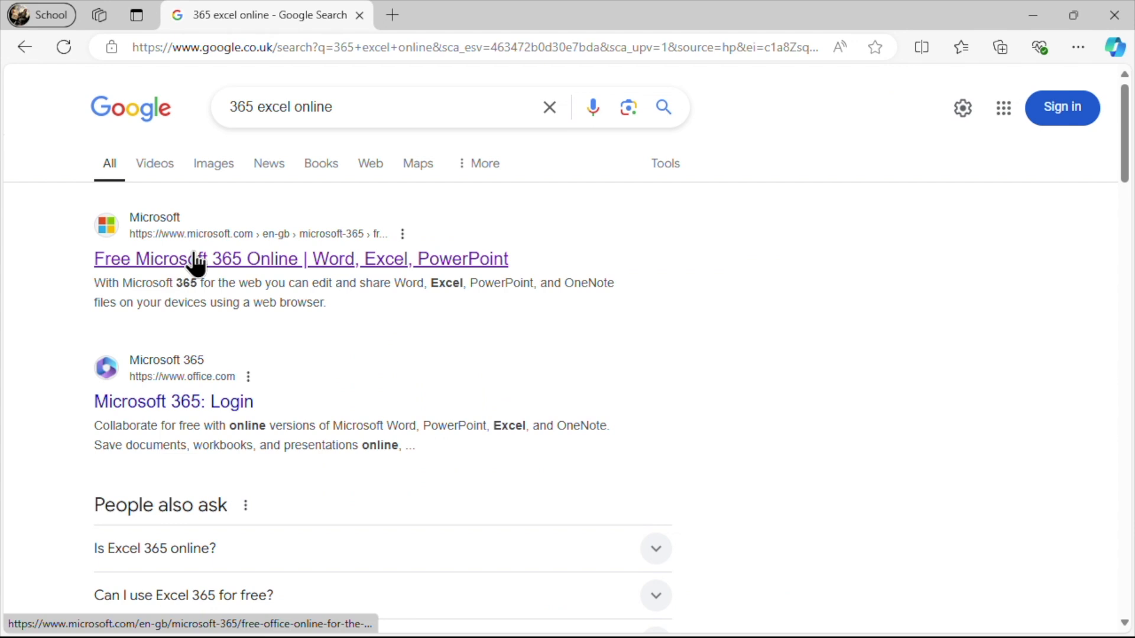
# - Open the Free Microsoft 365 Online page from the search results and start signing in
pyautogui.click(195, 255)
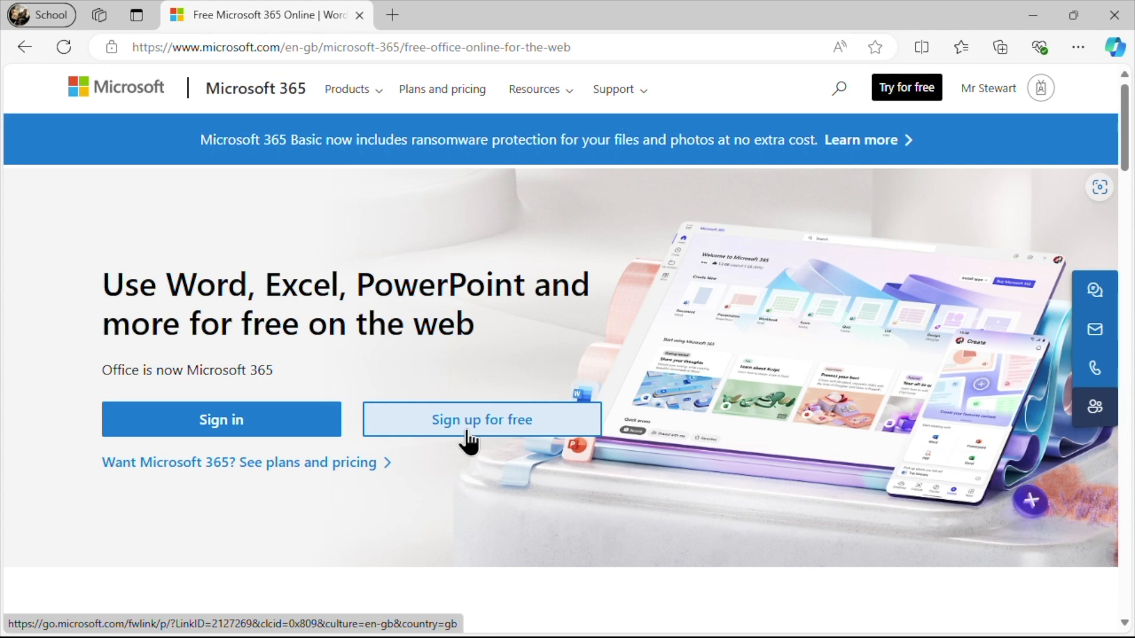
pyautogui.click(245, 427)
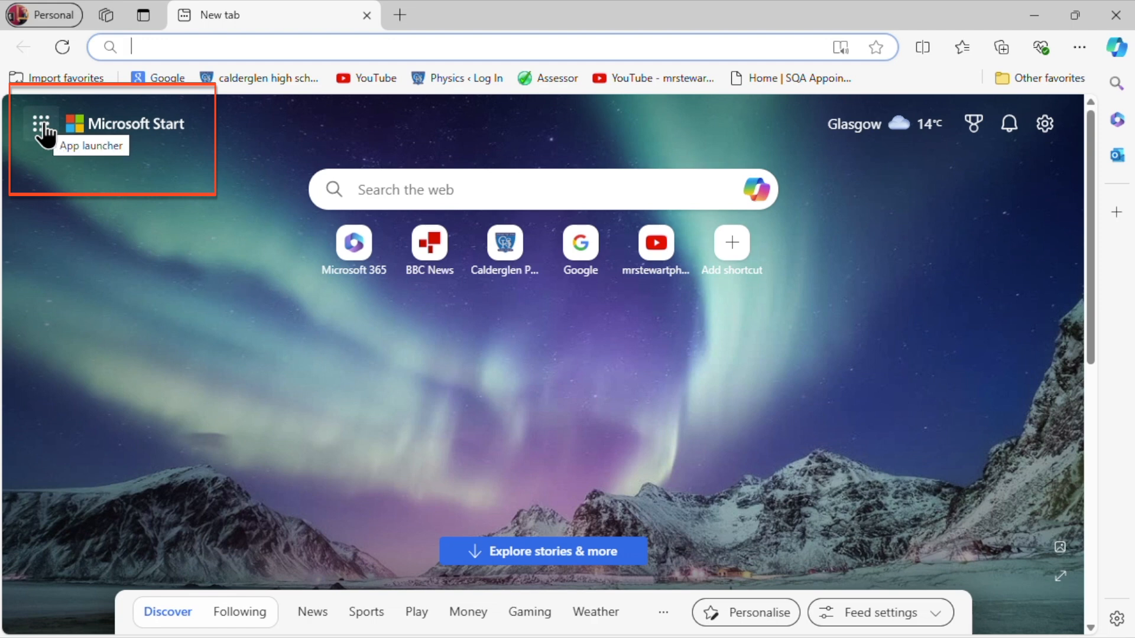
# - In the personal browser profile, go to Excel from the new tab's app launcher and sign in with the existing Microsoft account
pyautogui.click(42, 126)
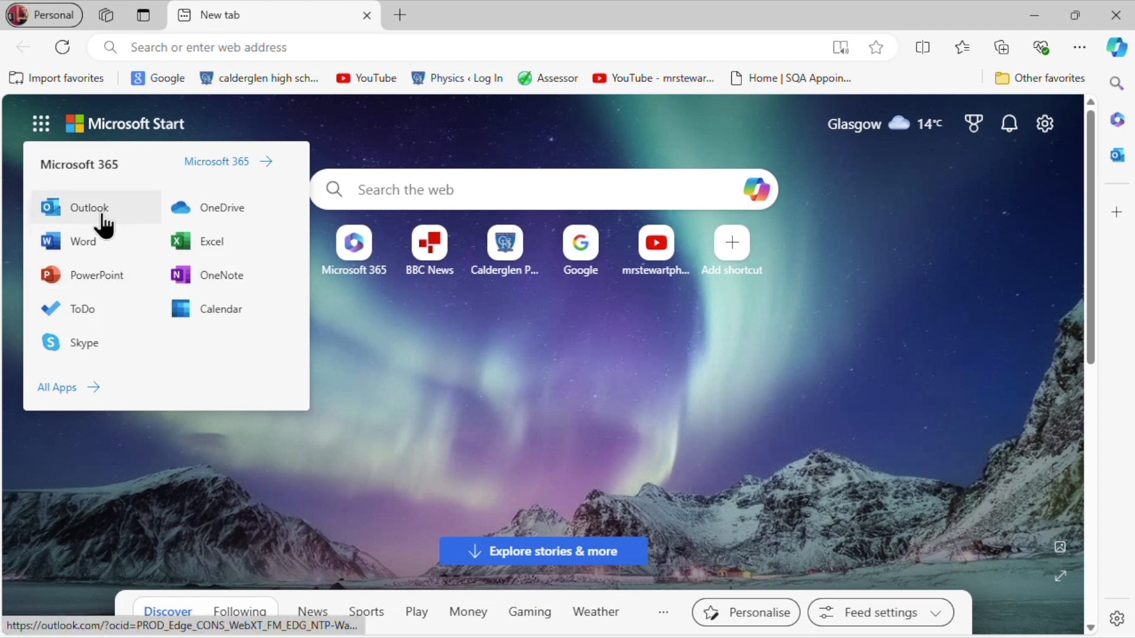
pyautogui.click(223, 255)
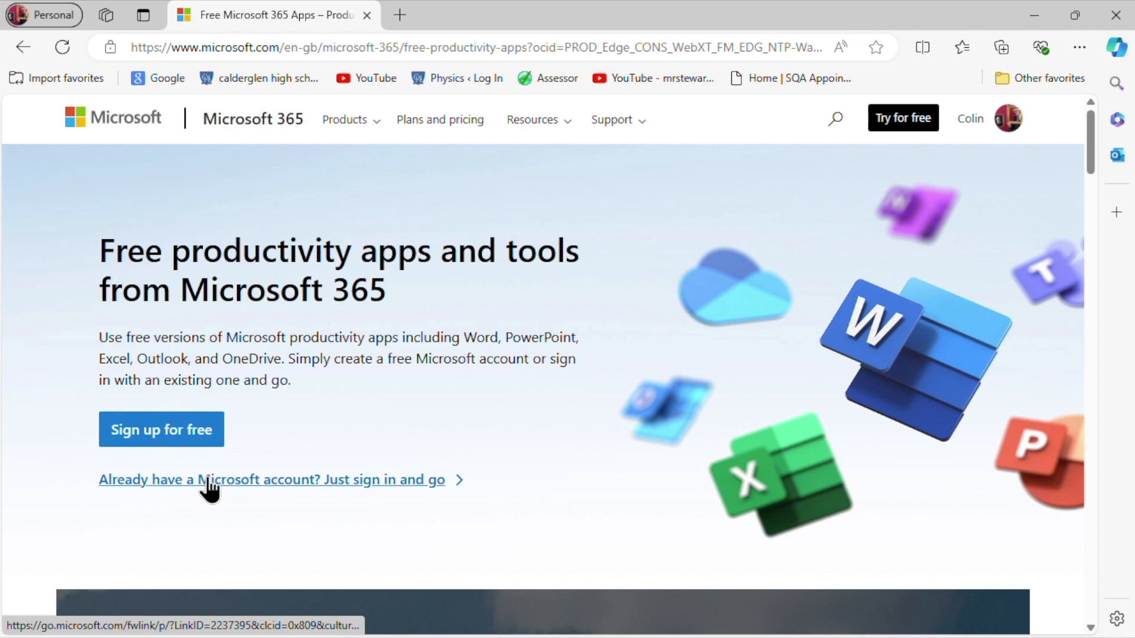
pyautogui.click(399, 482)
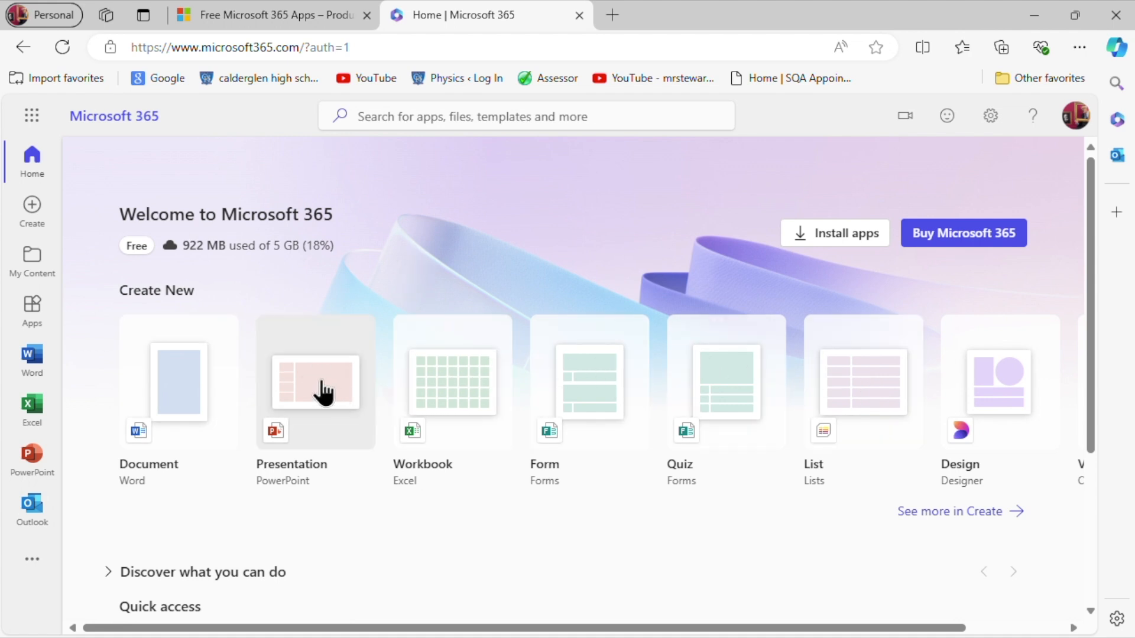
# - Open OneDrive from the Microsoft 365 apps, dismiss the upload tip and look through the other available apps
pyautogui.click(32, 121)
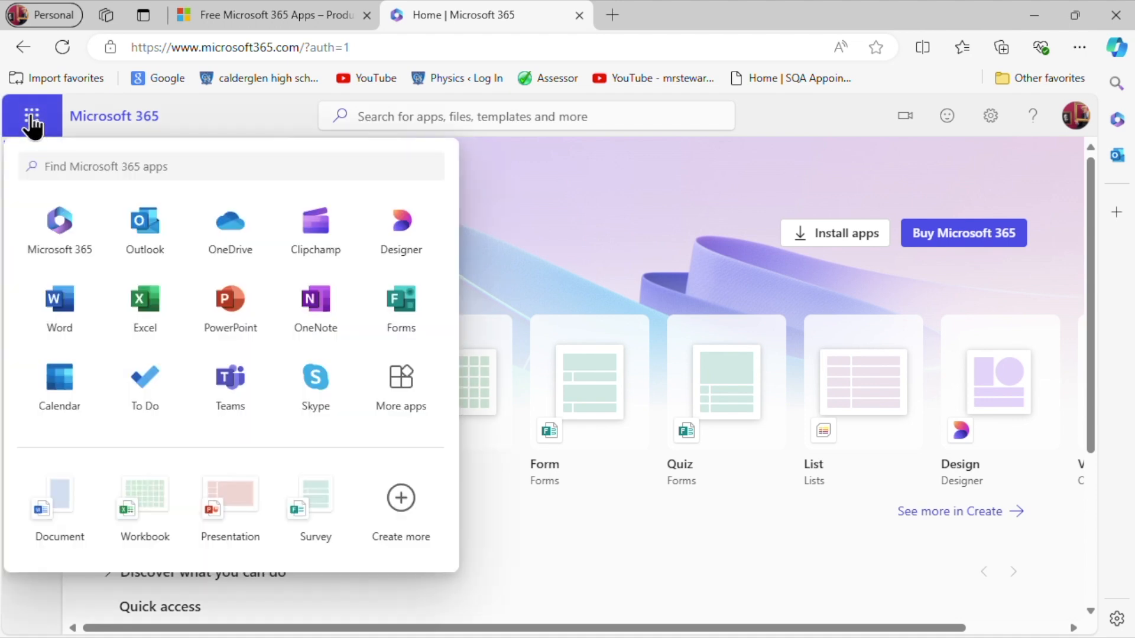
pyautogui.click(239, 240)
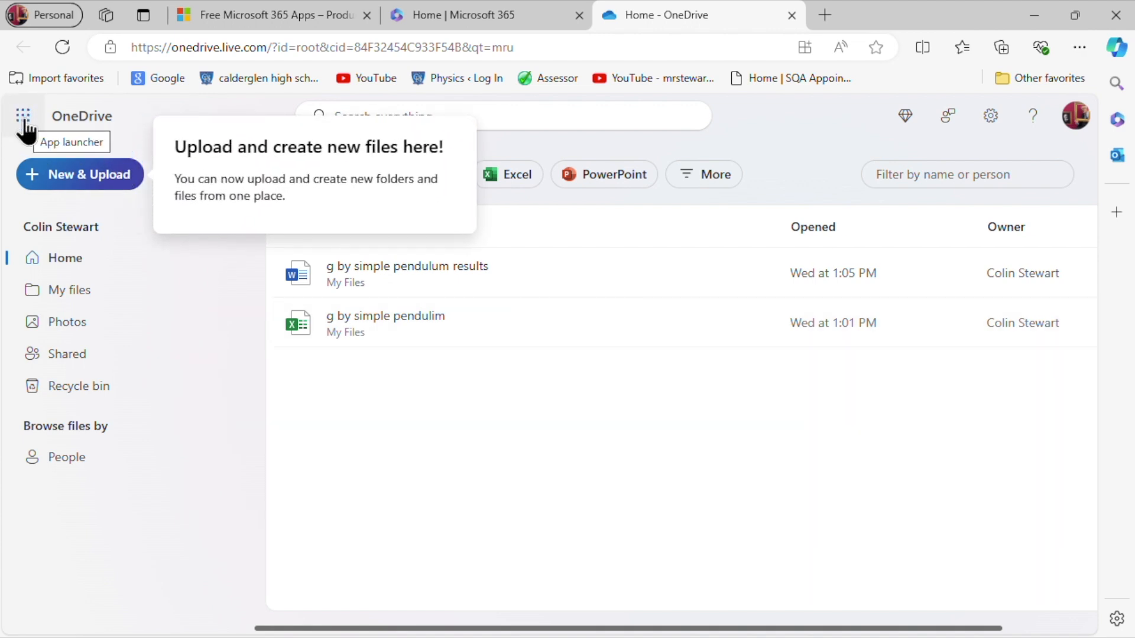
pyautogui.click(256, 353)
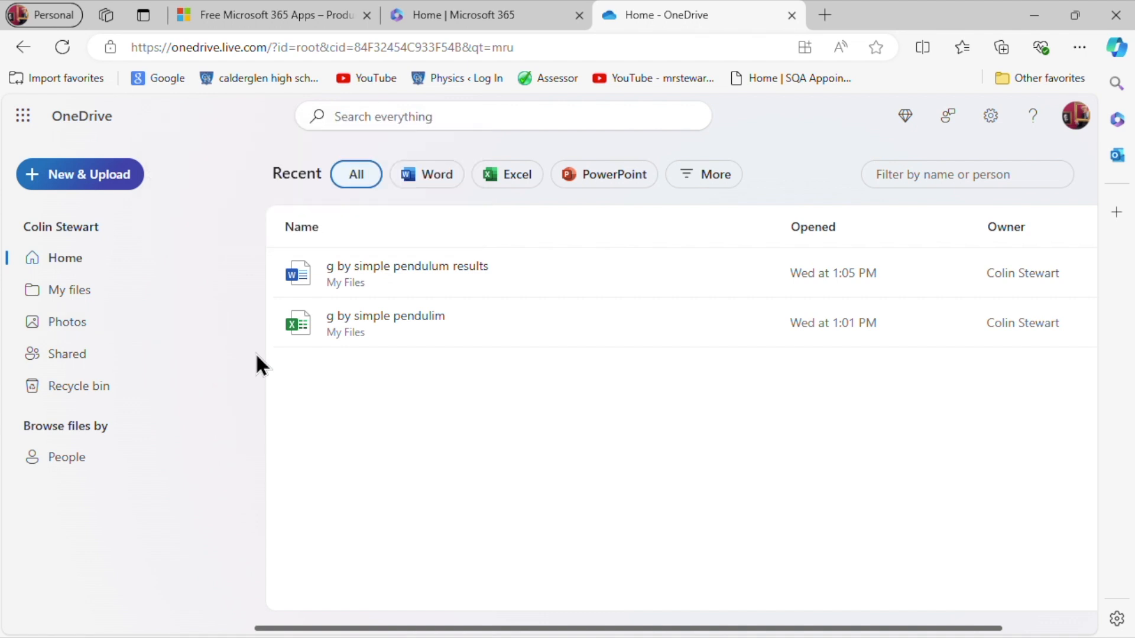
pyautogui.click(28, 114)
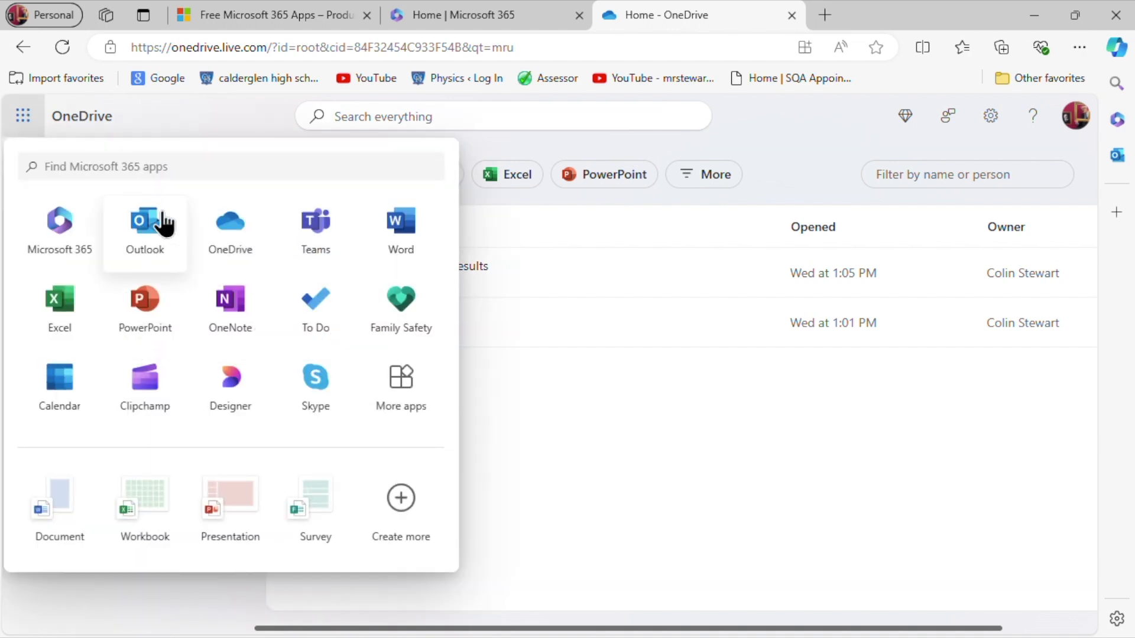
pyautogui.click(646, 430)
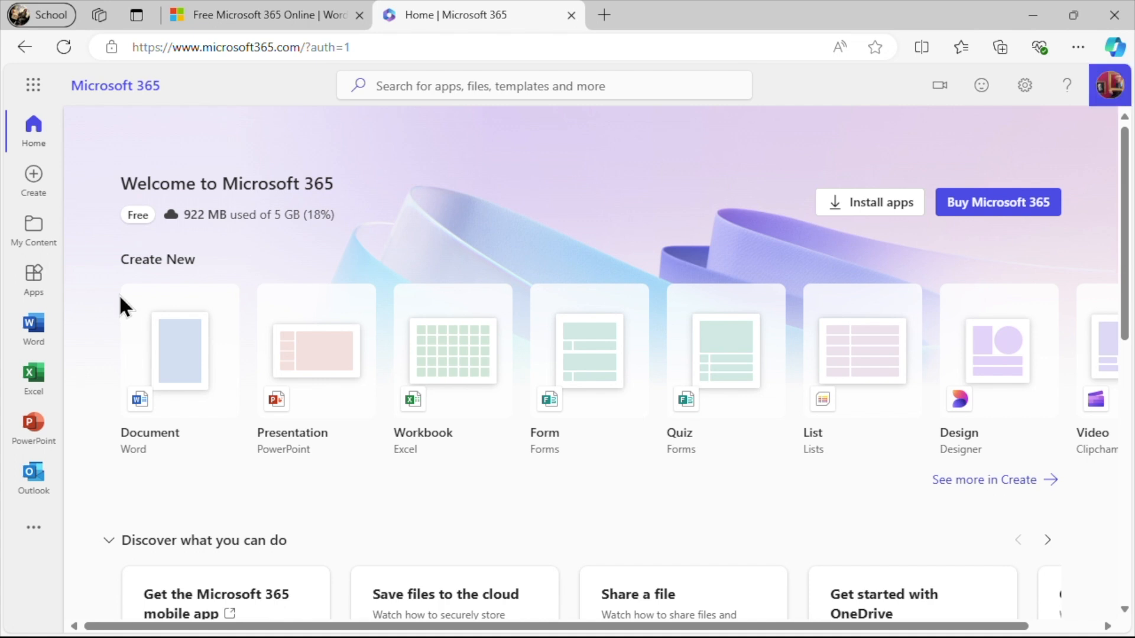
# - Create a new Excel workbook and enter the heading "length (m)" in cell A1
pyautogui.click(467, 361)
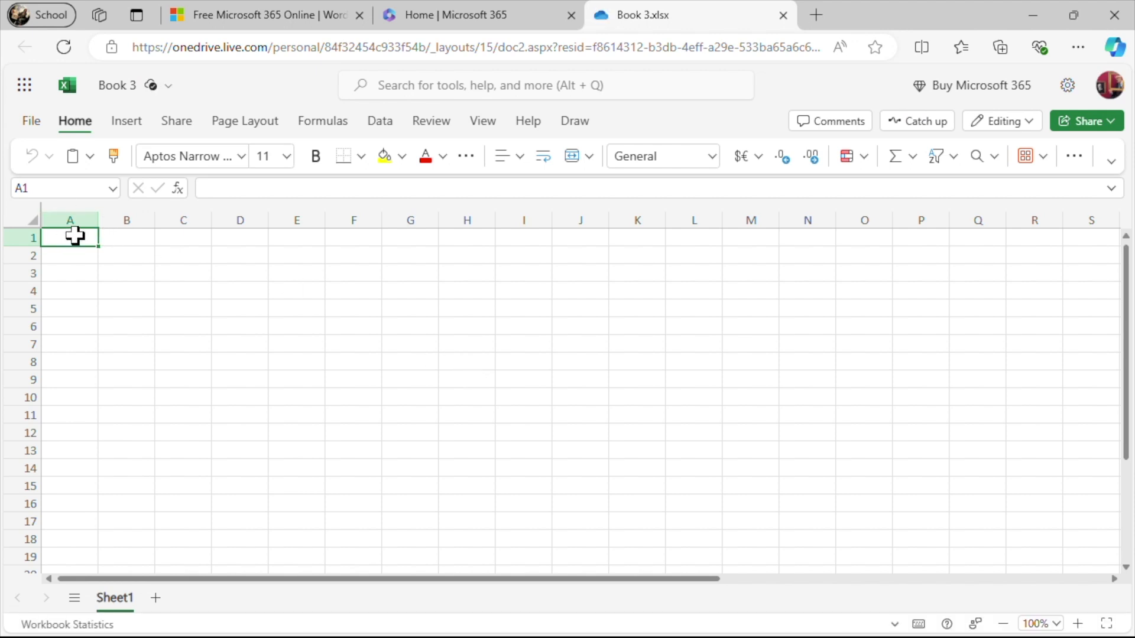
pyautogui.write('length')
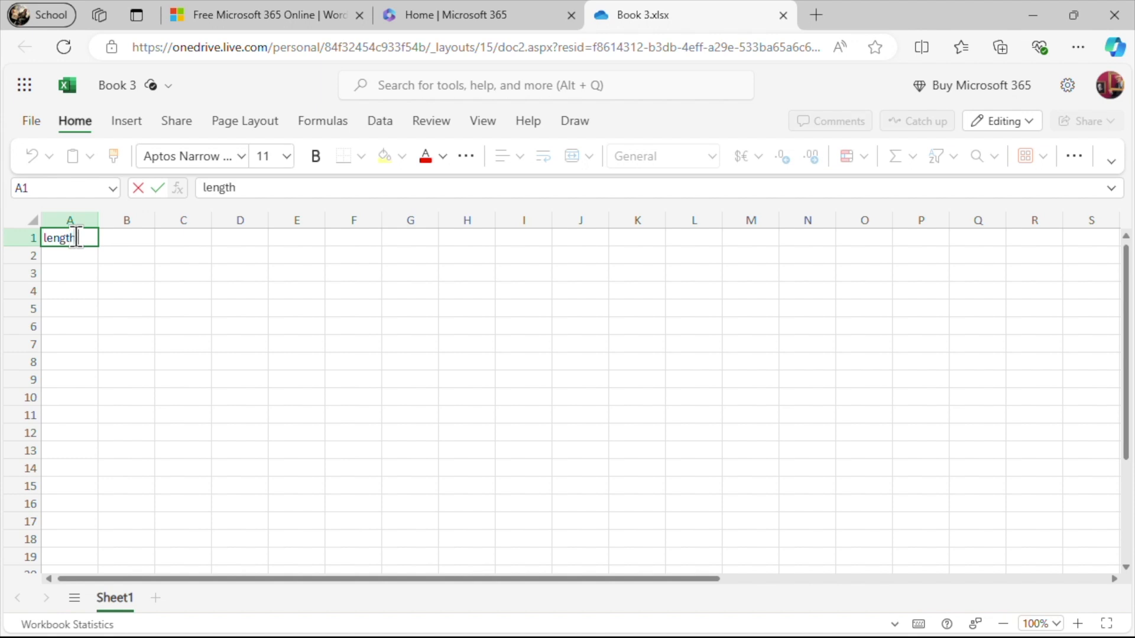
pyautogui.write(' (m)')
# - Set the A1 heading to font size 16 and widen column A to fit it
pyautogui.click(287, 156)
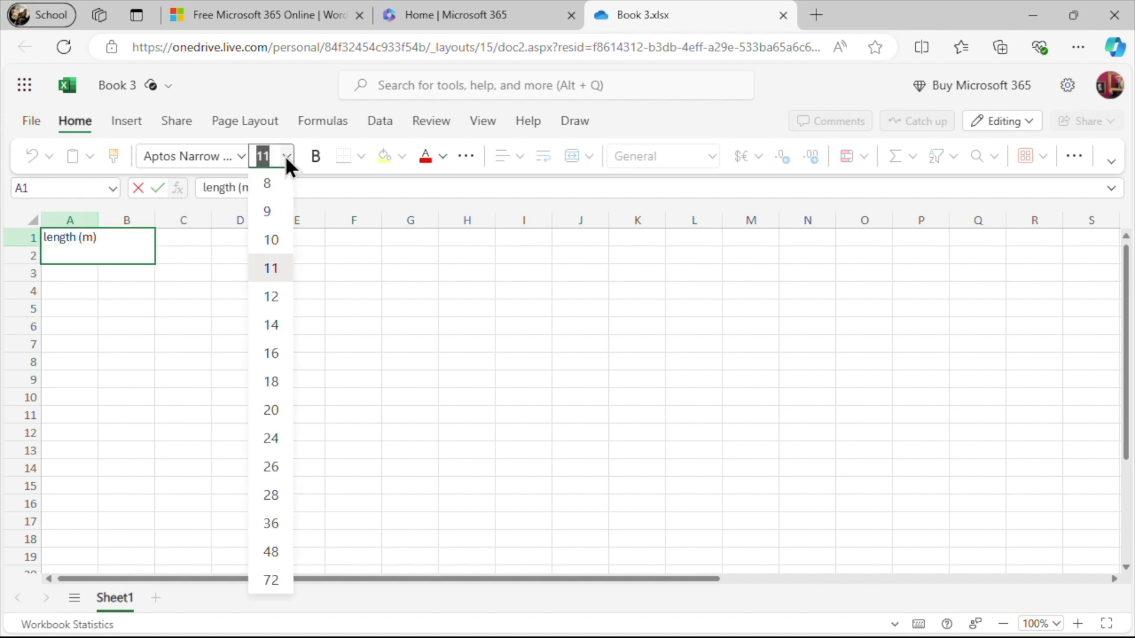
pyautogui.click(276, 358)
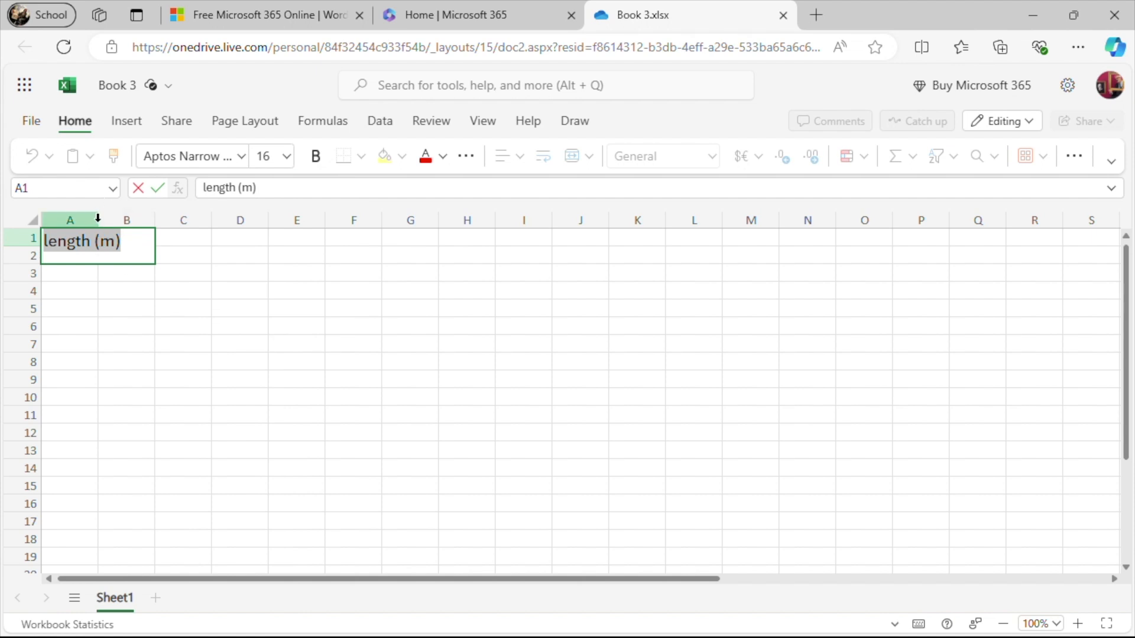
pyautogui.click(81, 291)
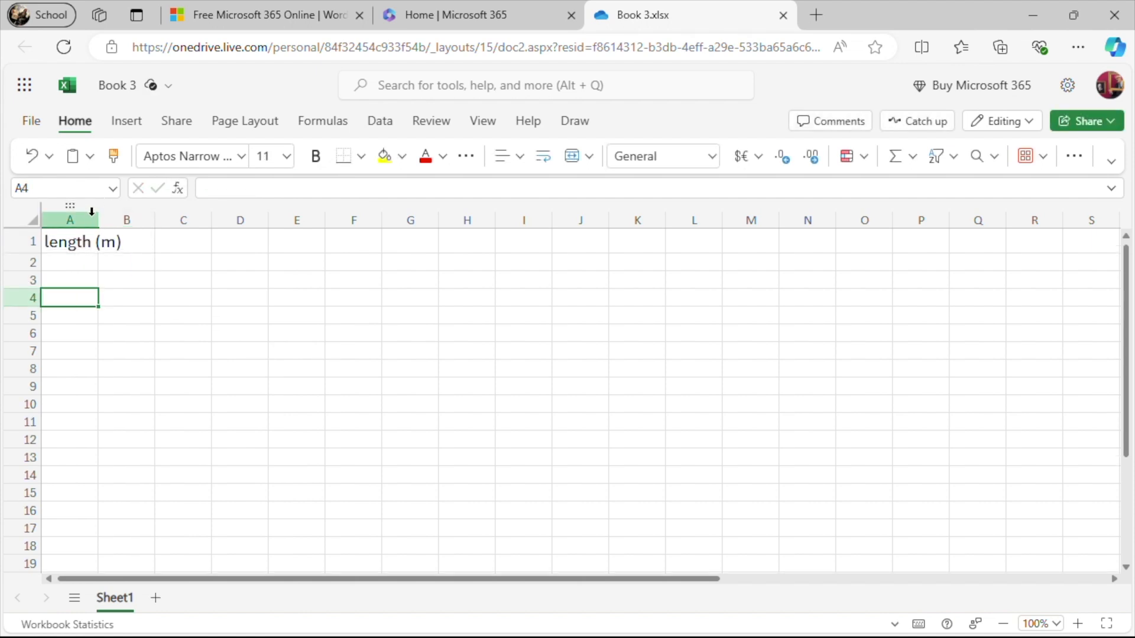
pyautogui.moveTo(98, 220); pyautogui.dragTo(131, 220)
# - Widen column B and enter the heading "period^2 (s^2)" in cell B1
pyautogui.click(158, 240)
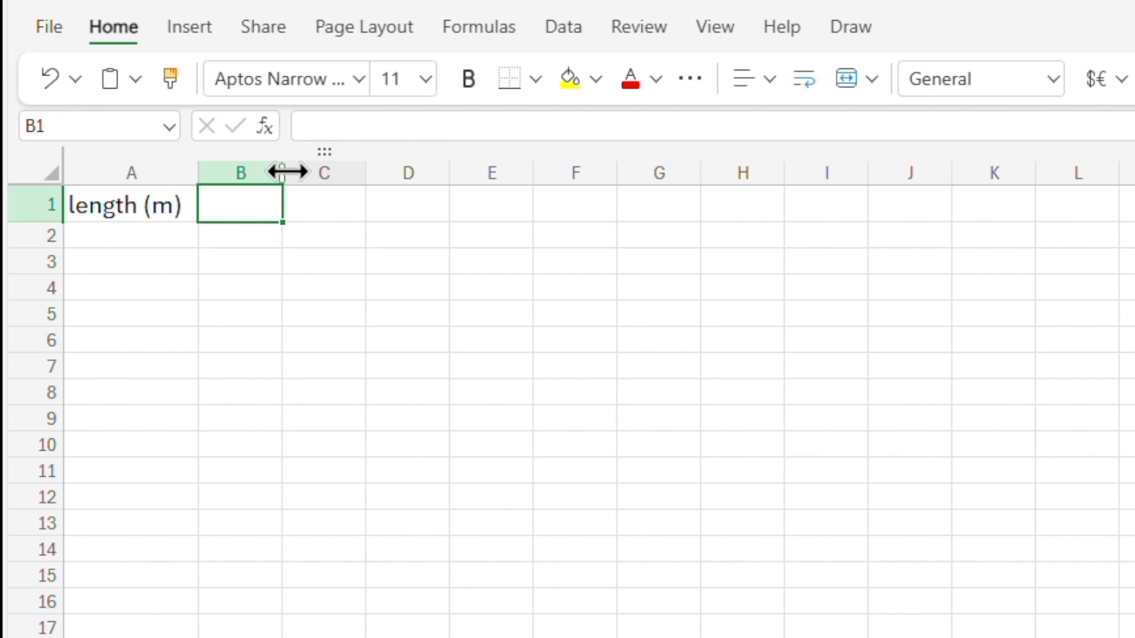
pyautogui.moveTo(282, 172); pyautogui.dragTo(357, 172)
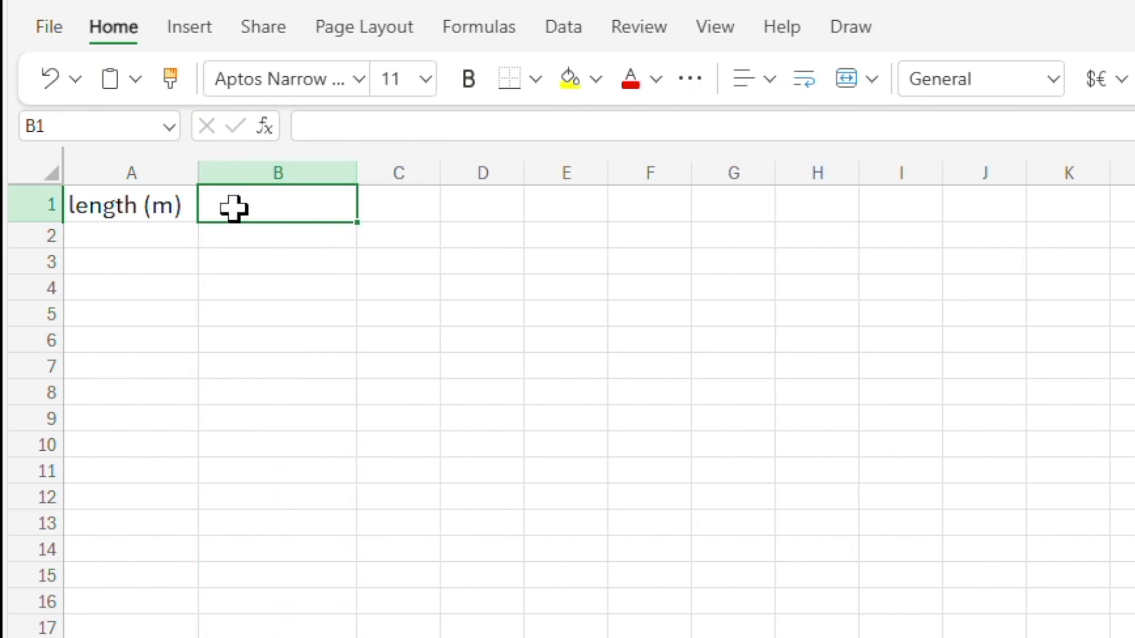
pyautogui.write('period')
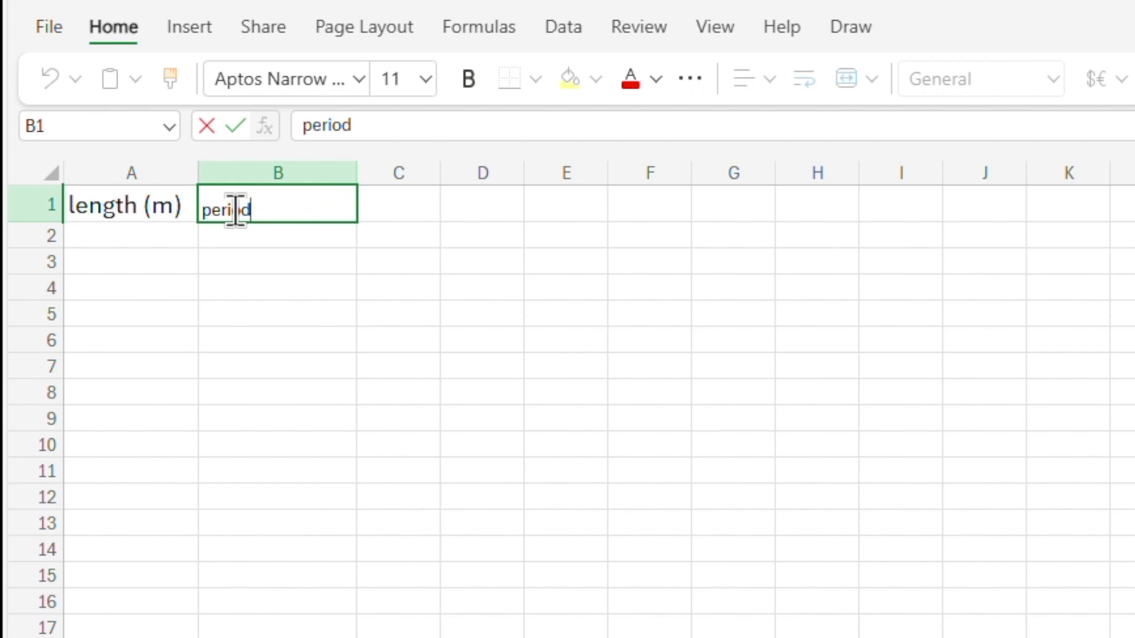
pyautogui.write('^2 (s^')
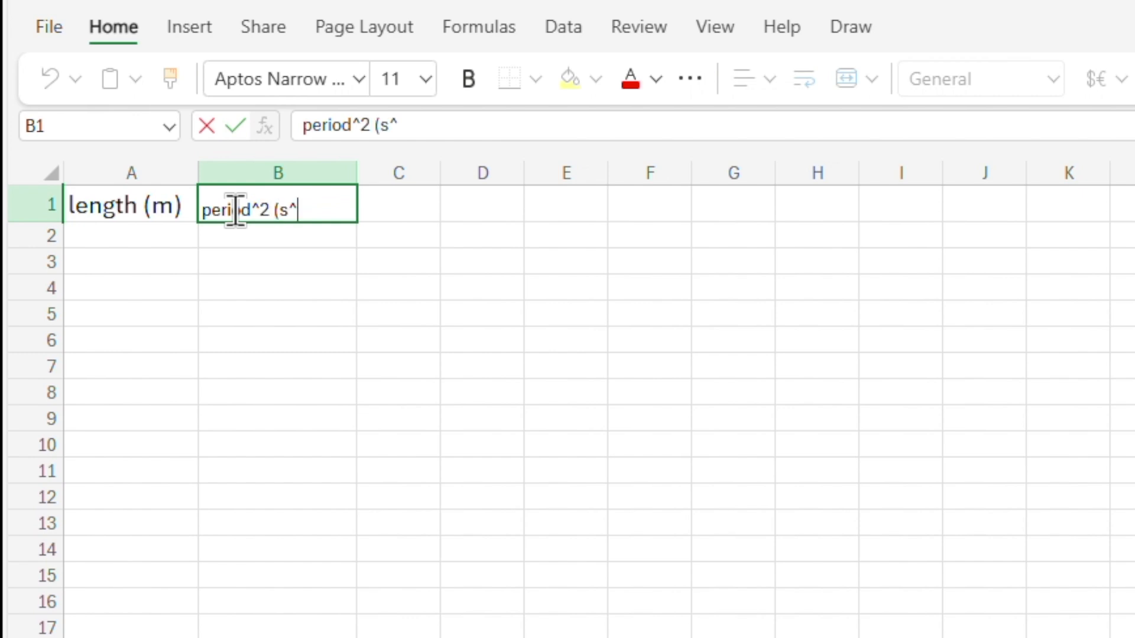
pyautogui.write('2)')
# - Set the B1 heading to font size 16 and widen column B so the heading fits
pyautogui.moveTo(318, 206); pyautogui.dragTo(208, 198)
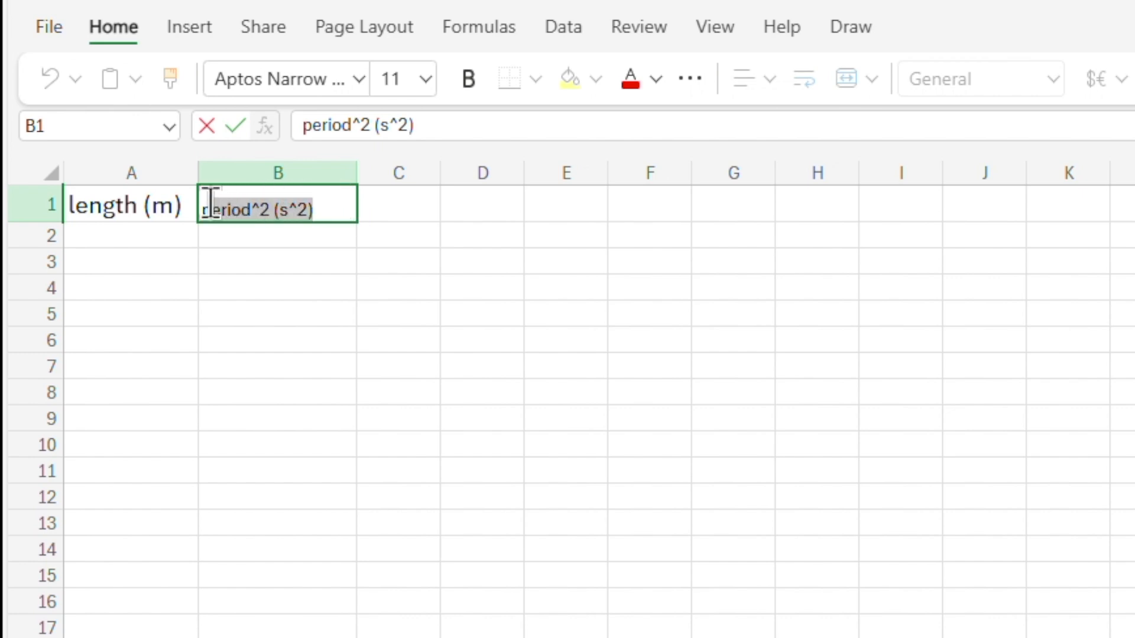
pyautogui.click(426, 78)
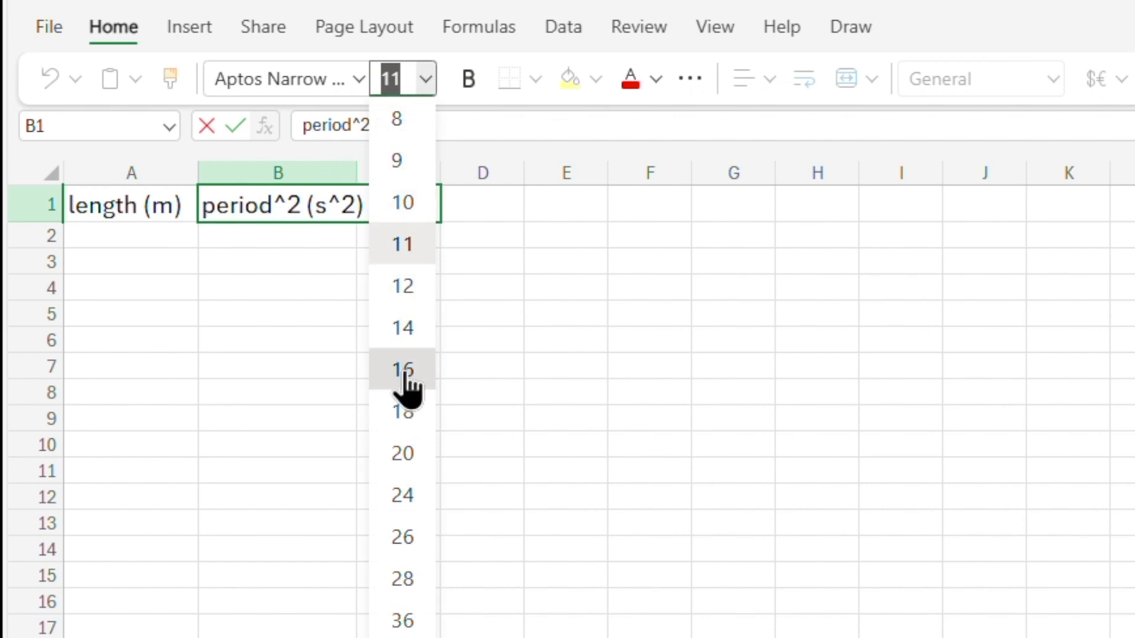
pyautogui.click(400, 377)
pyautogui.click(393, 334)
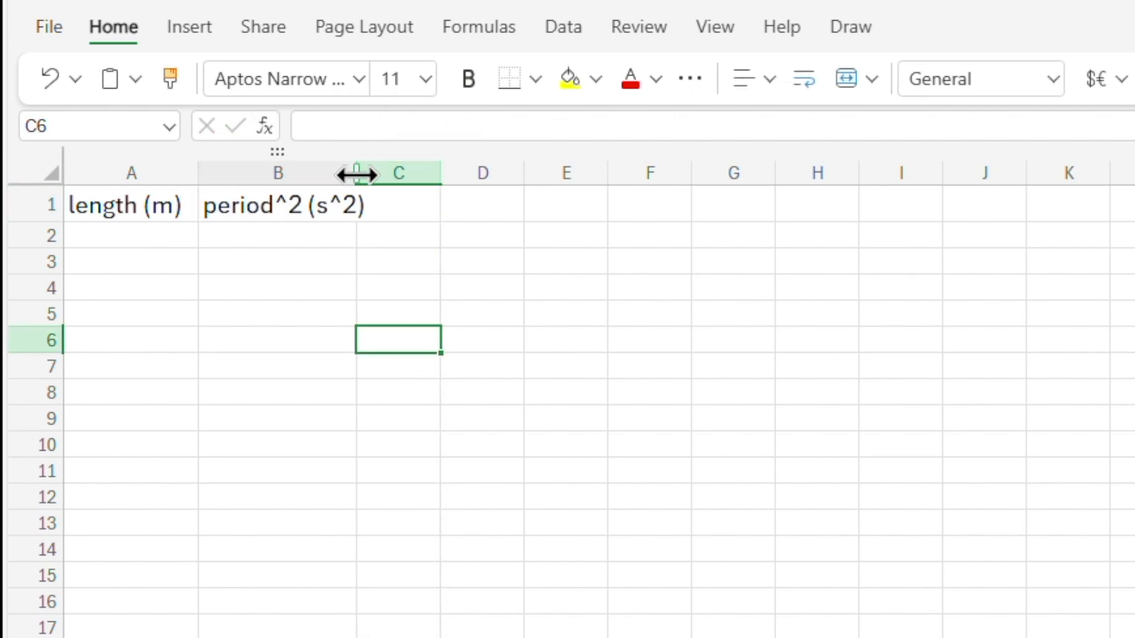
pyautogui.moveTo(357, 175); pyautogui.dragTo(381, 175)
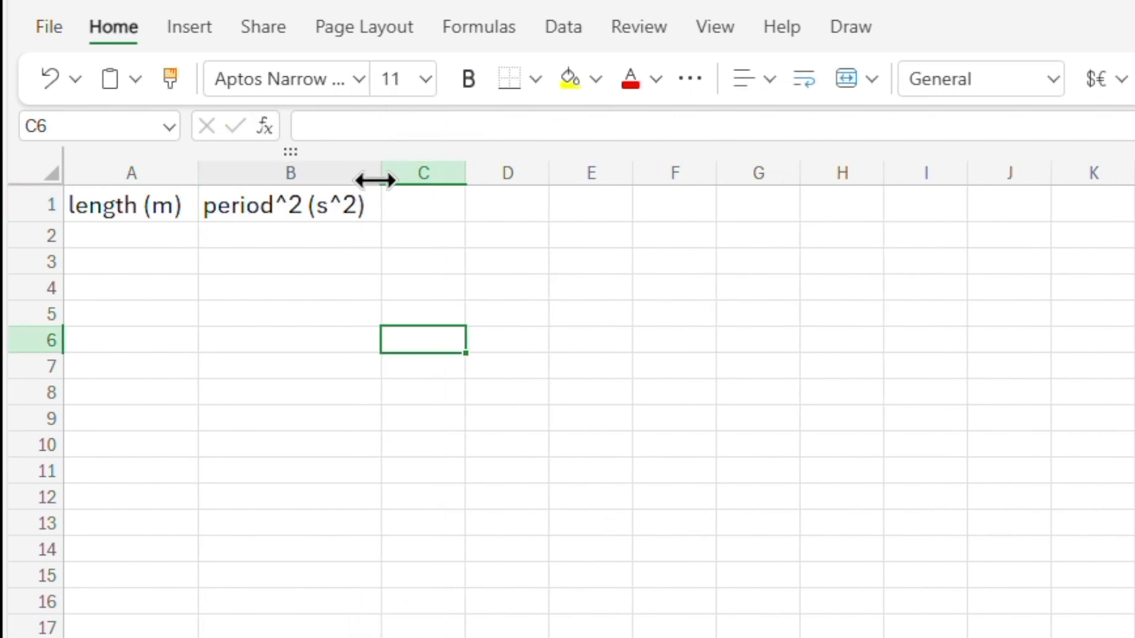
# - Enter the lengths 0.2, 0.4, 0.6, 0.8, 1.0 and 1.2 in cells A2 to A7
pyautogui.click(169, 236)
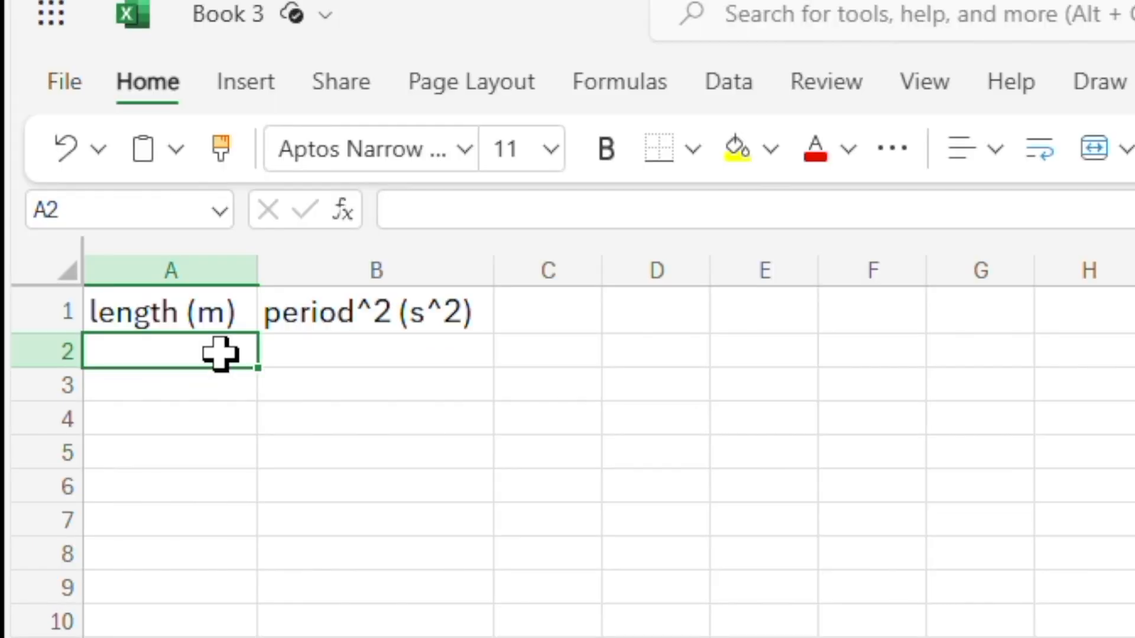
pyautogui.write('0.2')
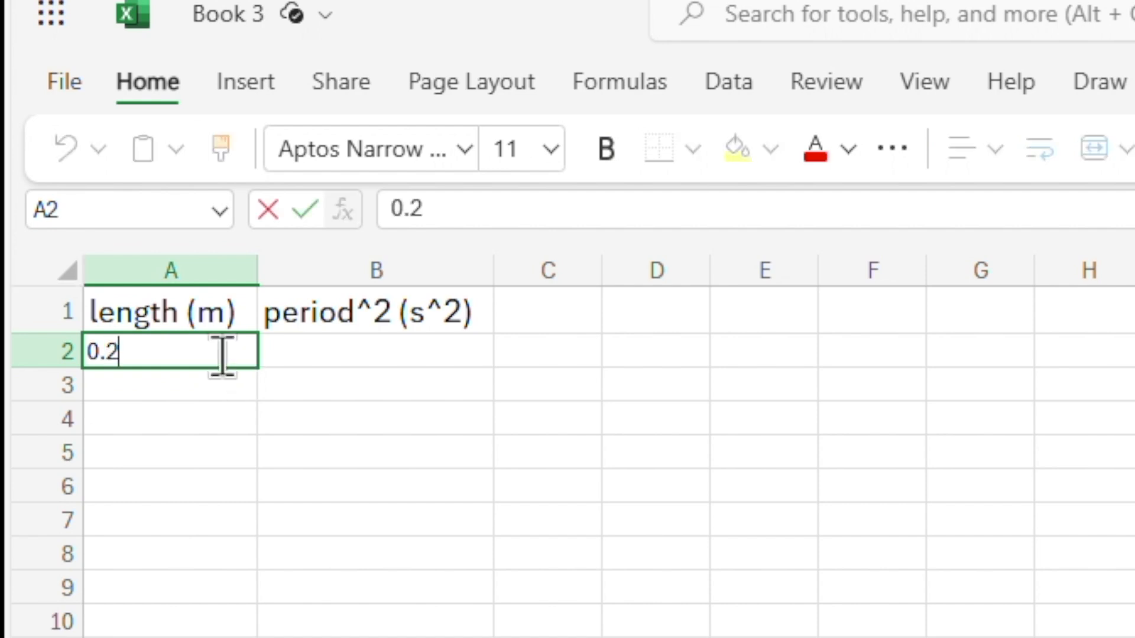
pyautogui.press('Return')
pyautogui.write('0.4')
pyautogui.press('Return')
pyautogui.write('0.6')
pyautogui.press('Return')
pyautogui.write('0.')
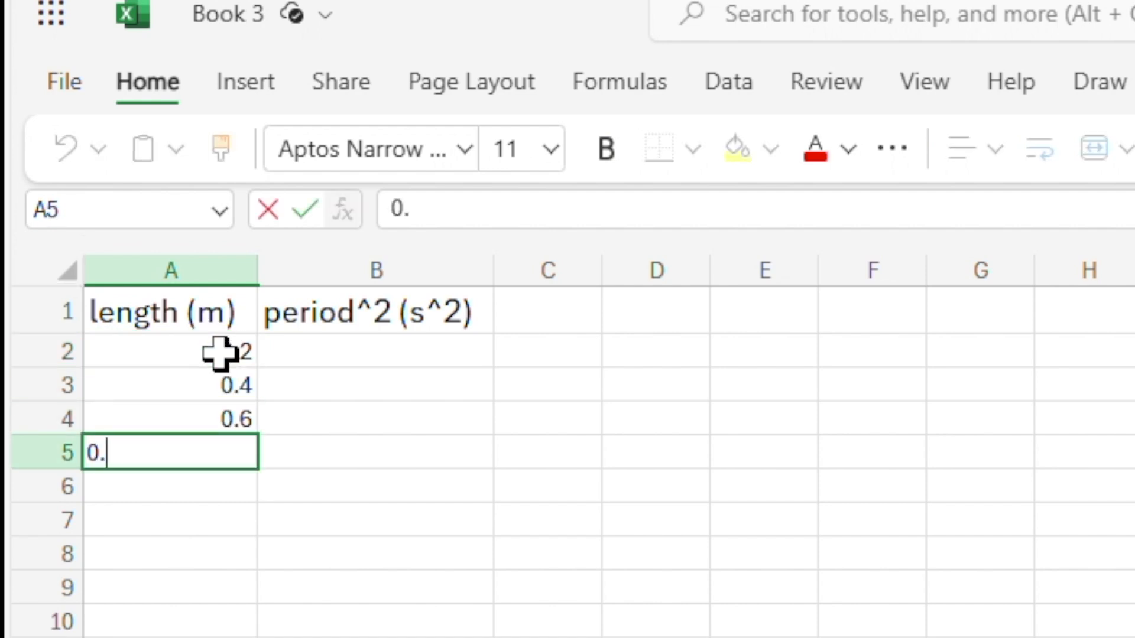
pyautogui.write('8')
pyautogui.press('Return')
pyautogui.write('1.0')
pyautogui.press('Return')
pyautogui.write('1.2')
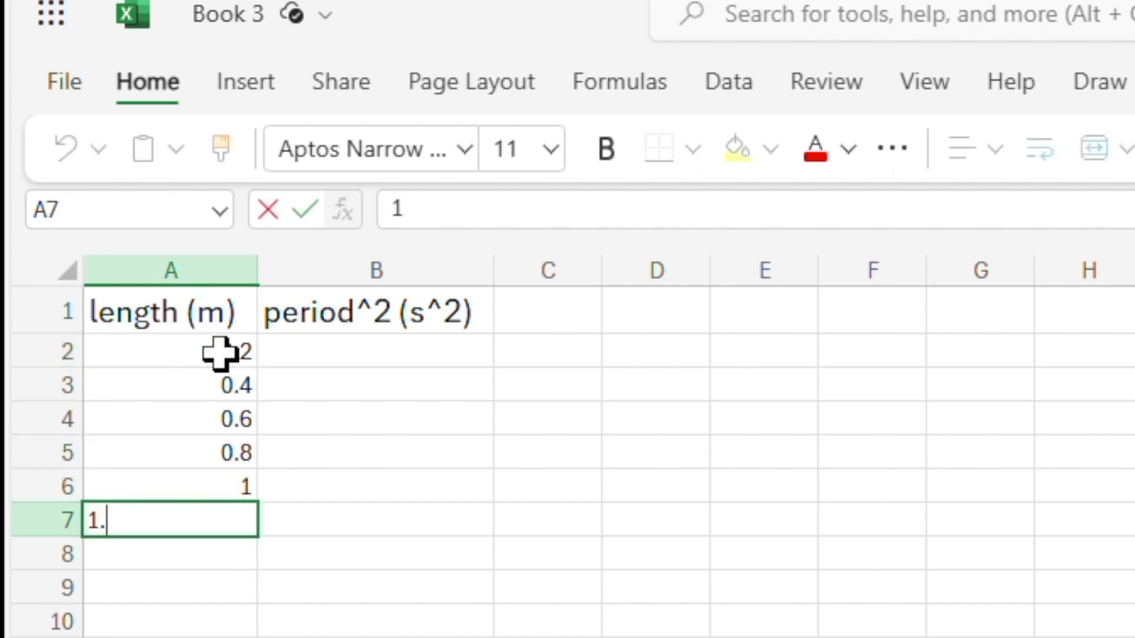
# - Enter the period squared values 0.77, 1.64, 2.46, 3.24, 4.04 and 4.80 in cells B2 to B7
pyautogui.click(382, 353)
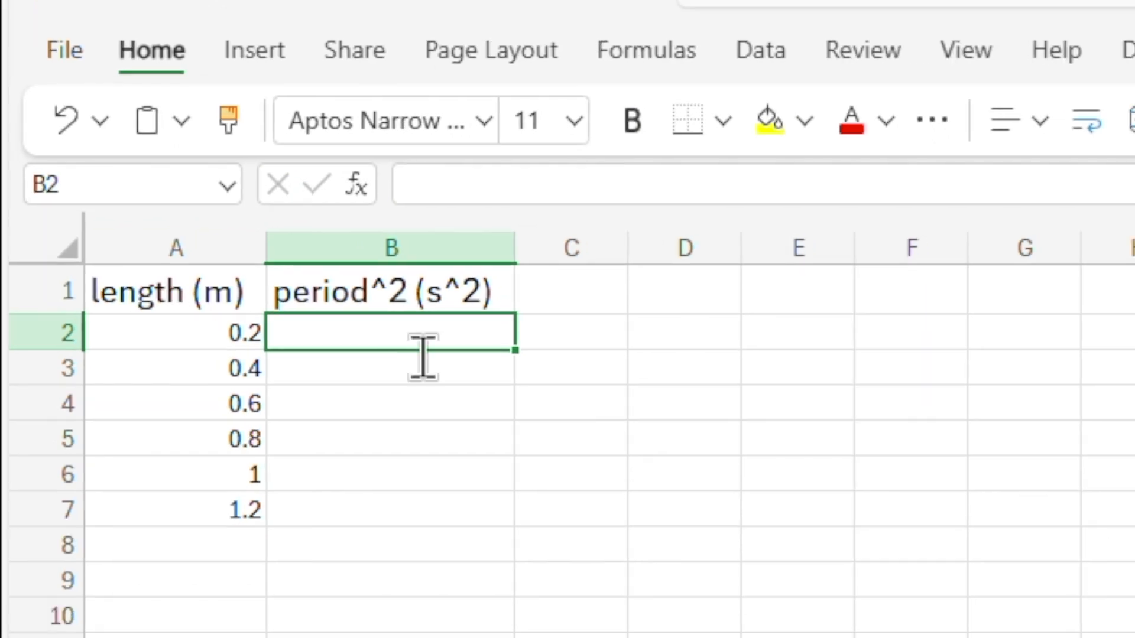
pyautogui.write('0.77')
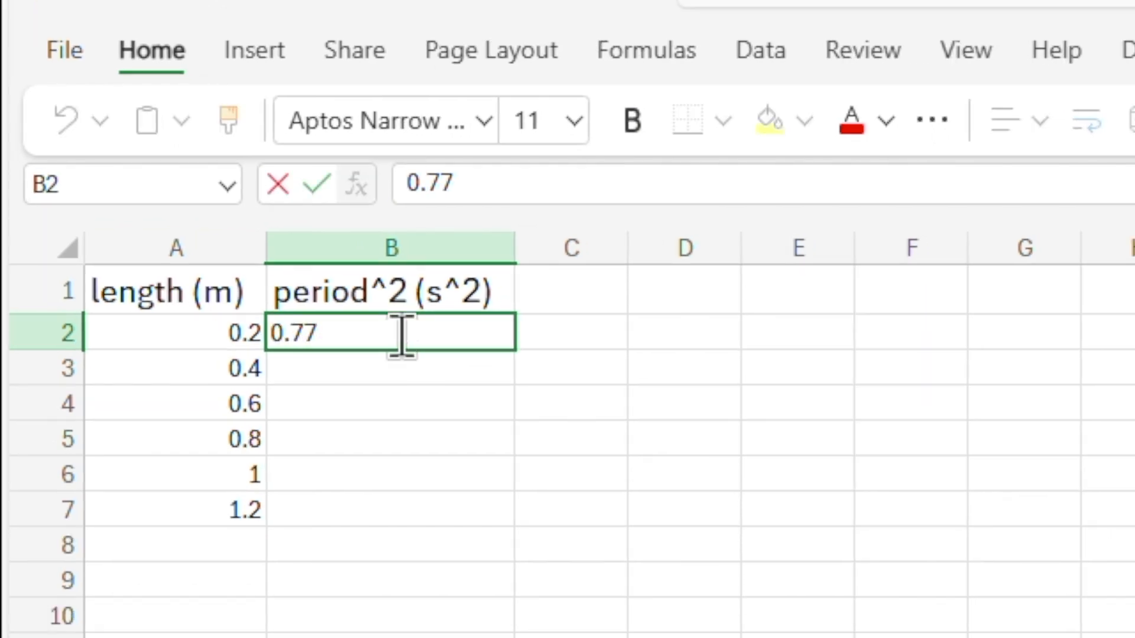
pyautogui.press('Return')
pyautogui.write('1.64')
pyautogui.press('Return')
pyautogui.write('2.46')
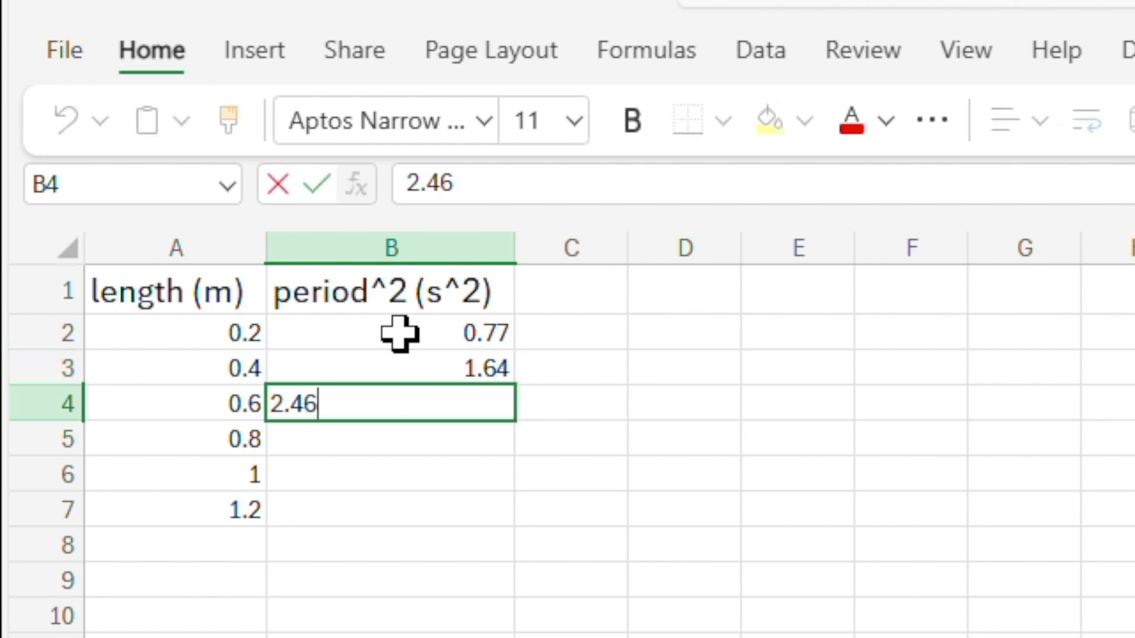
pyautogui.press('Return')
pyautogui.write('3.24')
pyautogui.press('Return')
pyautogui.write('4.04')
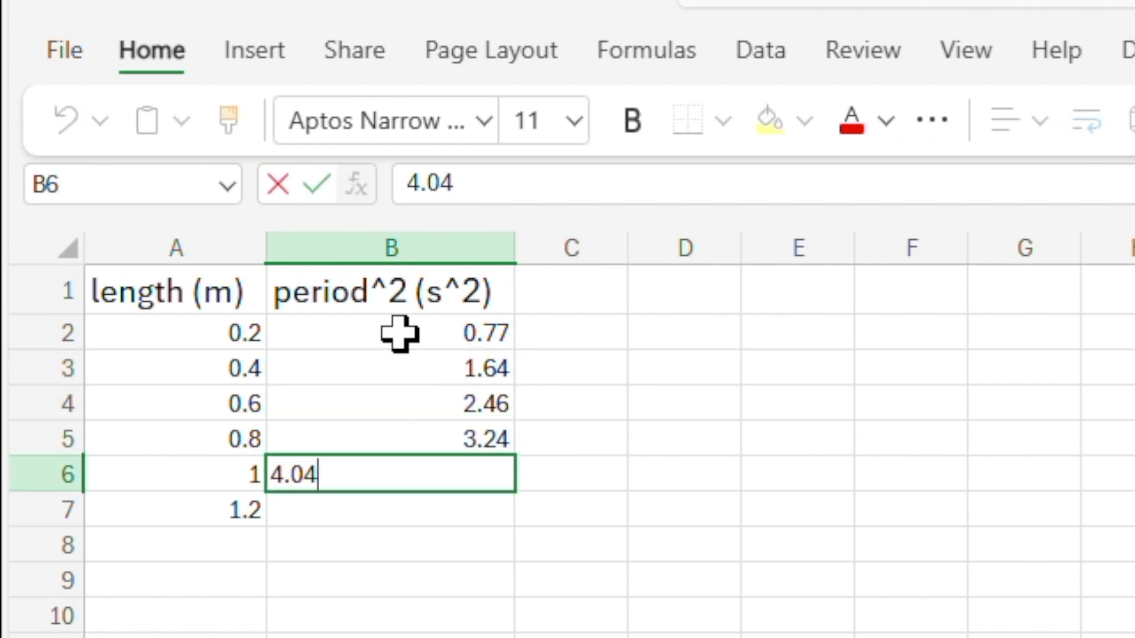
pyautogui.press('Return')
pyautogui.write('4.80')
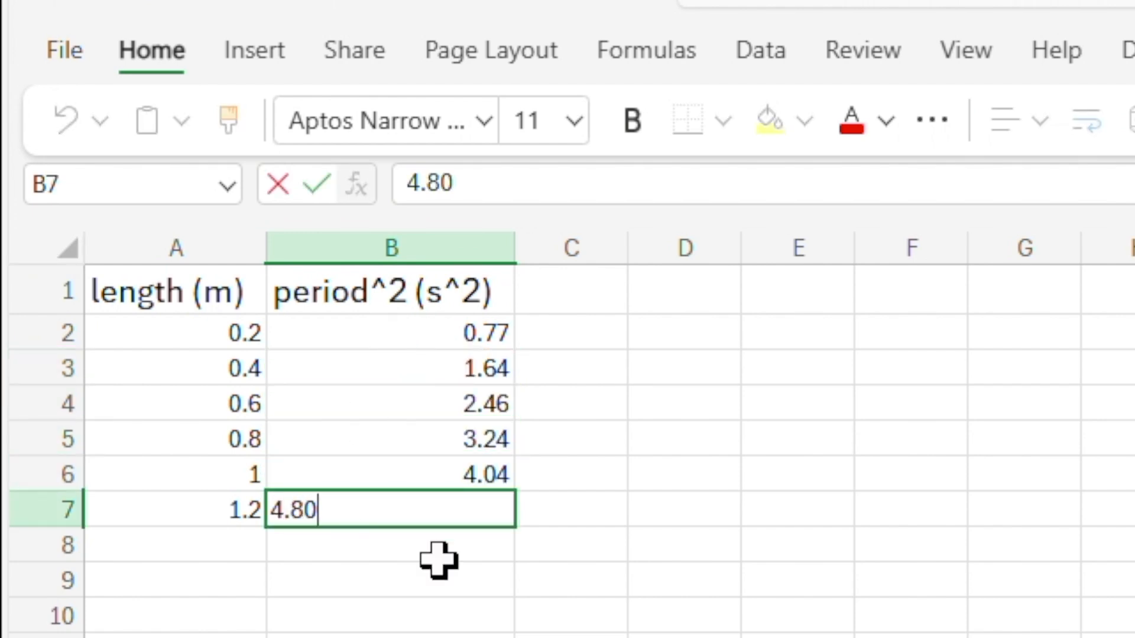
pyautogui.press('Return')
# - Set the data values in A2:B7 to font size 16
pyautogui.click(164, 327)
pyautogui.moveTo(149, 277); pyautogui.dragTo(314, 433)
pyautogui.click(520, 97)
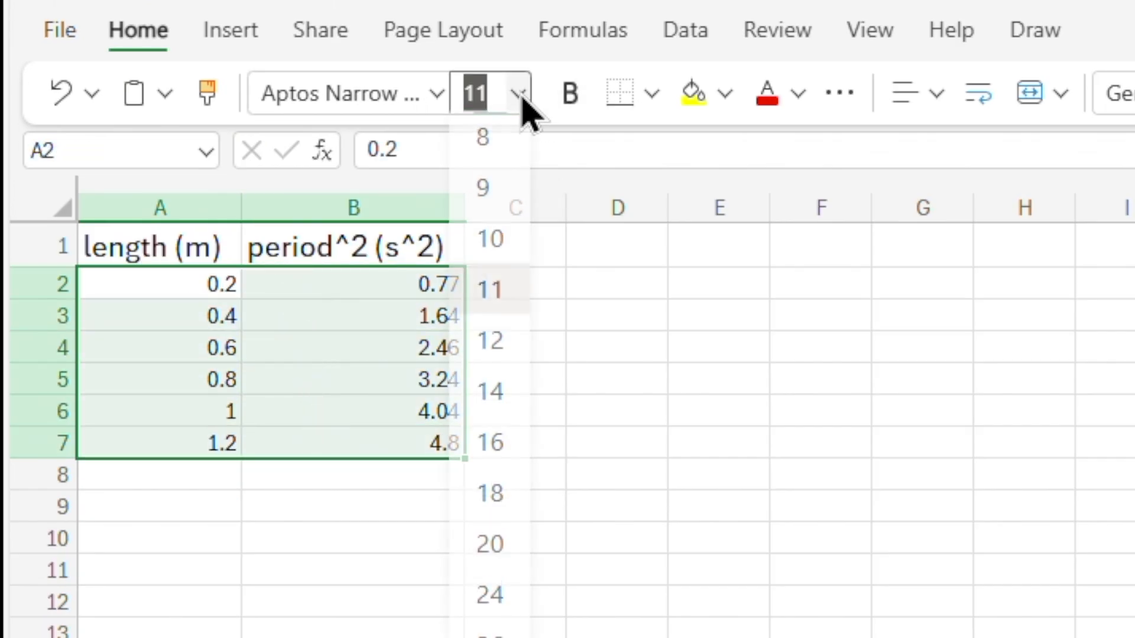
pyautogui.click(500, 452)
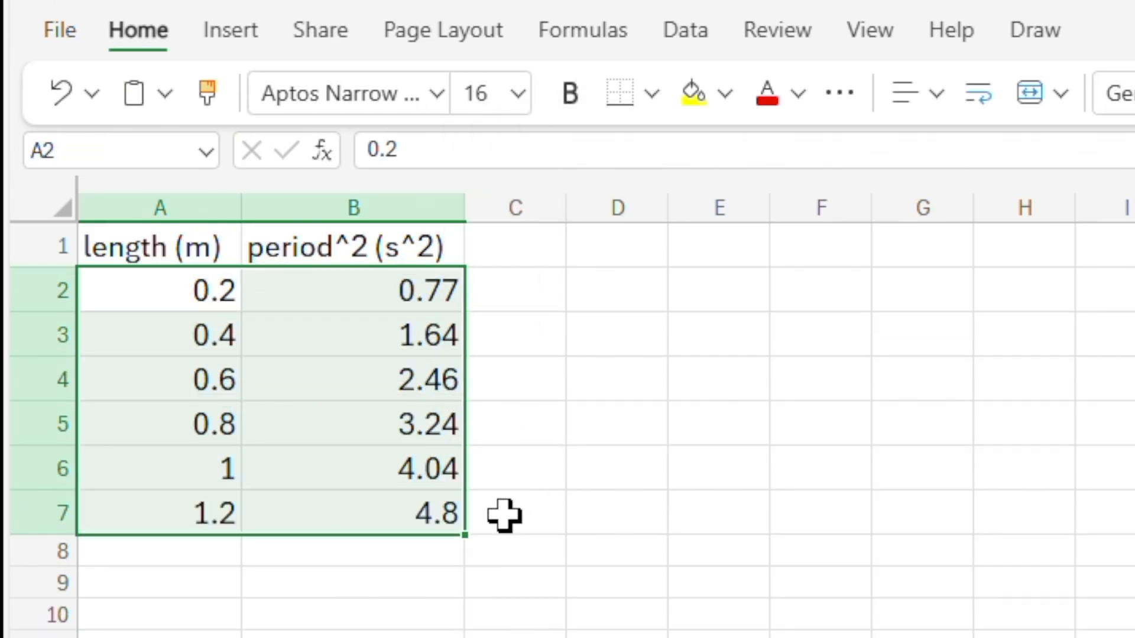
pyautogui.click(434, 567)
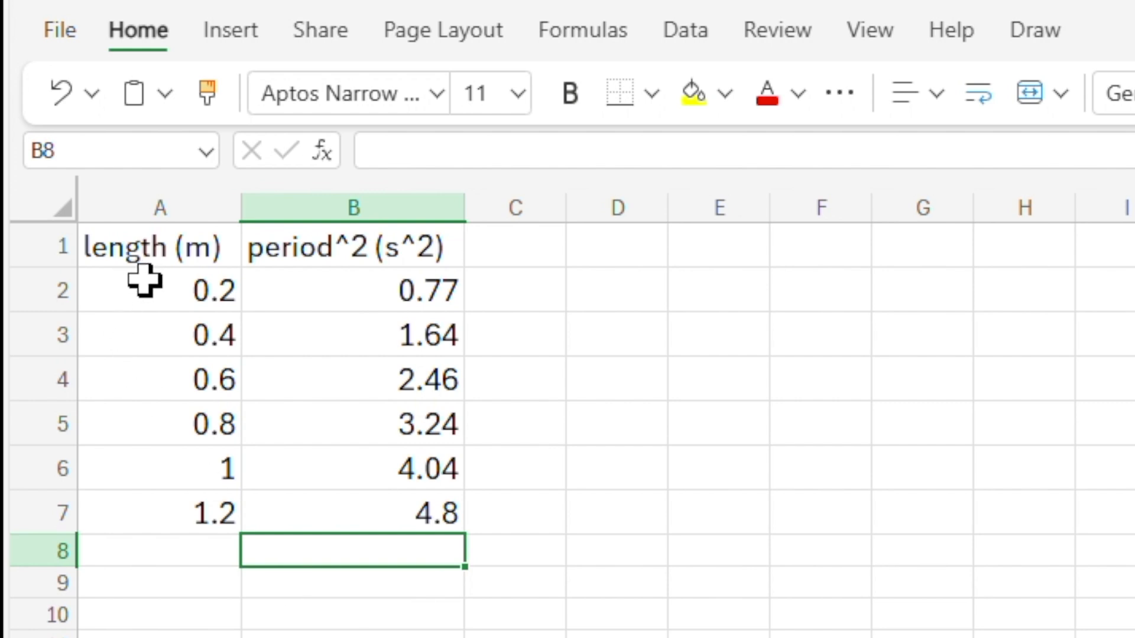
# - Insert a scatter chart with only markers from the data in A2:B7
pyautogui.moveTo(148, 278); pyautogui.dragTo(339, 496)
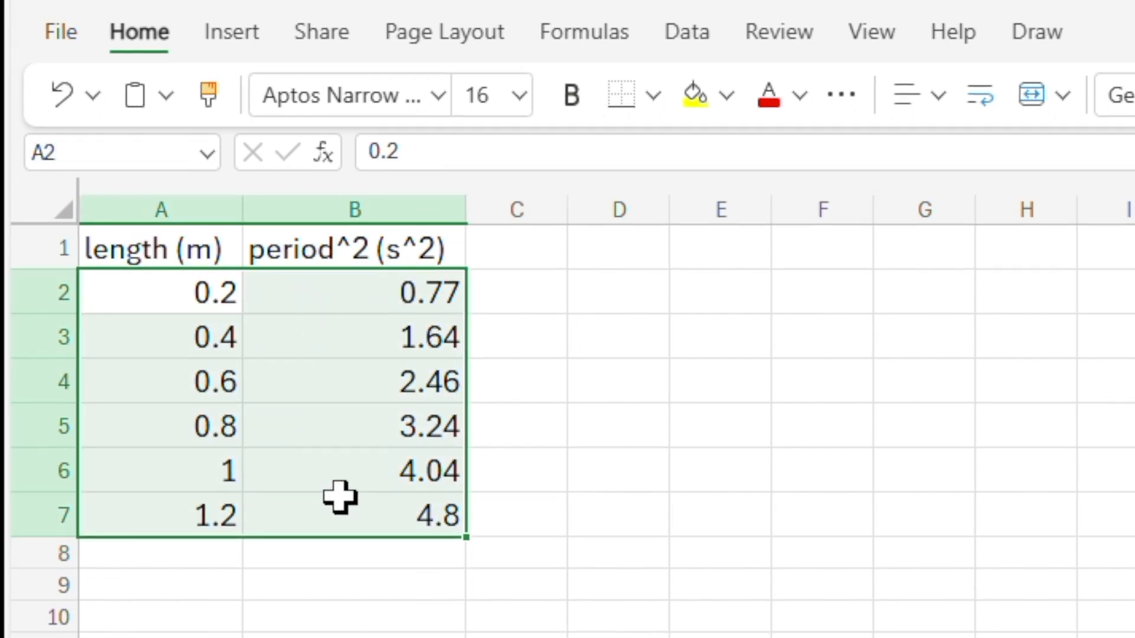
pyautogui.click(235, 40)
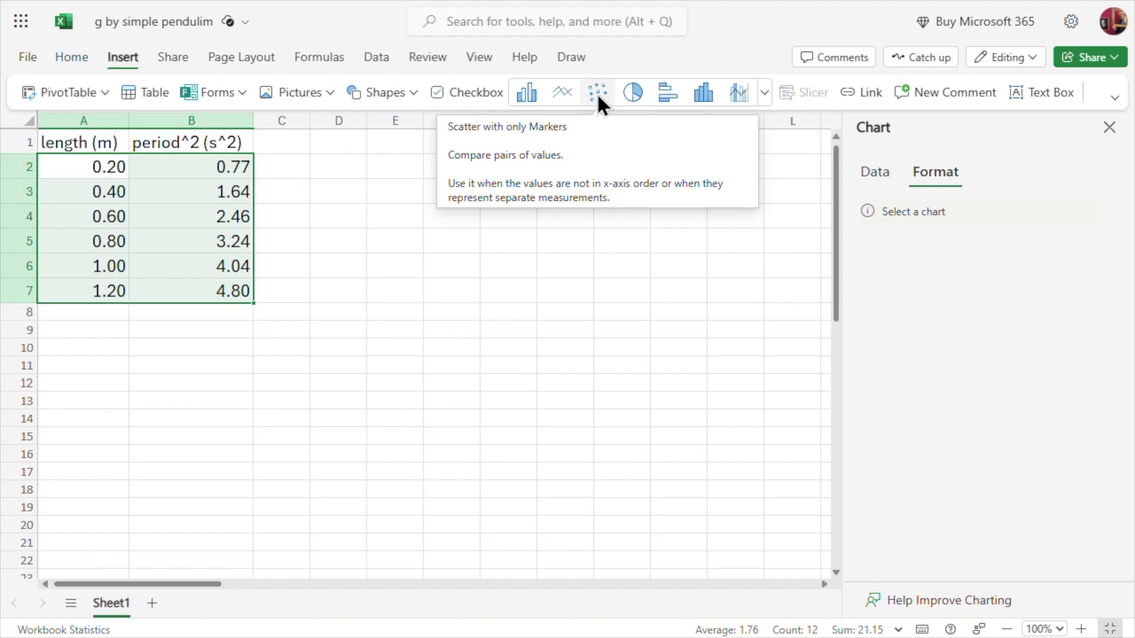
pyautogui.click(597, 94)
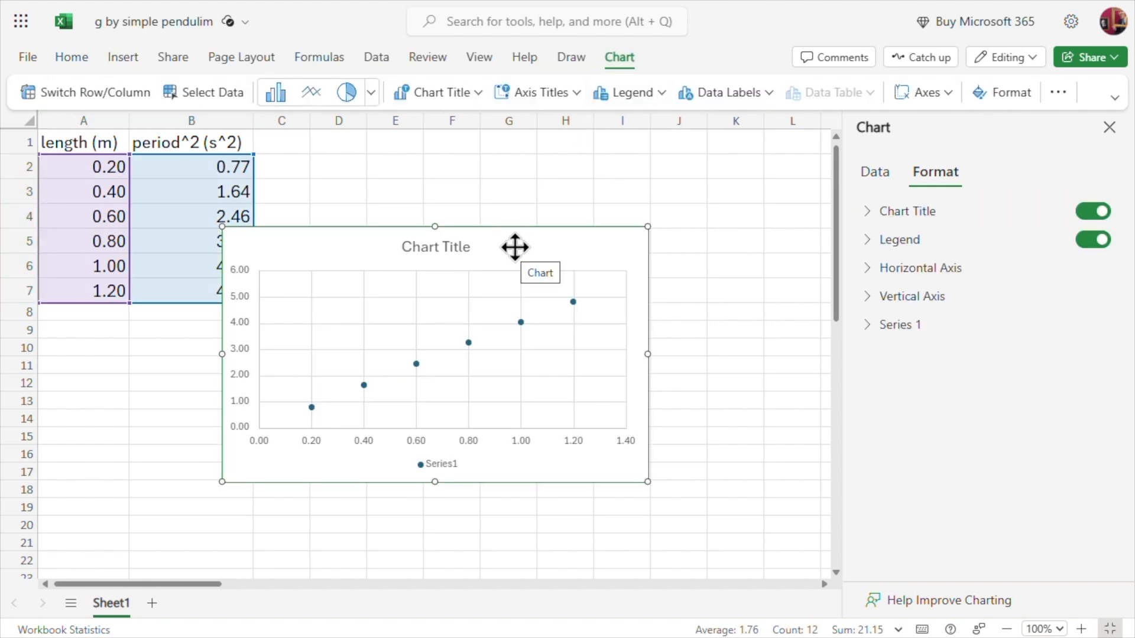
# - Move the scatter chart clear of the data table and enlarge it to reach column L and row 15
pyautogui.moveTo(514, 246); pyautogui.dragTo(608, 165)
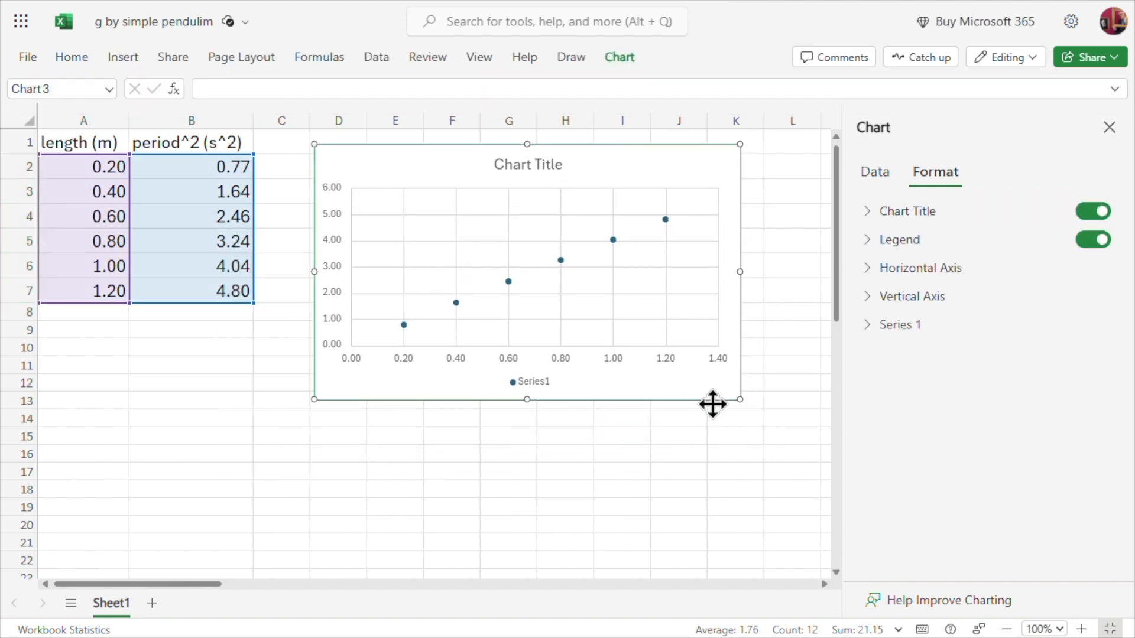
pyautogui.moveTo(739, 399); pyautogui.dragTo(790, 434)
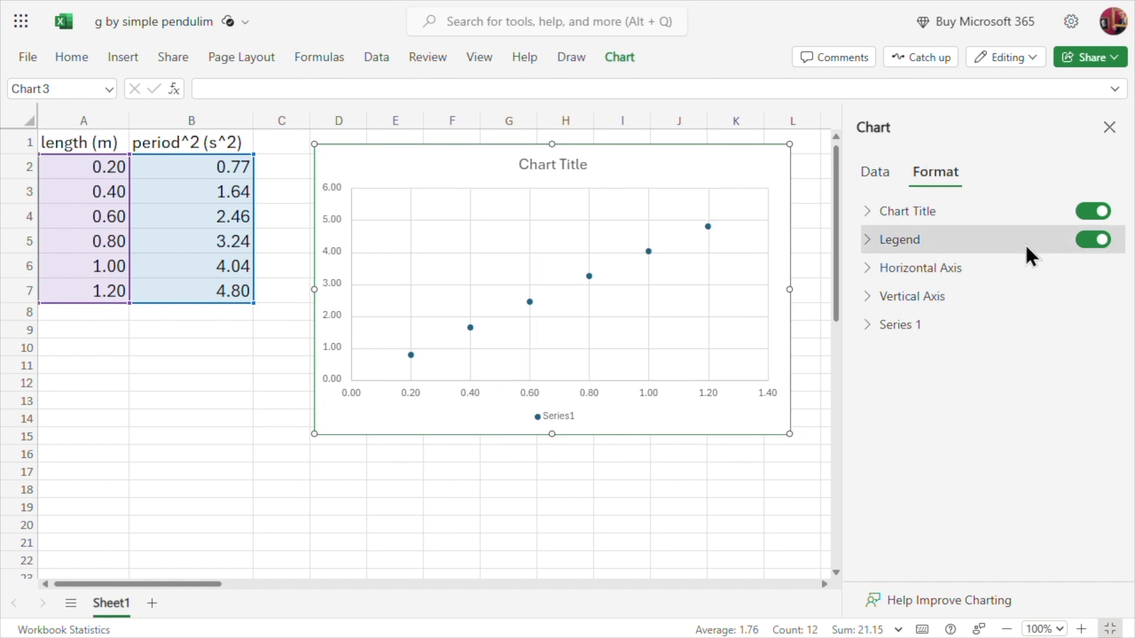
pyautogui.click(1109, 128)
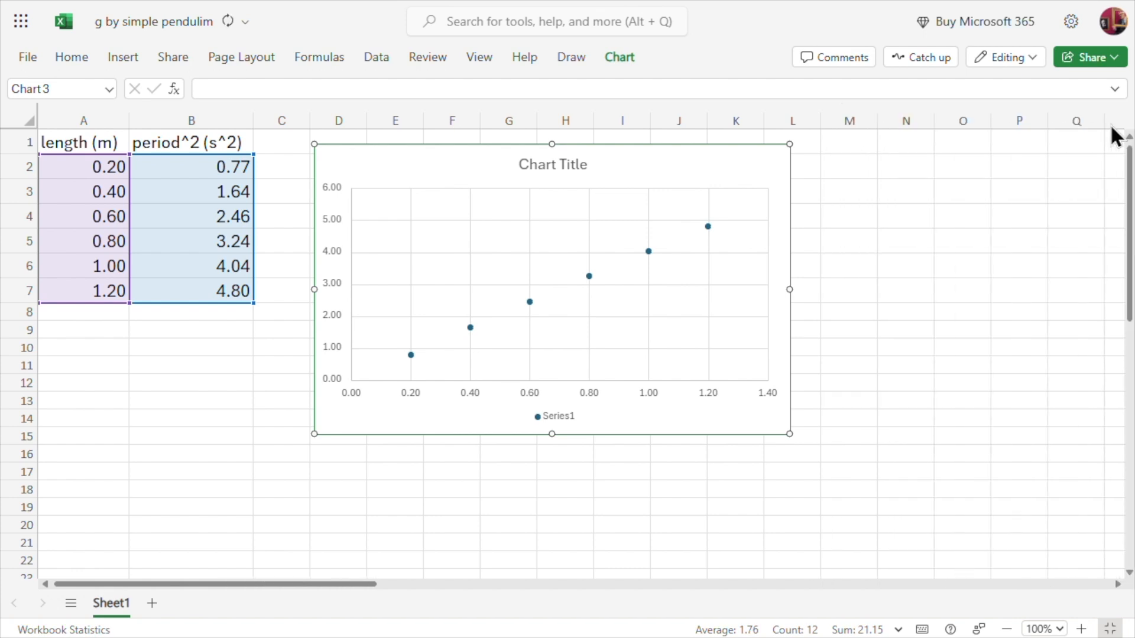
# - Open the chart's format settings and turn on minor gridlines for the horizontal axis
pyautogui.rightClick(701, 207)
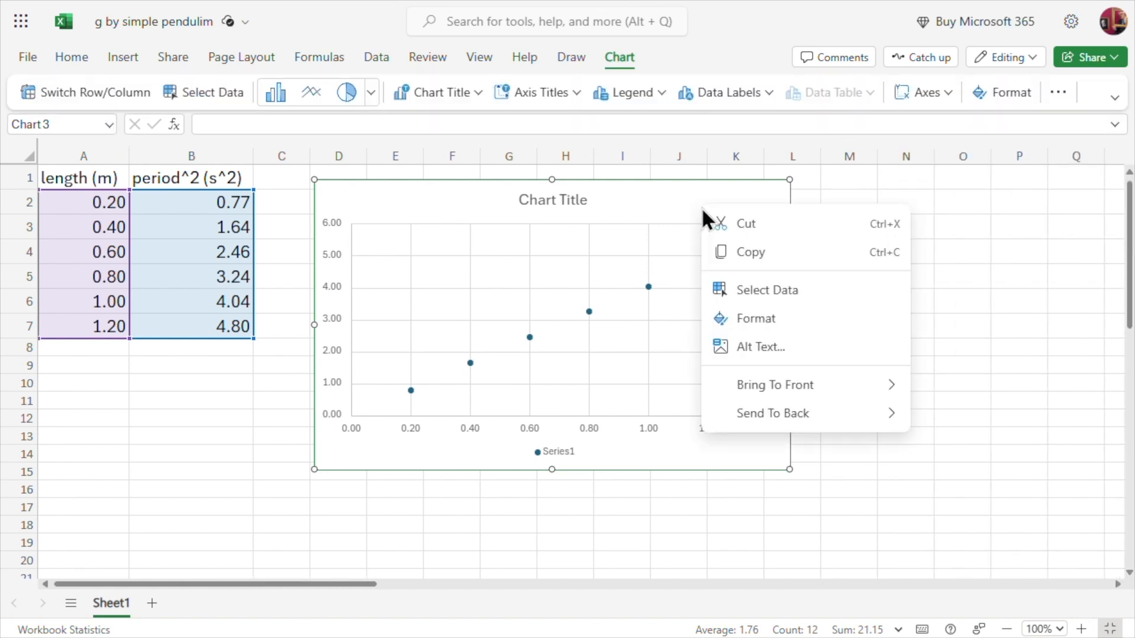
pyautogui.click(756, 321)
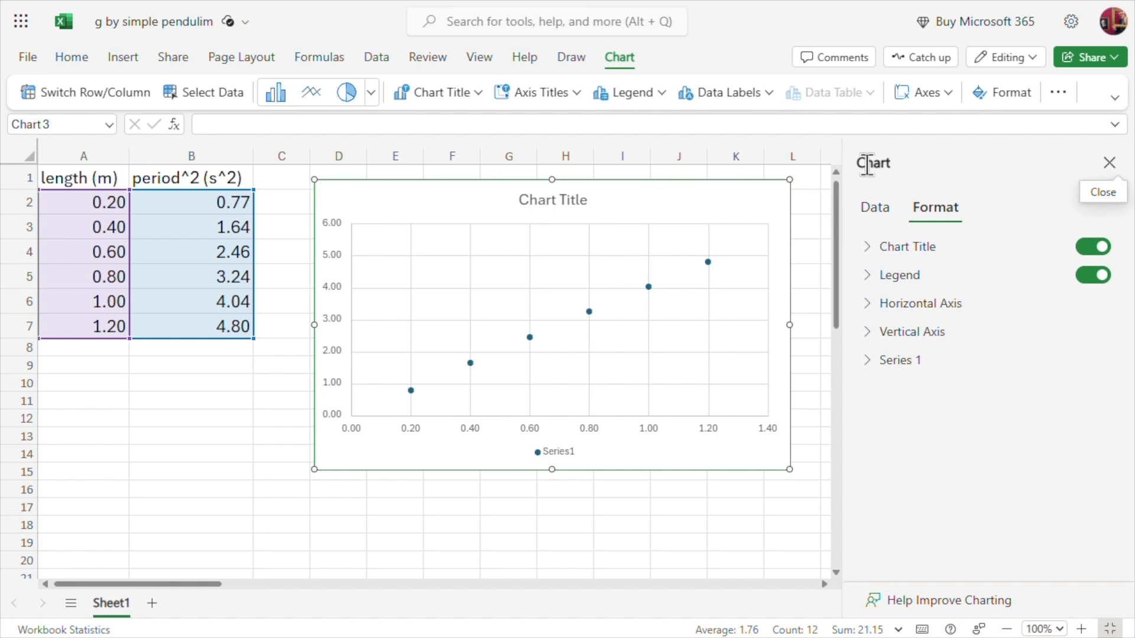
pyautogui.click(865, 307)
pyautogui.scroll(-5, 939, 438)
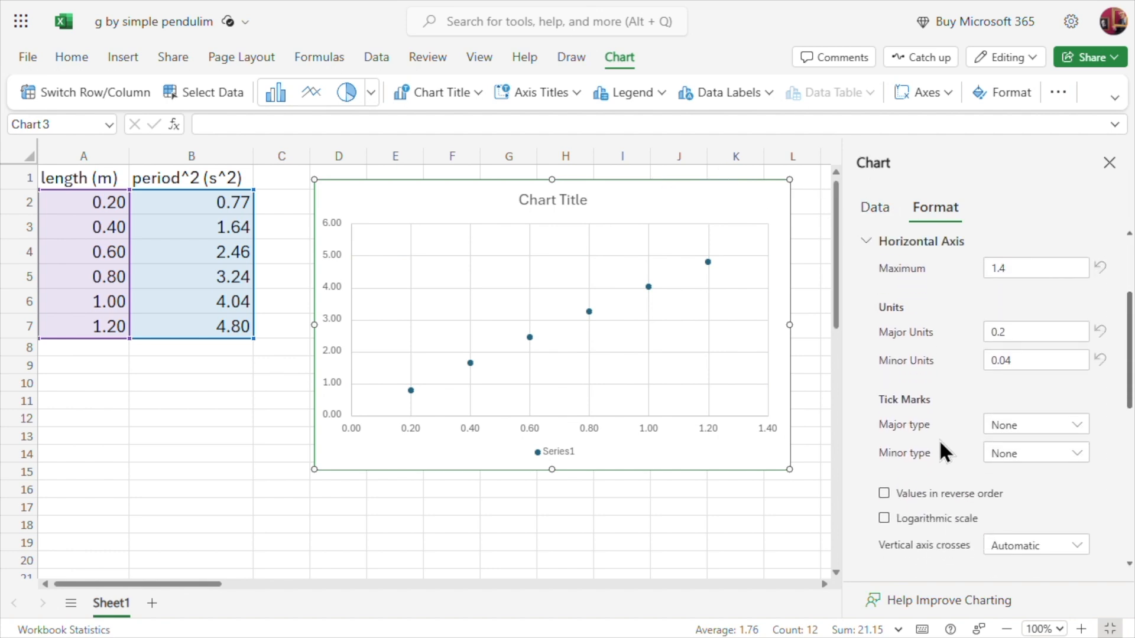
pyautogui.scroll(-5, 940, 445)
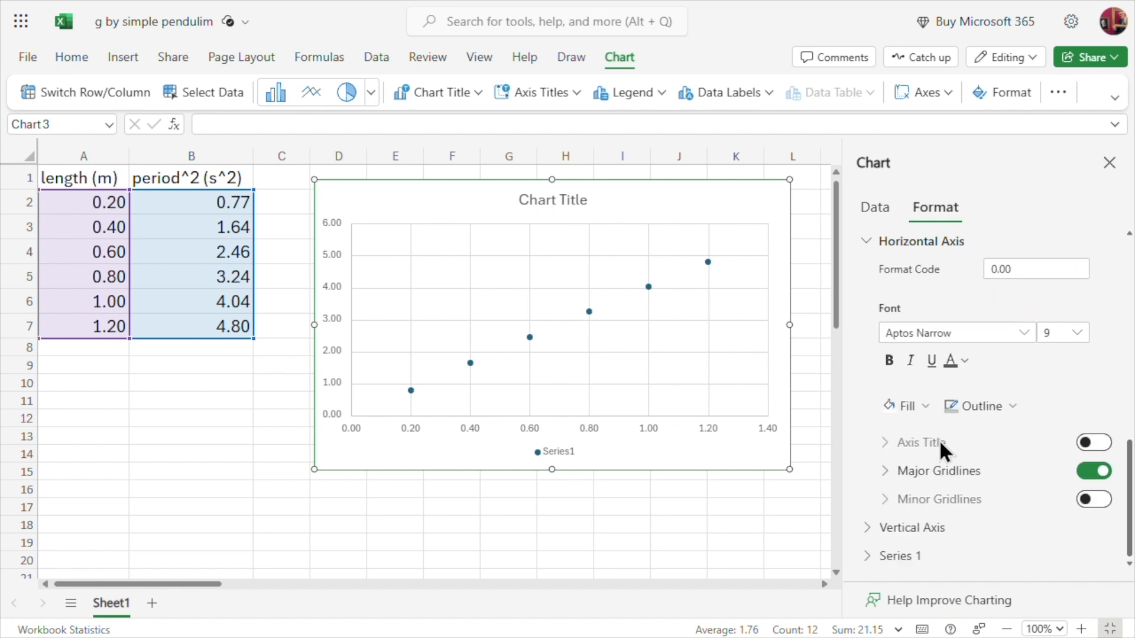
pyautogui.click(1087, 500)
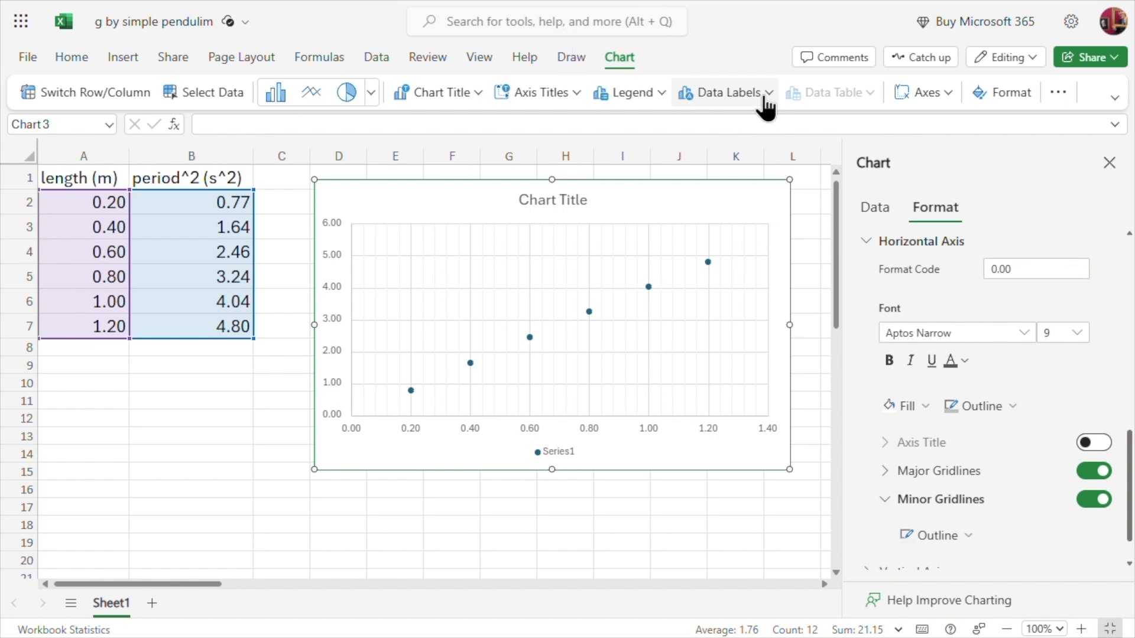
# - Set the chart's primary horizontal gridlines to Major and Minor Gridlines
pyautogui.click(1058, 94)
pyautogui.moveTo(1058, 158)
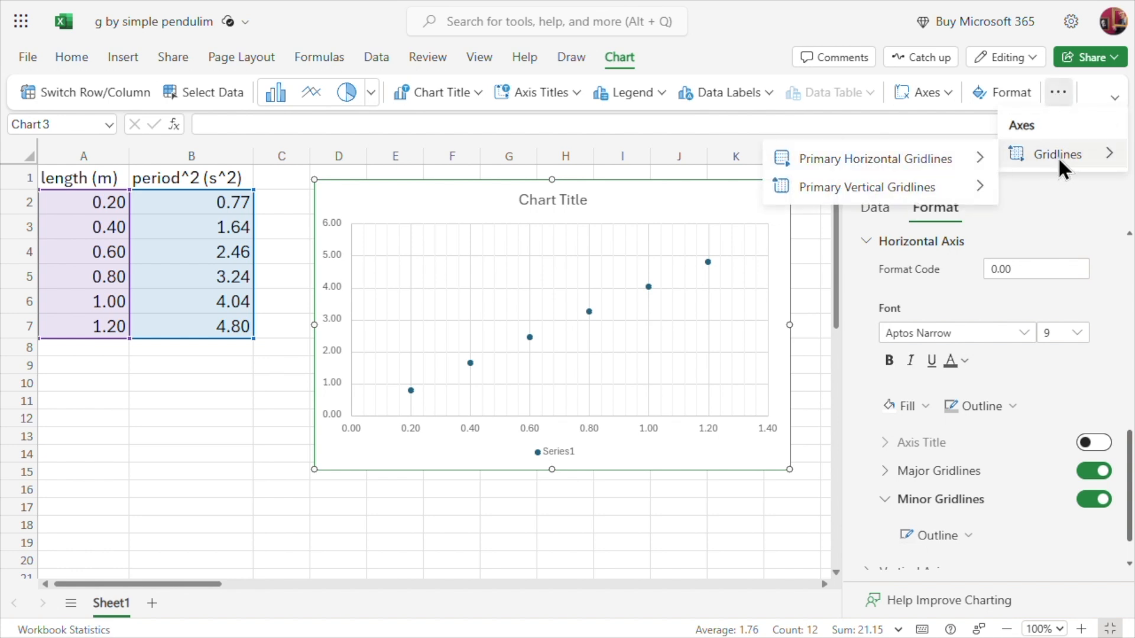
pyautogui.moveTo(889, 157)
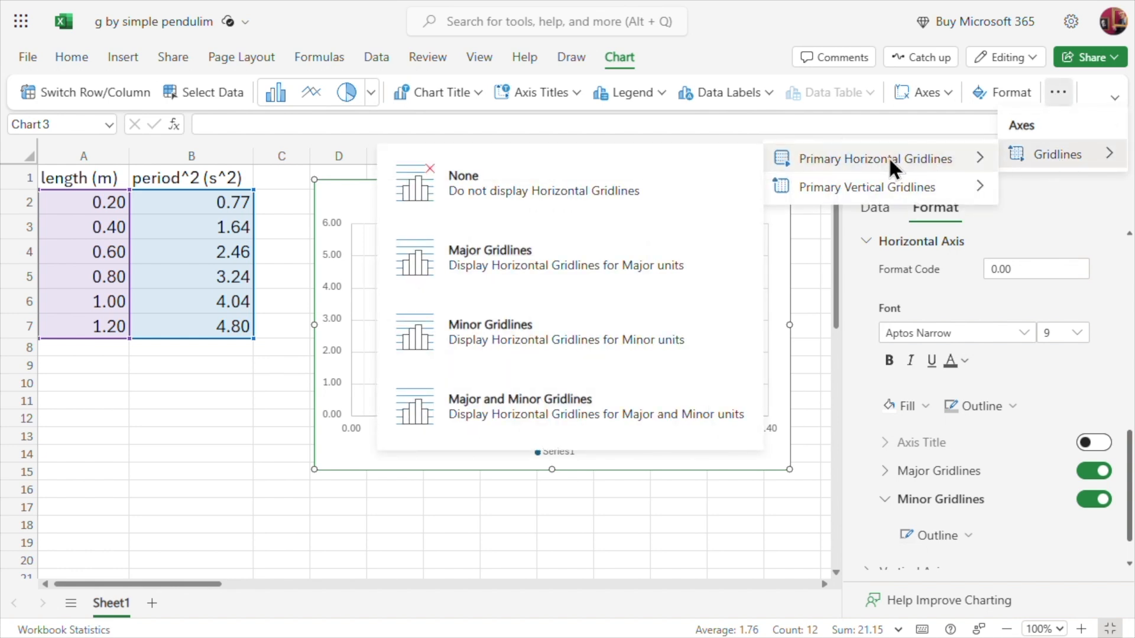
pyautogui.click(589, 408)
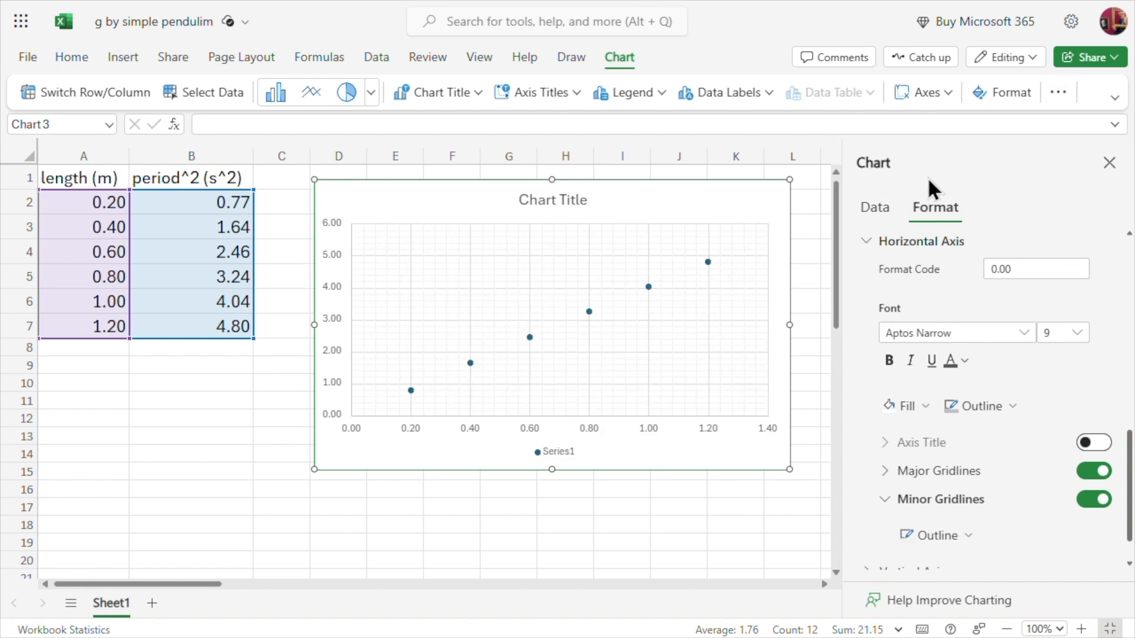
# - Set the chart's primary vertical gridlines to Major and Minor Gridlines and collapse the horizontal axis settings
pyautogui.click(1058, 93)
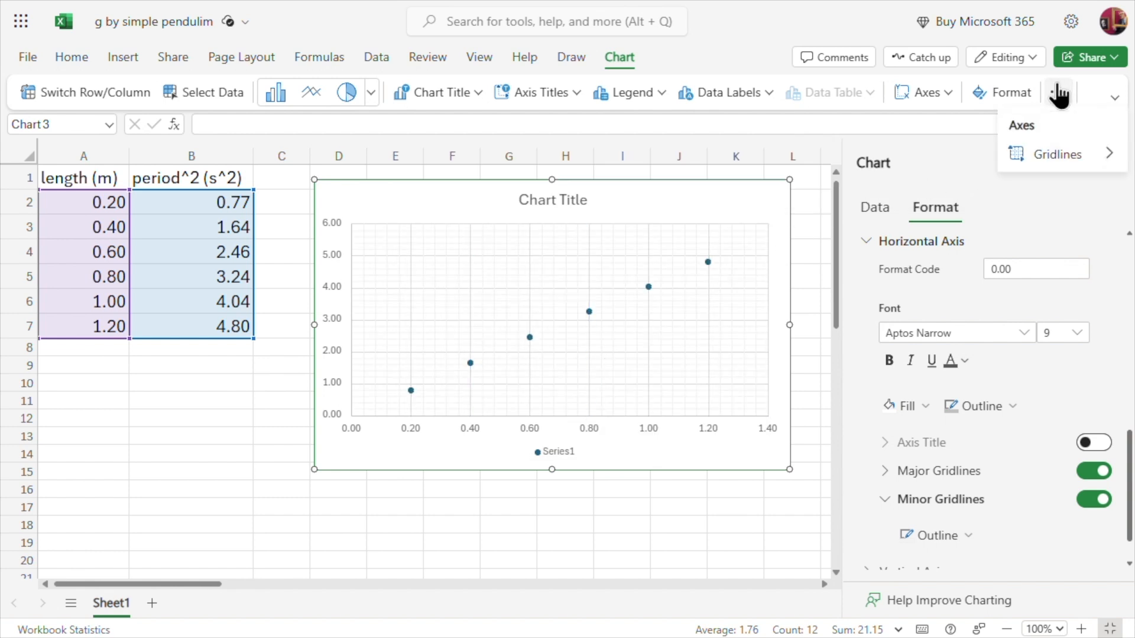
pyautogui.moveTo(1070, 154)
pyautogui.moveTo(869, 186)
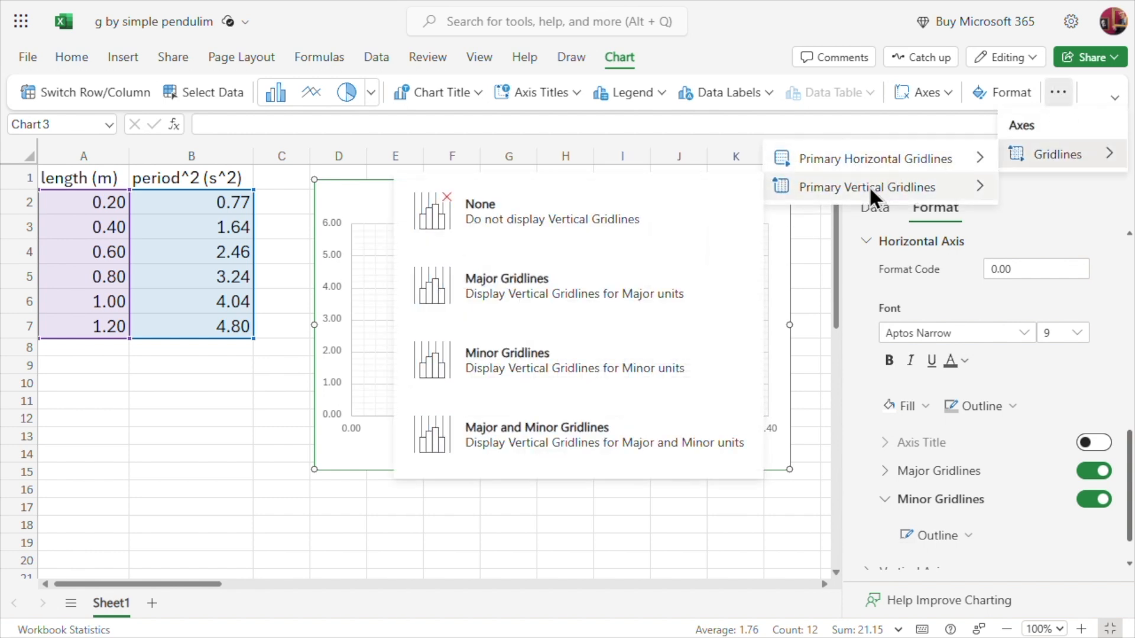
pyautogui.click(506, 448)
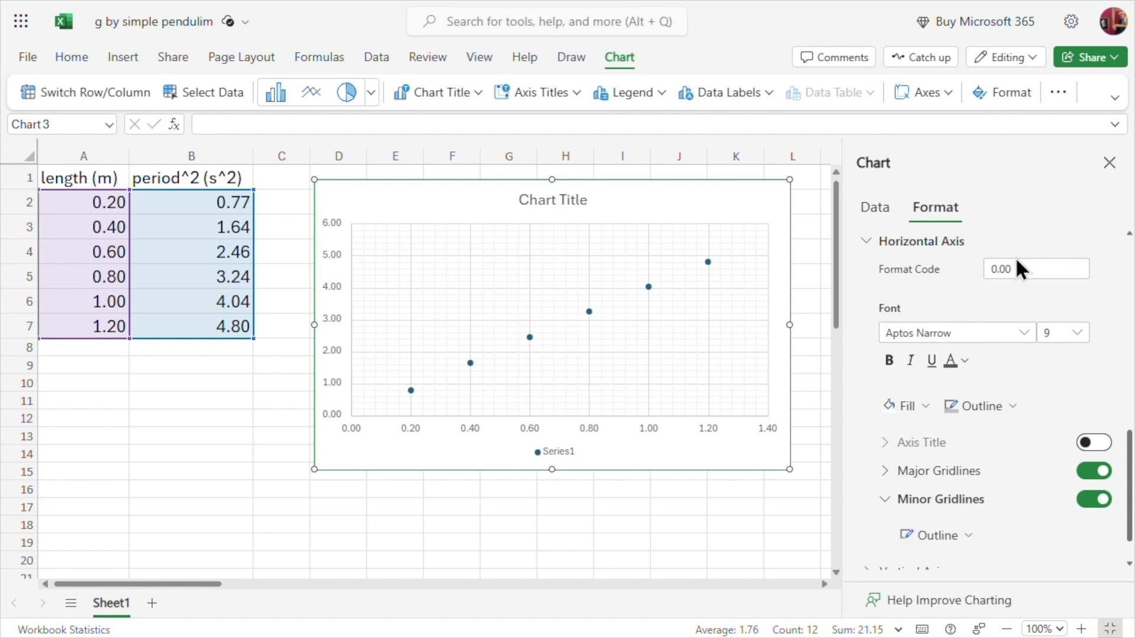
pyautogui.scroll(10, 1016, 257)
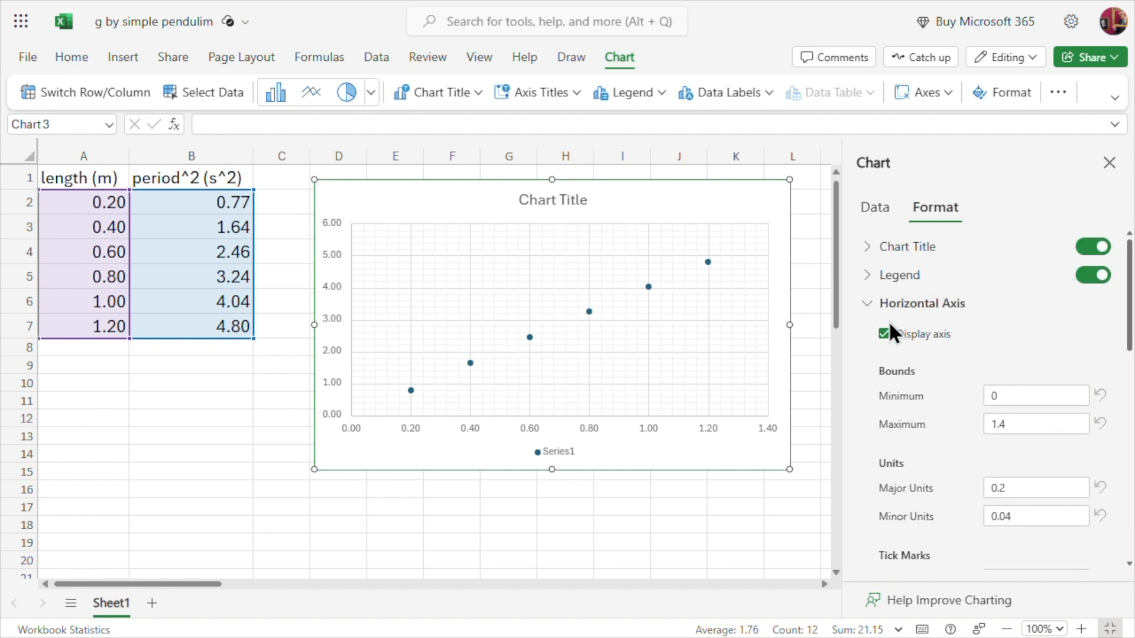
pyautogui.click(863, 303)
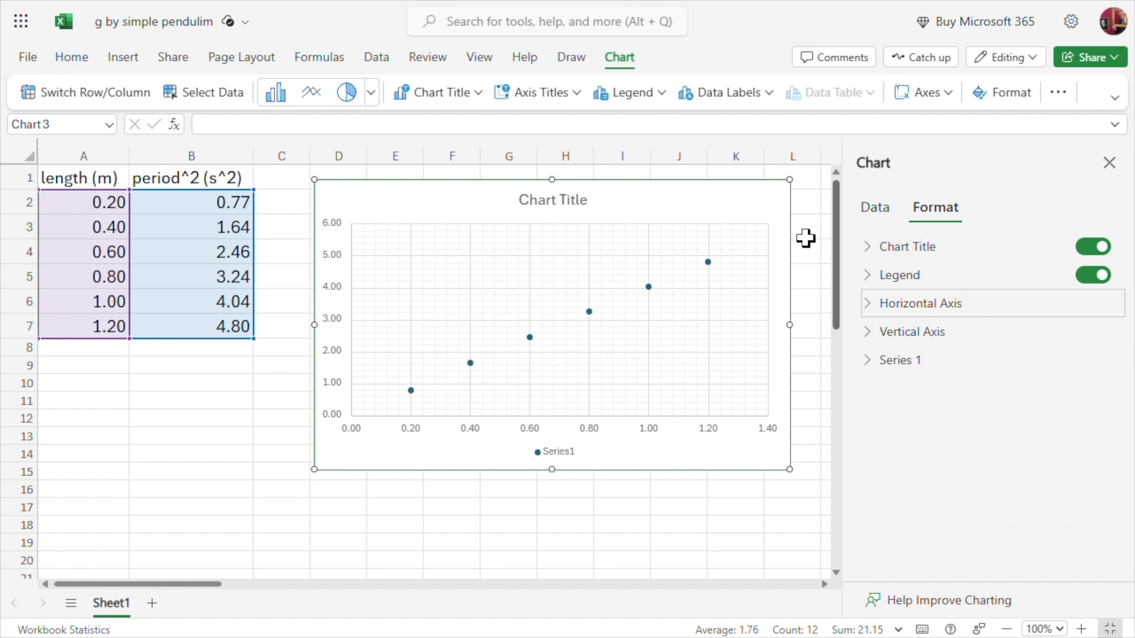
# - Change the chart title to "'g' by simple pendulum"
pyautogui.click(577, 204)
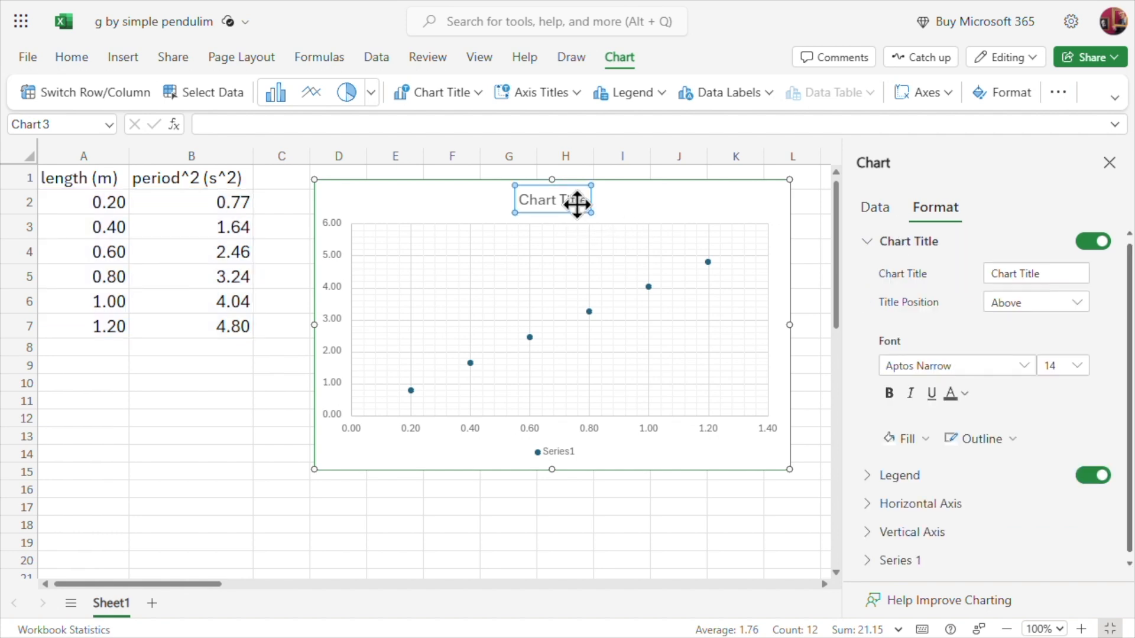
pyautogui.doubleClick(577, 204)
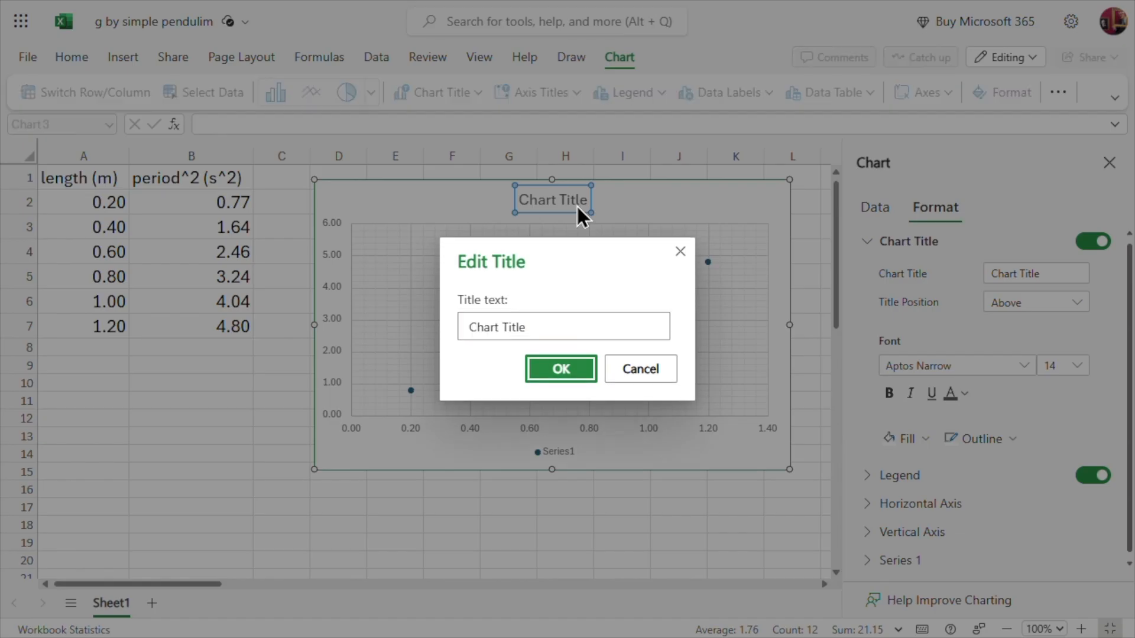
pyautogui.click(532, 326)
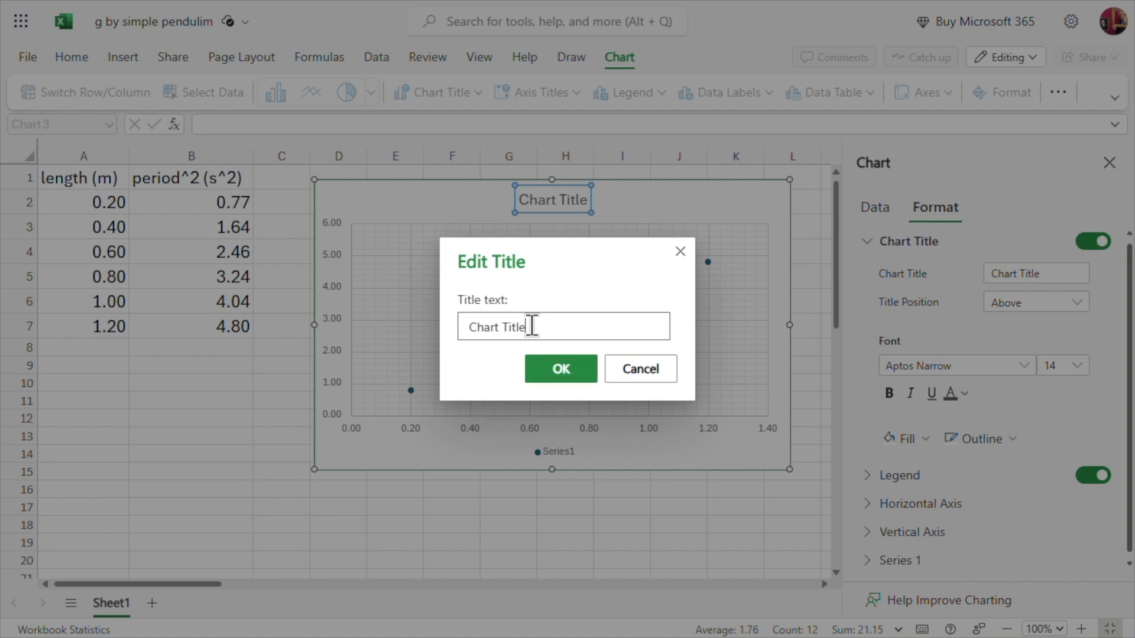
pyautogui.press('BackSpace')
pyautogui.press('BackSpace')
pyautogui.press('BackSpace')
pyautogui.press('BackSpace')
pyautogui.press('BackSpace')
pyautogui.press('BackSpace')
pyautogui.press('BackSpace')
pyautogui.press('BackSpace')
pyautogui.press('BackSpace')
pyautogui.press('BackSpace')
pyautogui.write("'g")
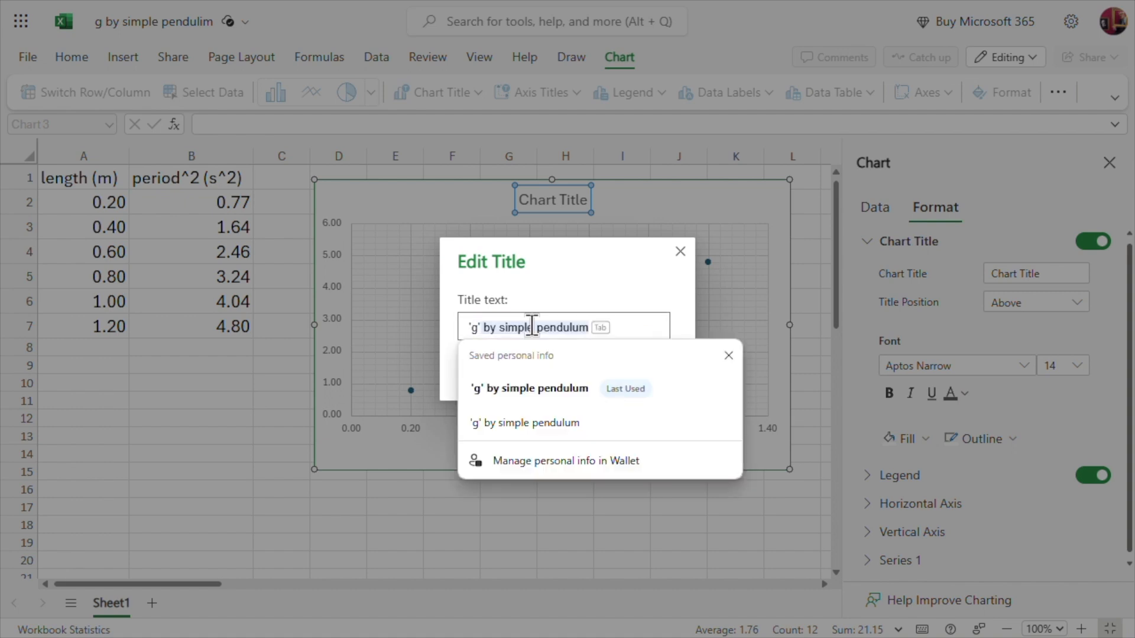
pyautogui.write("'")
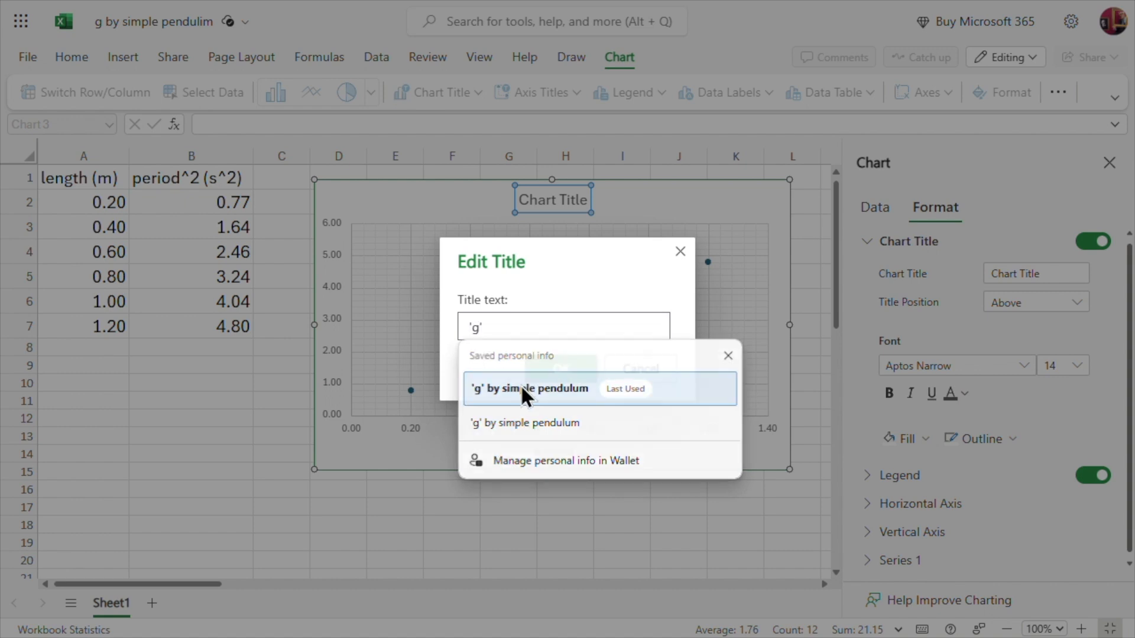
pyautogui.click(520, 384)
pyautogui.click(559, 363)
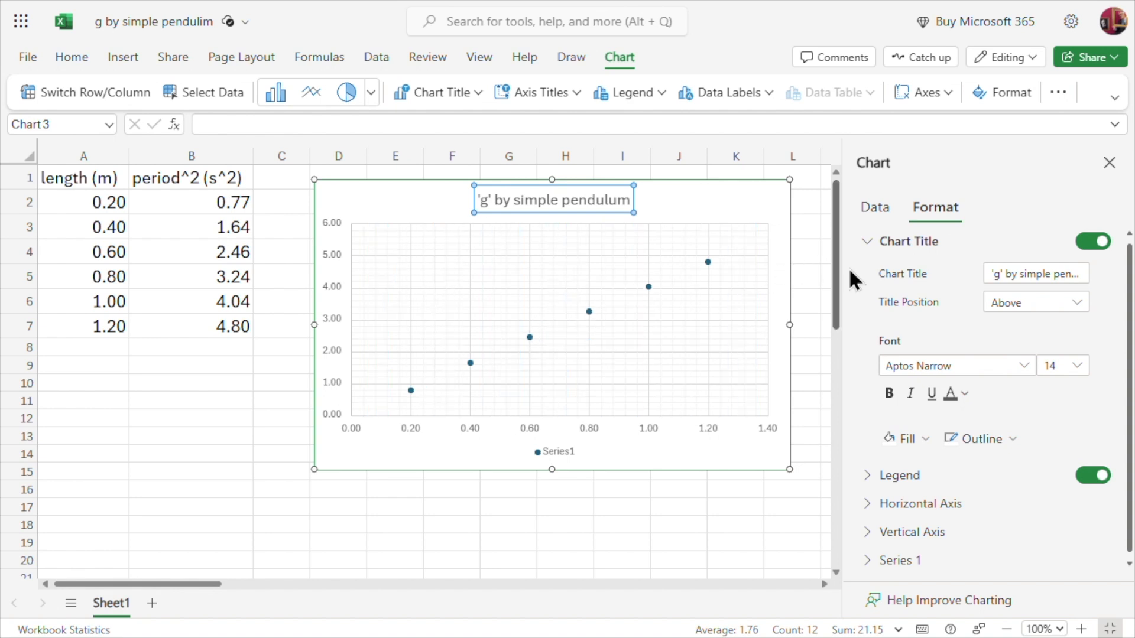
# - Collapse the chart title settings and turn off the chart's legend
pyautogui.click(871, 243)
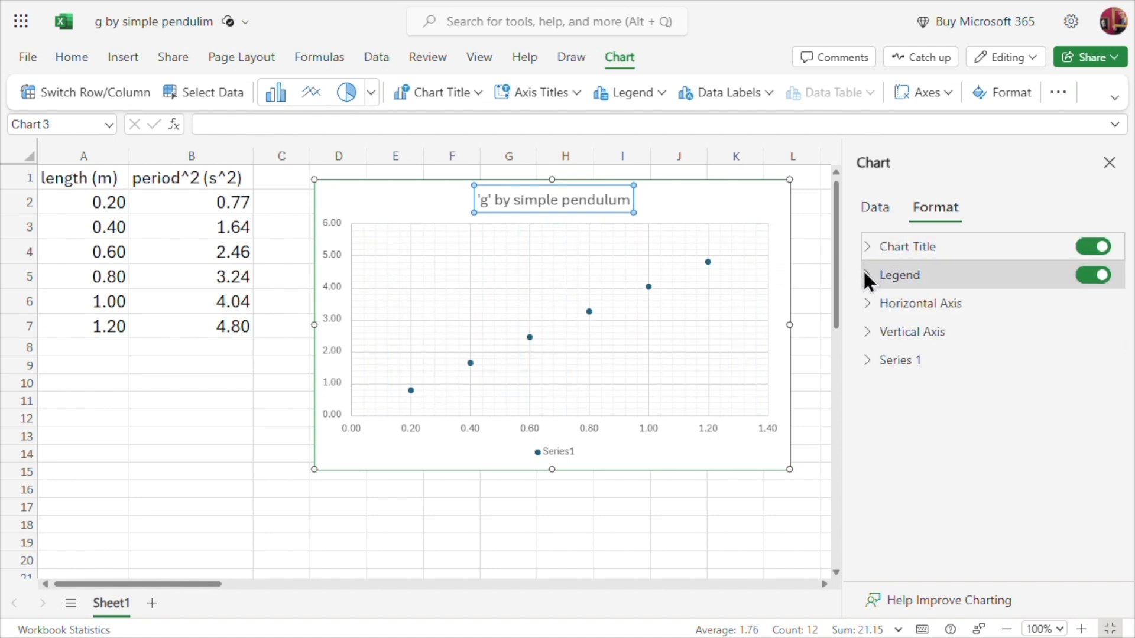
pyautogui.click(869, 304)
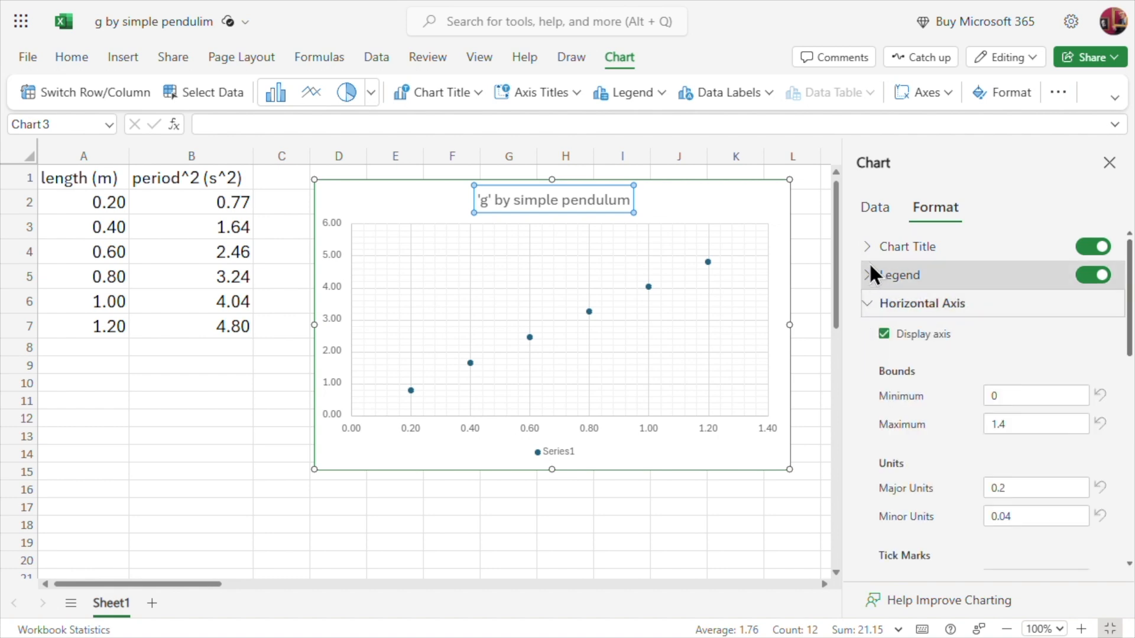
pyautogui.click(1102, 277)
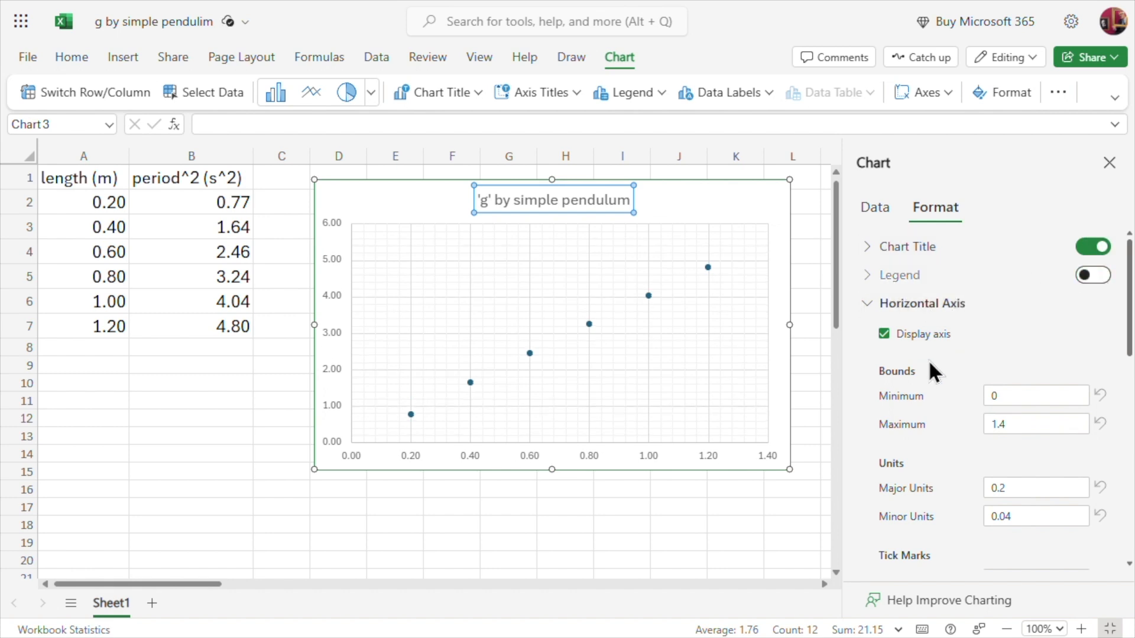
# - Add the title "length (m)" to the chart's primary horizontal axis
pyautogui.scroll(-3, 928, 360)
pyautogui.scroll(-4, 929, 363)
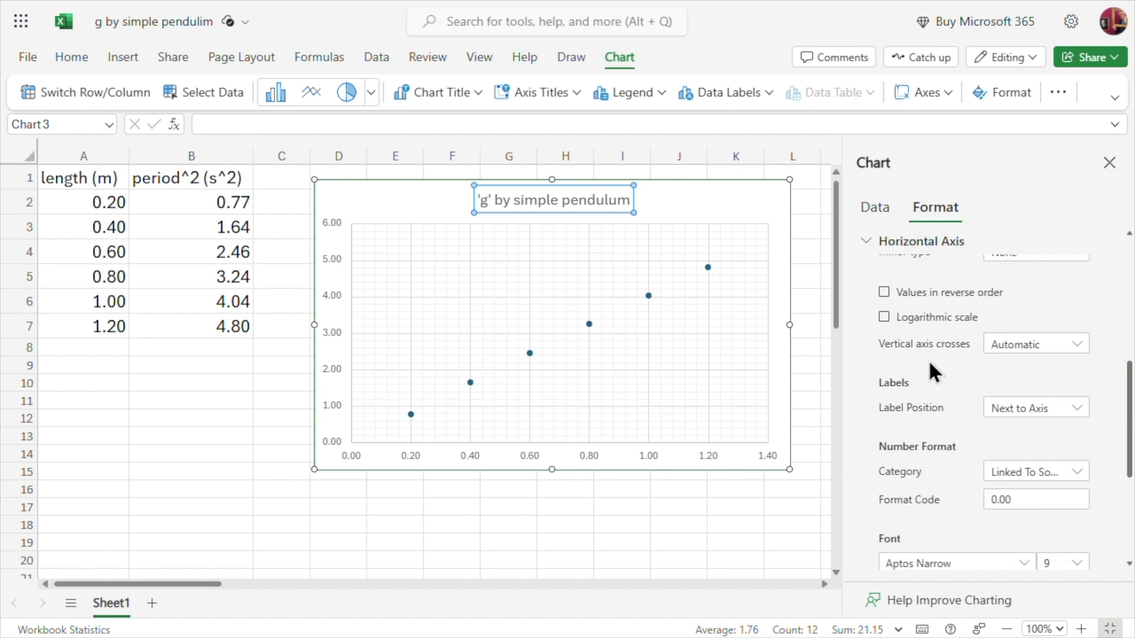
pyautogui.scroll(8, 928, 359)
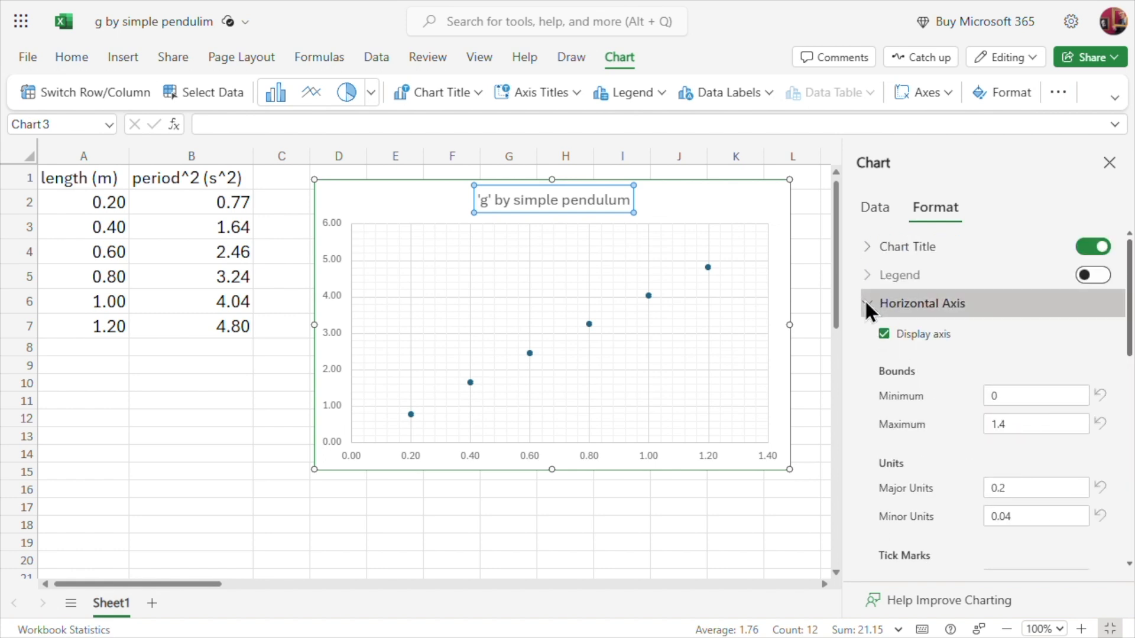
pyautogui.click(864, 300)
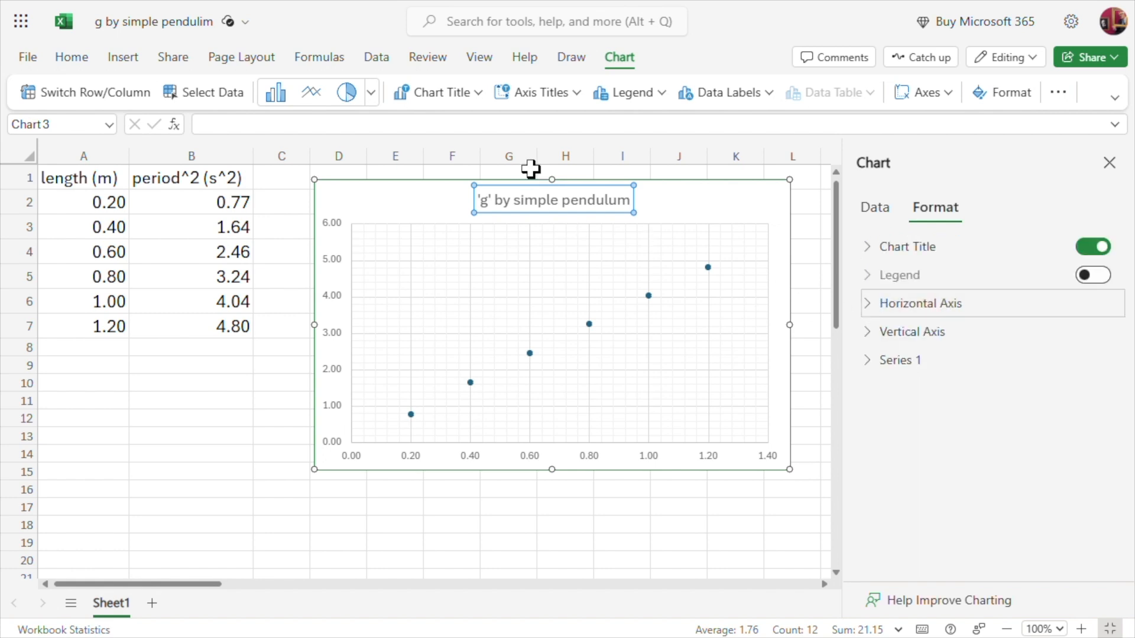
pyautogui.click(539, 95)
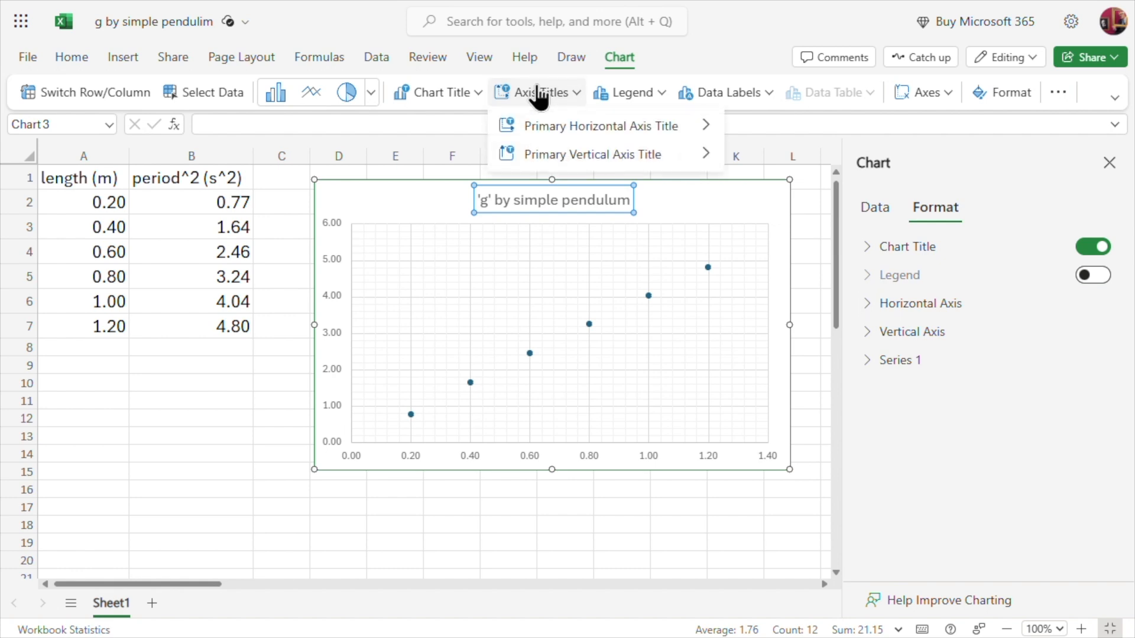
pyautogui.moveTo(575, 125)
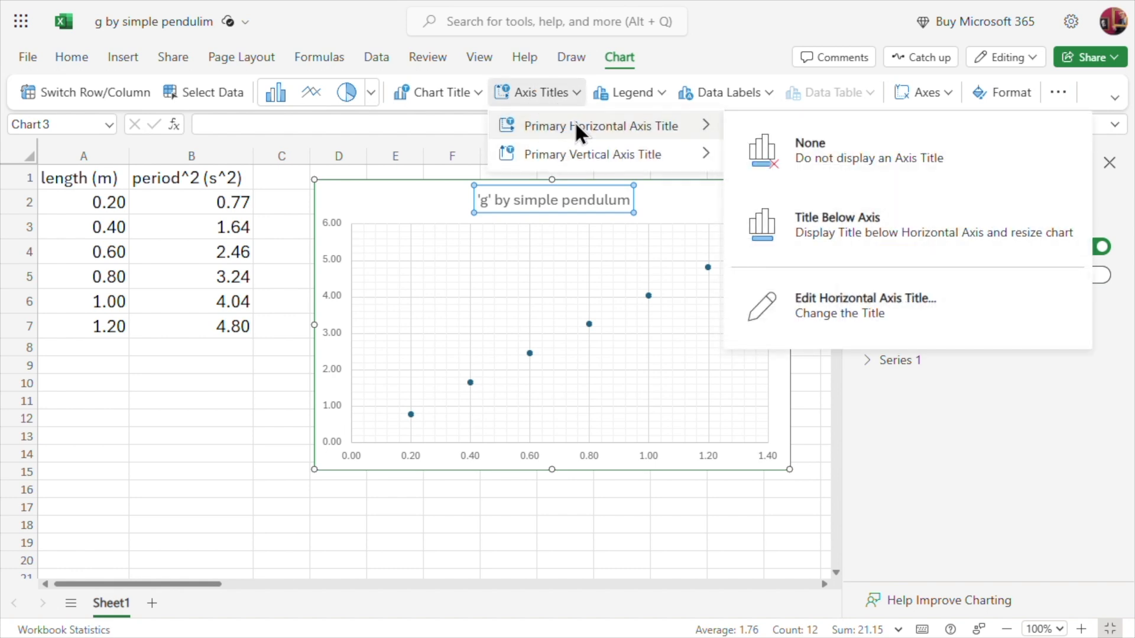
pyautogui.click(828, 301)
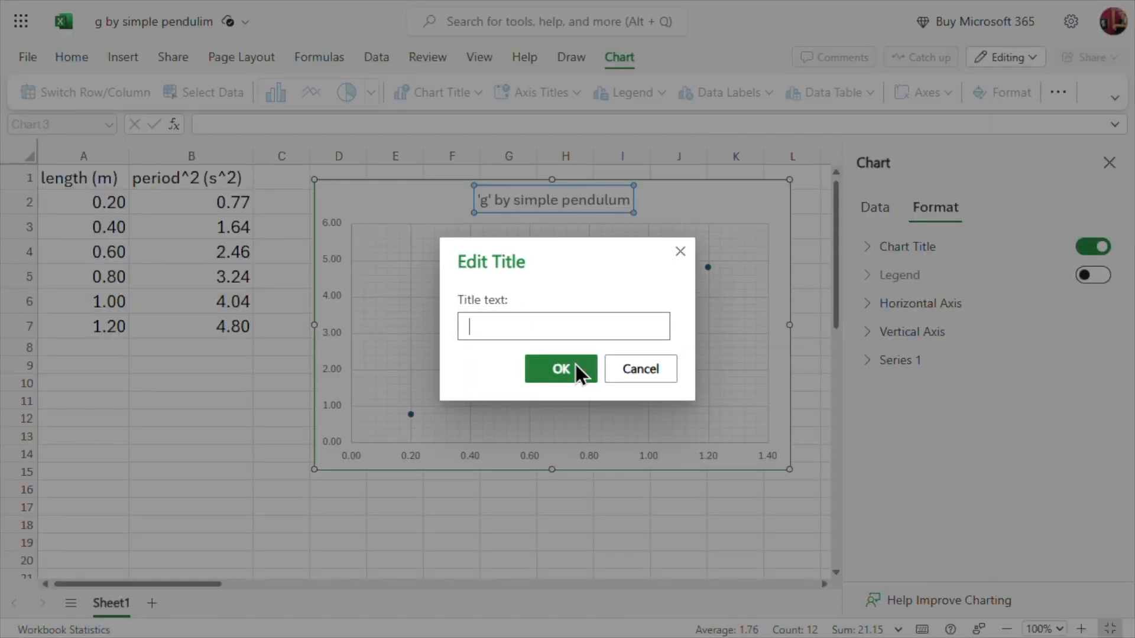
pyautogui.click(509, 326)
pyautogui.write('length')
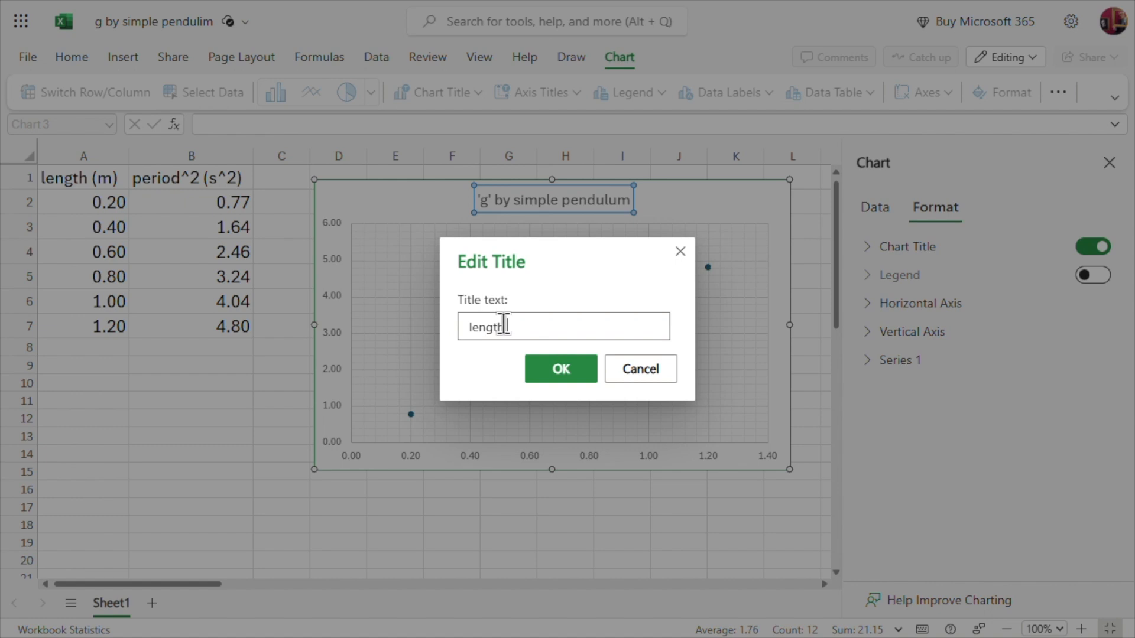
pyautogui.write(' (m)')
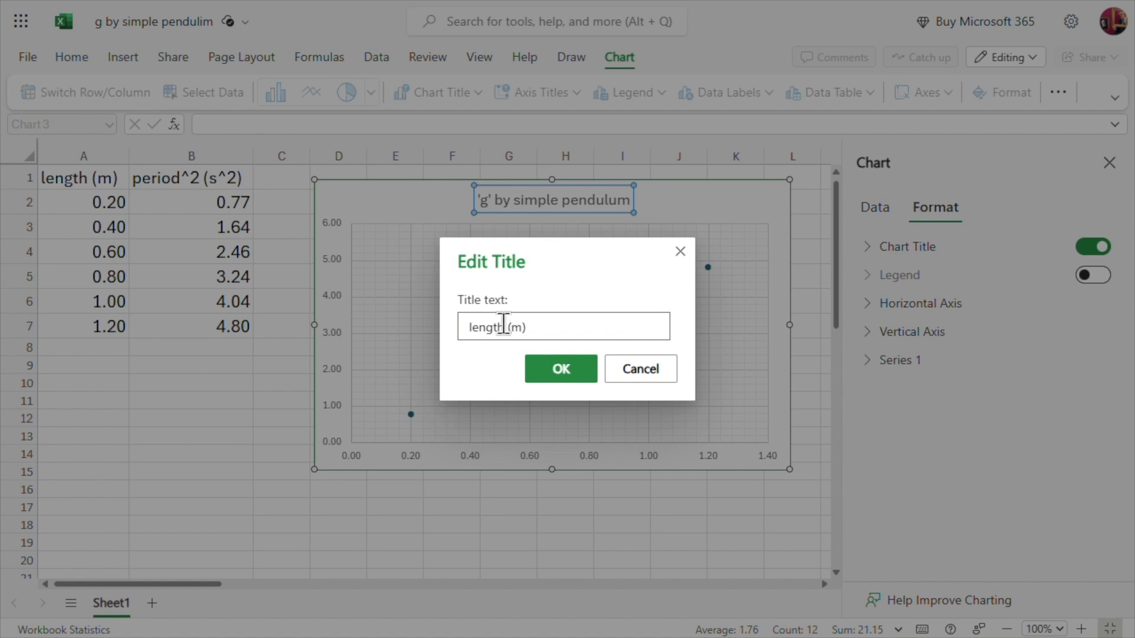
pyautogui.click(571, 377)
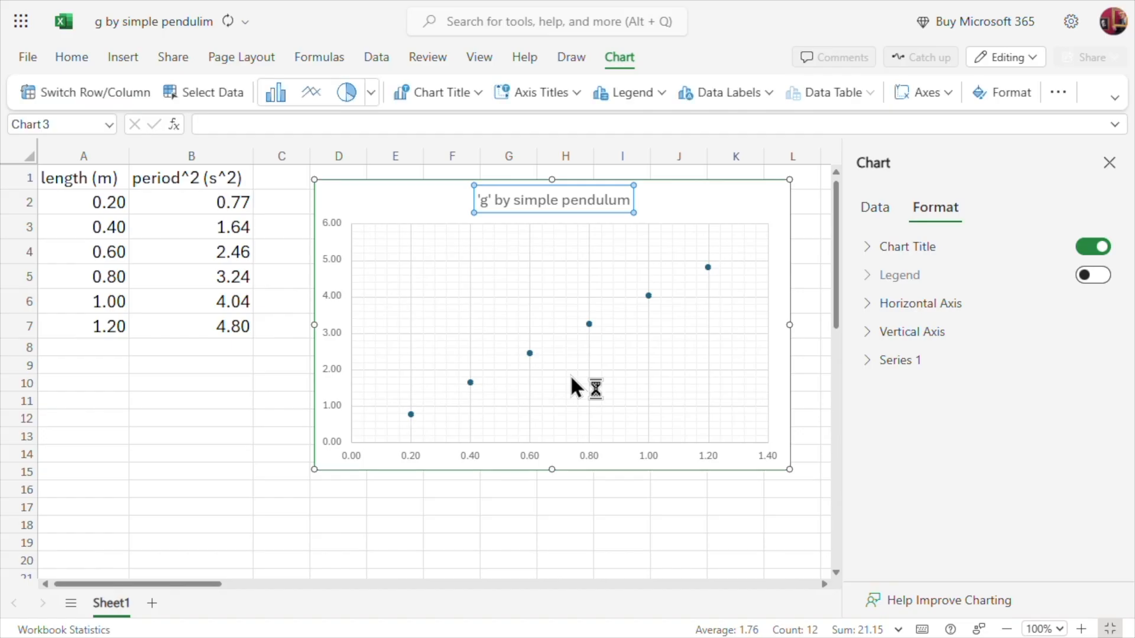
# - Add a rotated title reading "period squared (s^2)" to the chart's primary vertical axis
pyautogui.click(524, 101)
pyautogui.moveTo(558, 155)
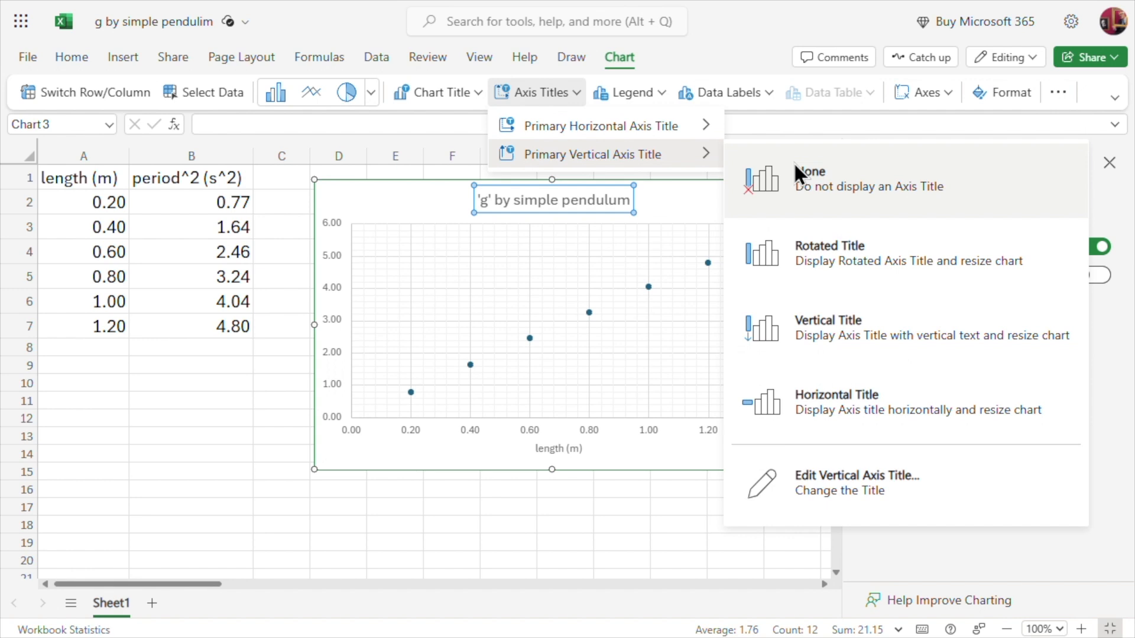
pyautogui.click(839, 250)
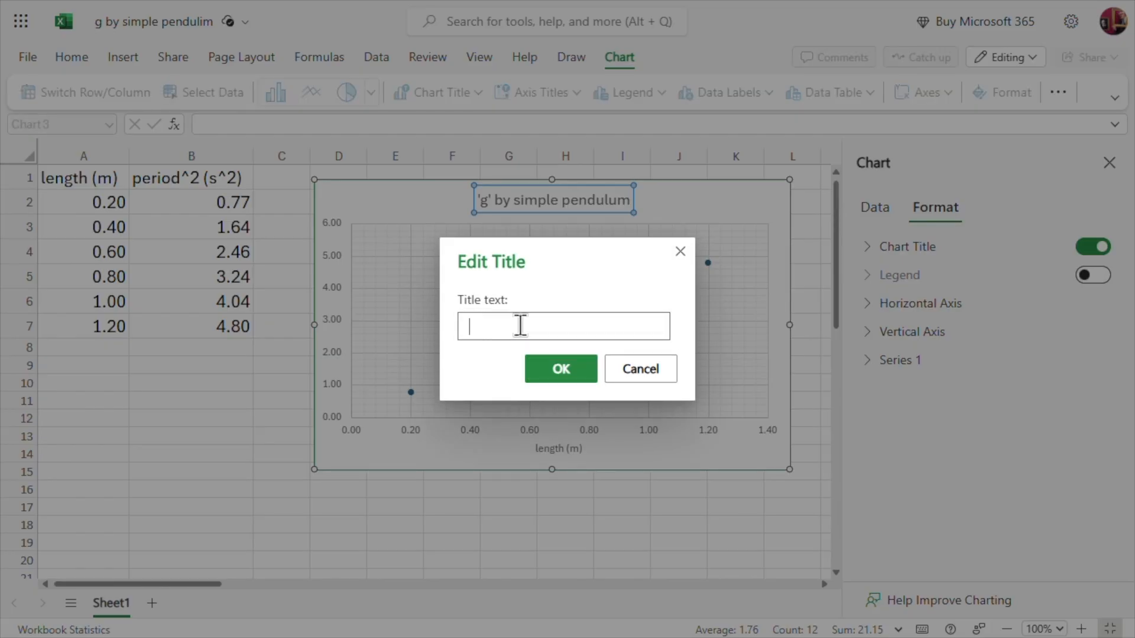
pyautogui.write('period sq')
pyautogui.write('uared (s^s')
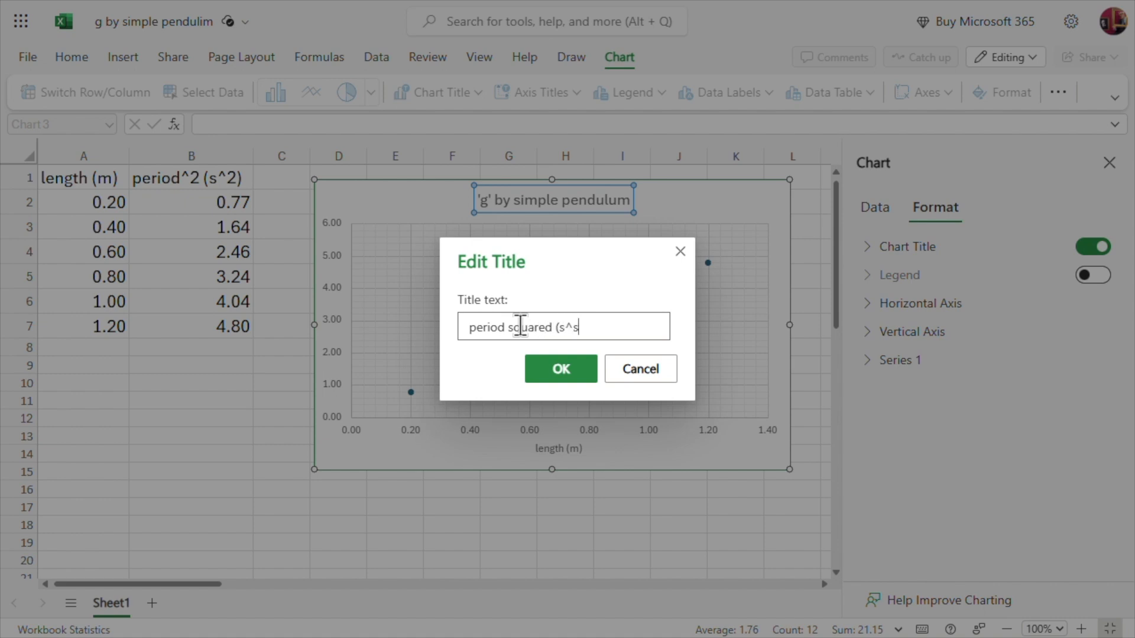
pyautogui.write('2)')
pyautogui.click(561, 370)
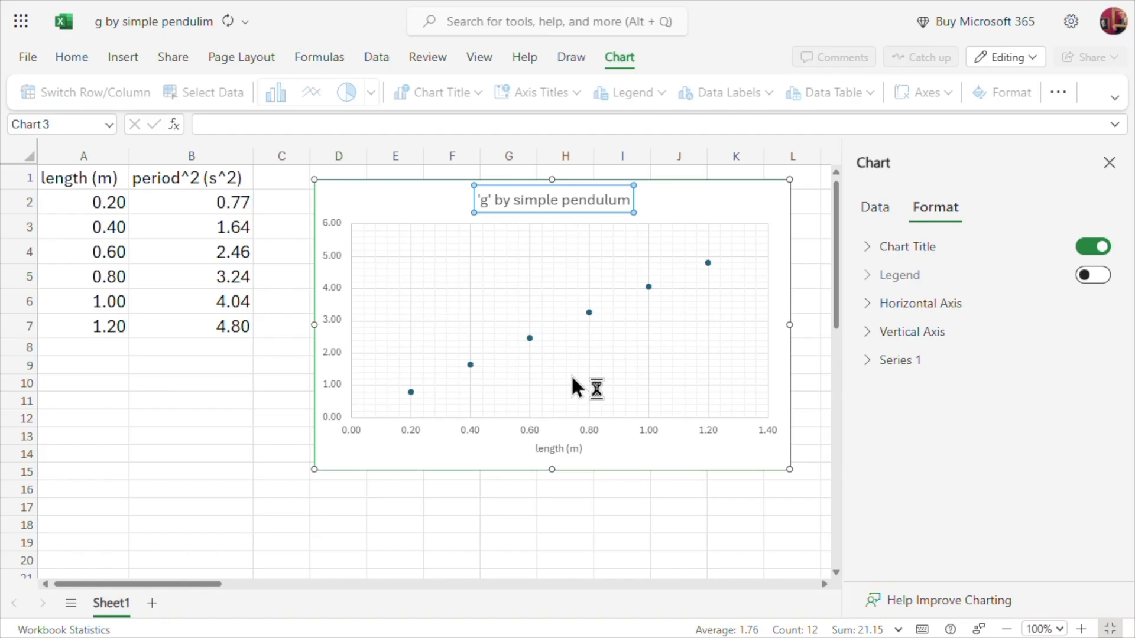
# - Set the horizontal axis title's font size to 14
pyautogui.click(566, 459)
pyautogui.click(566, 458)
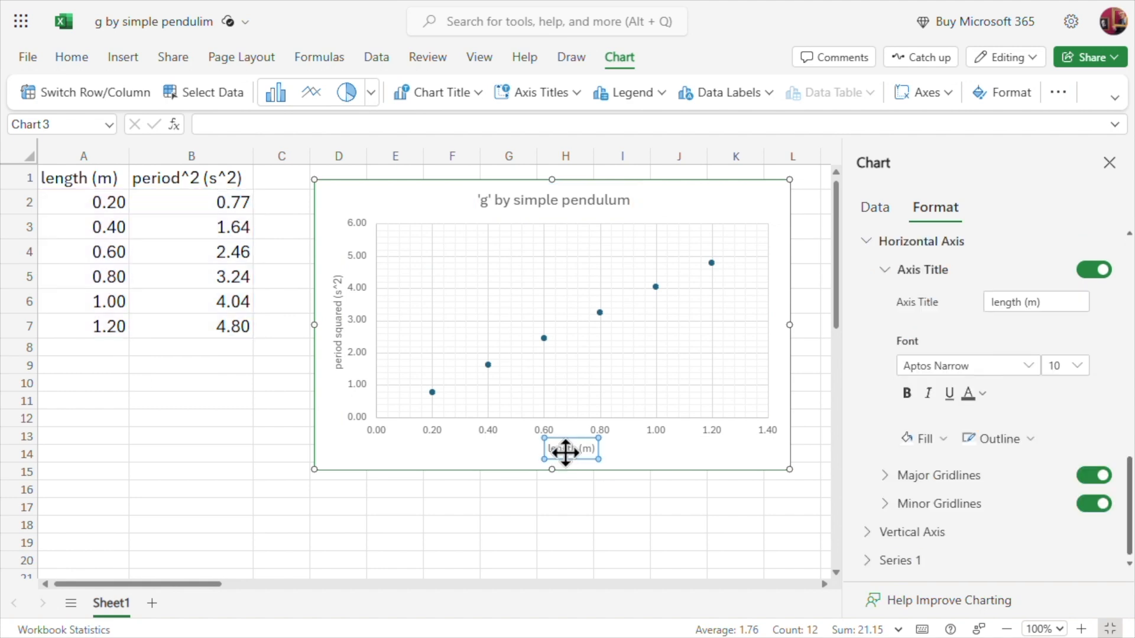
pyautogui.click(74, 55)
pyautogui.click(285, 92)
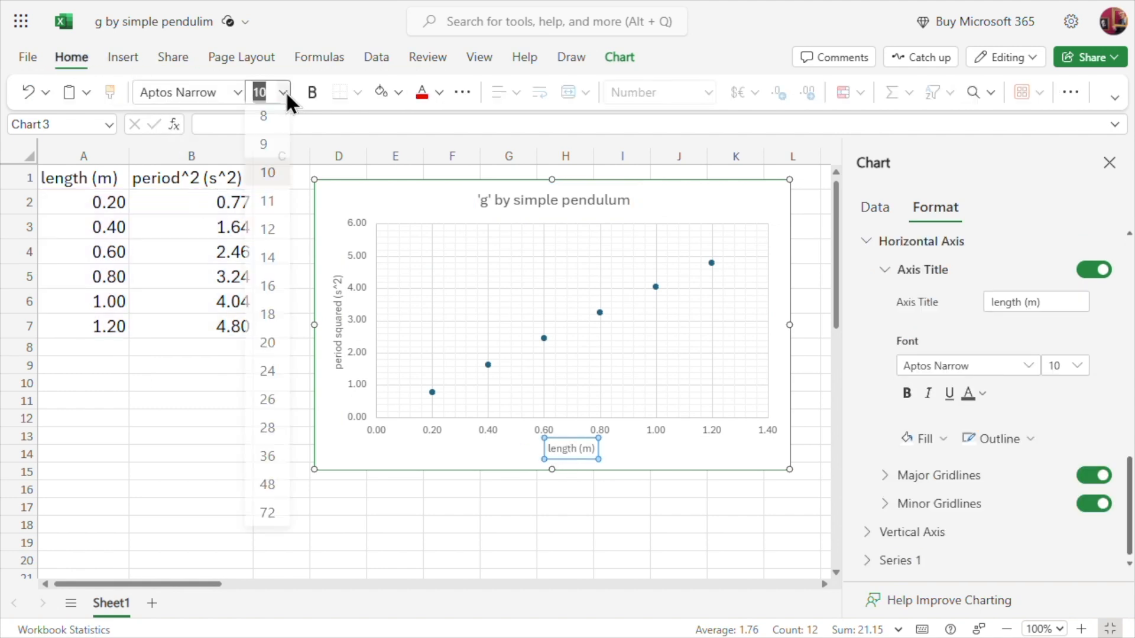
pyautogui.click(269, 261)
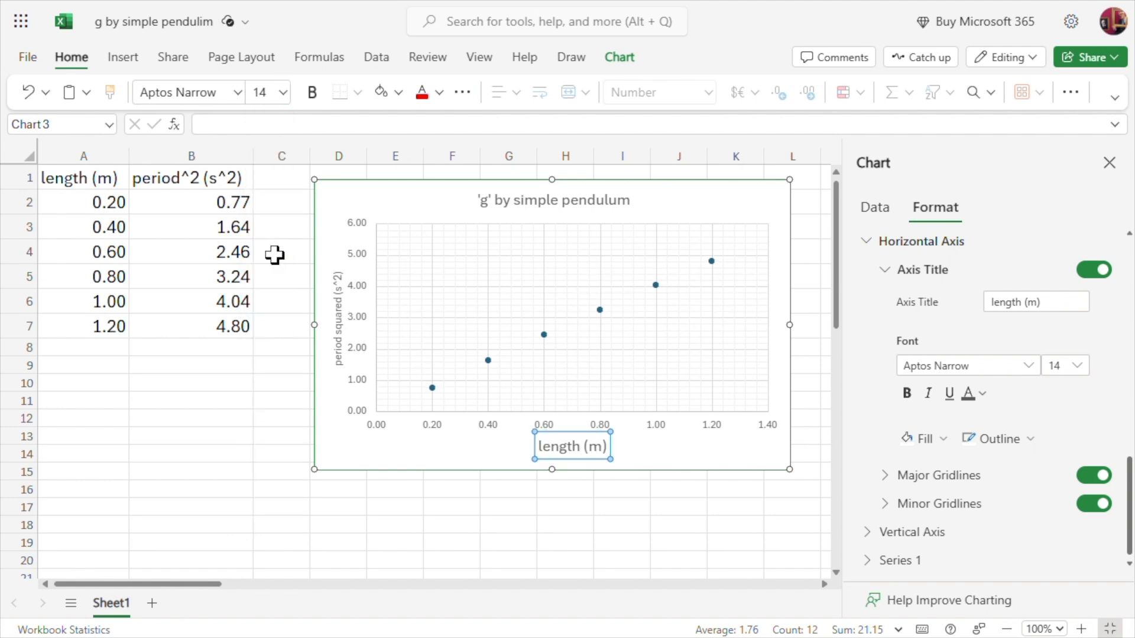
# - Set the vertical axis title's font size to 14 and deselect the title
pyautogui.click(346, 313)
pyautogui.click(339, 308)
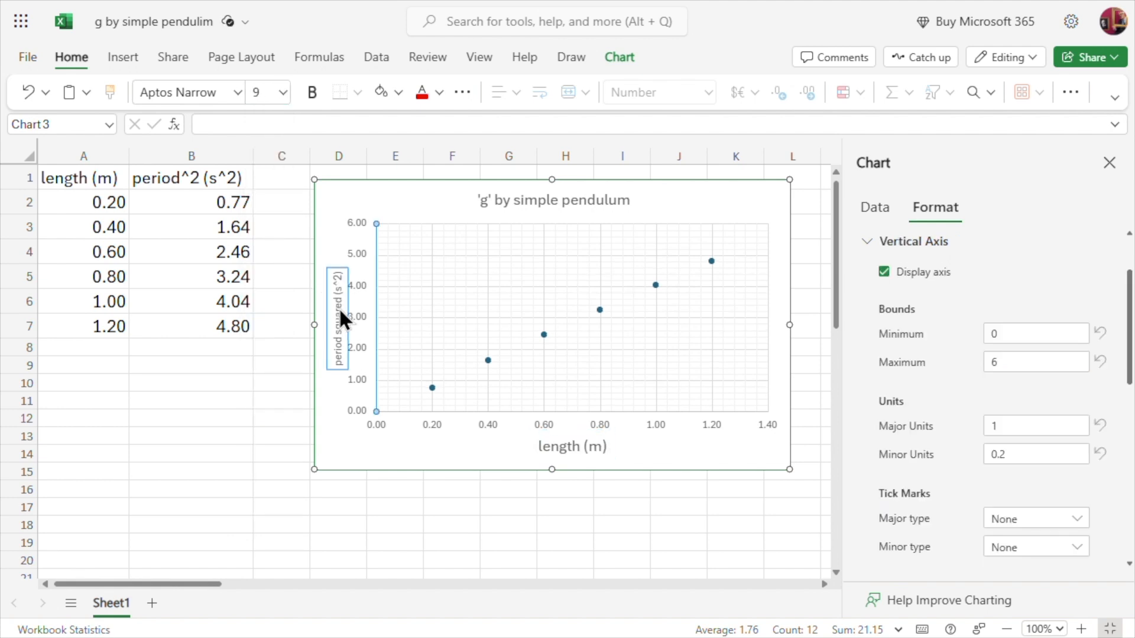
pyautogui.click(284, 92)
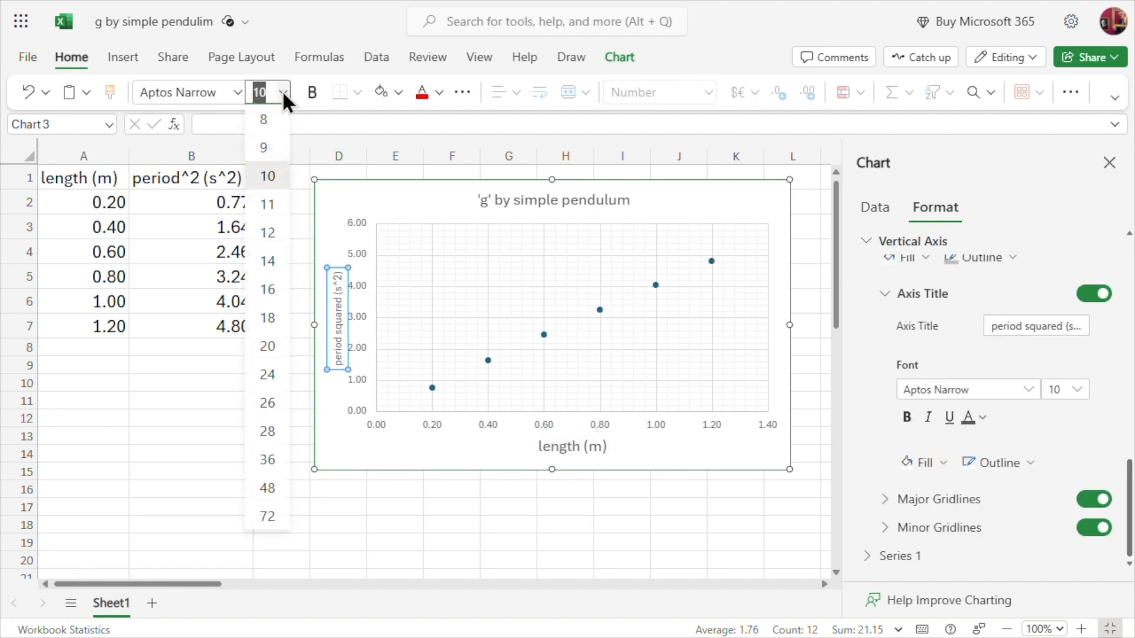
pyautogui.click(272, 261)
pyautogui.click(397, 451)
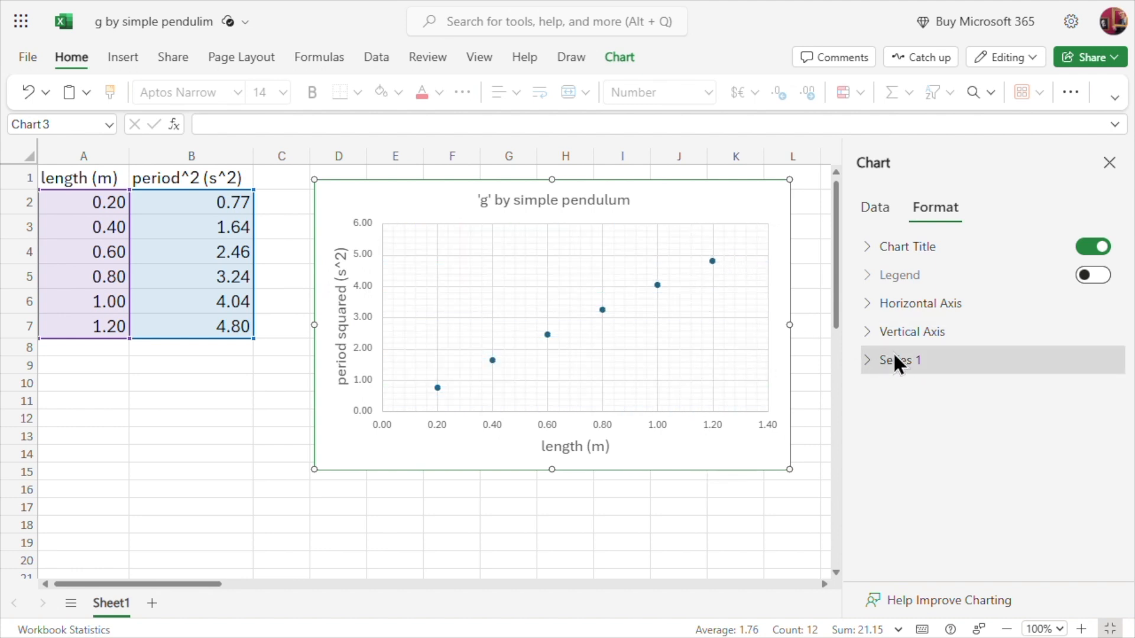
# - Format the Series 1 markers with the X style, size 11 and a black outline
pyautogui.click(873, 361)
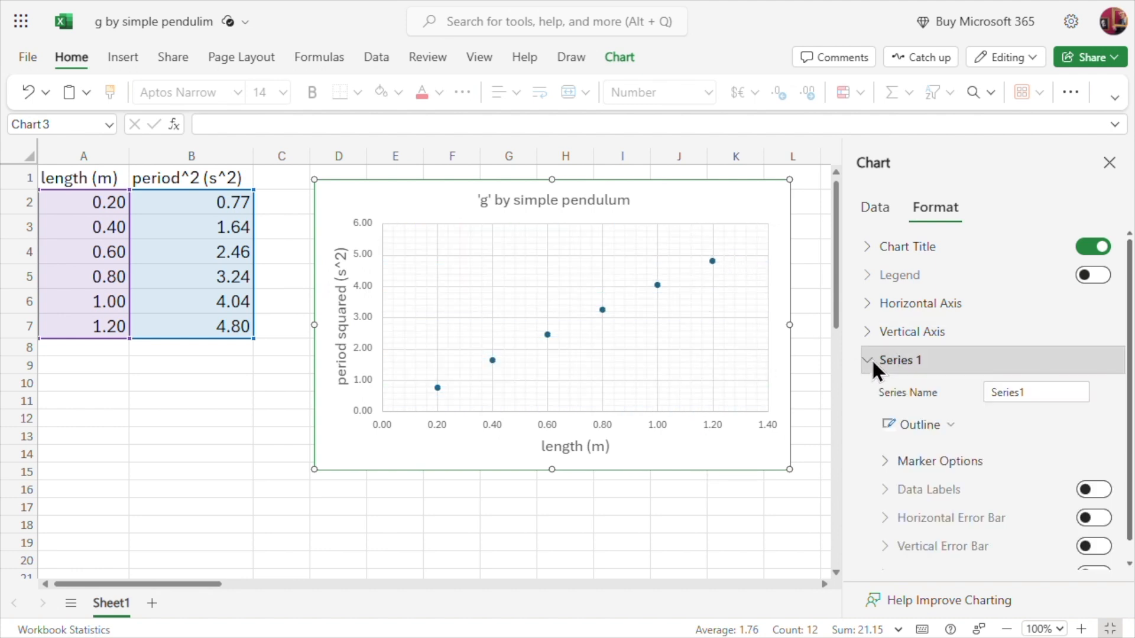
pyautogui.click(890, 462)
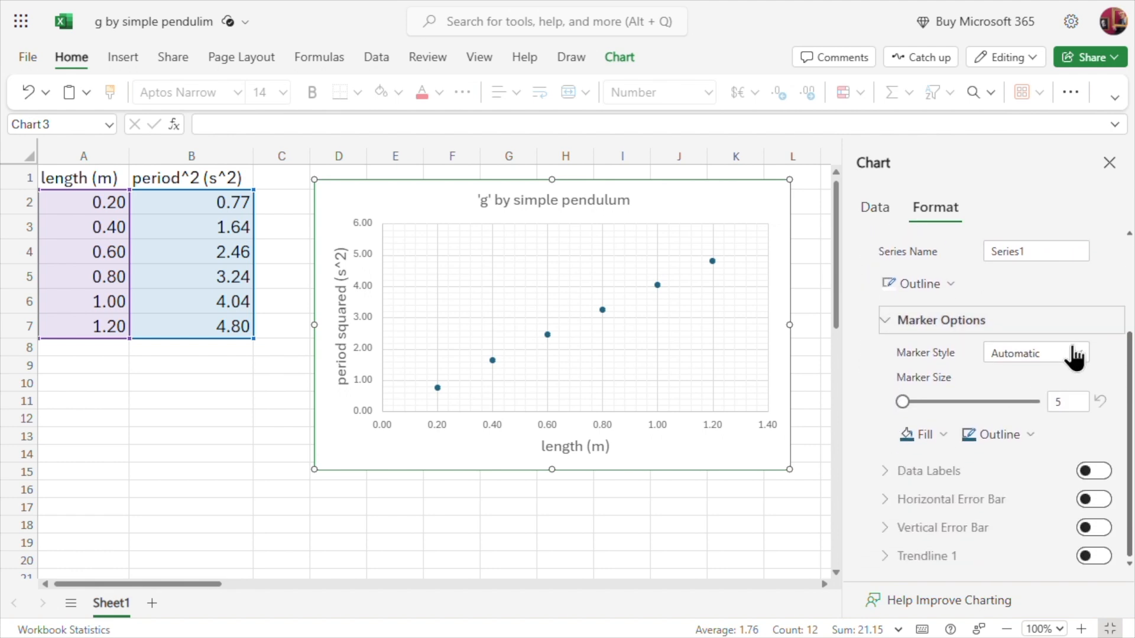
pyautogui.click(1075, 353)
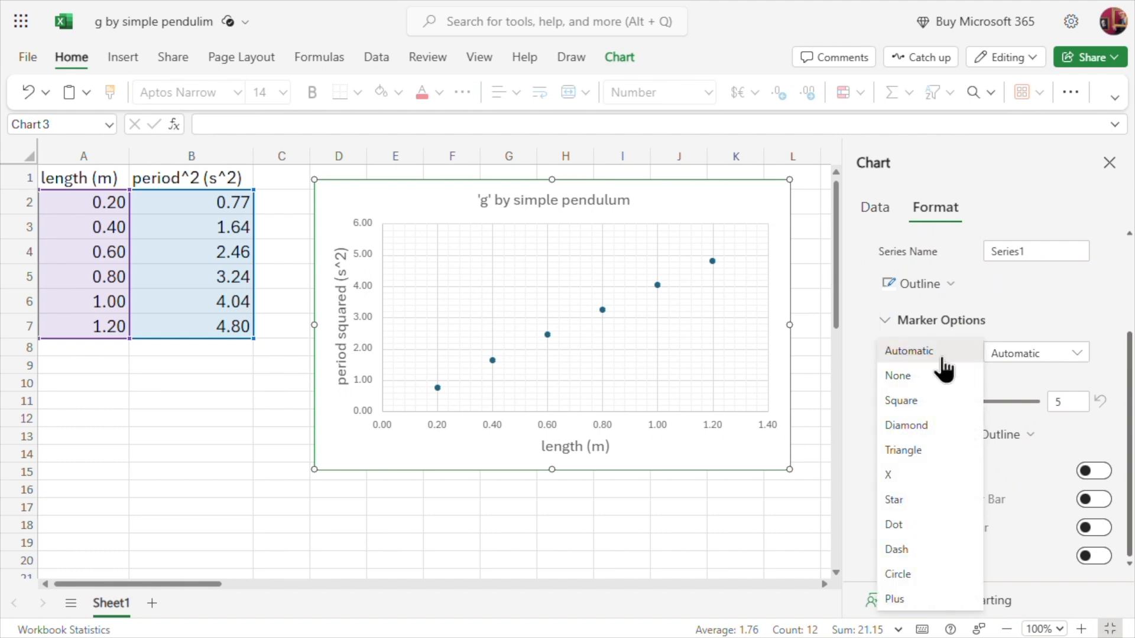
pyautogui.click(892, 475)
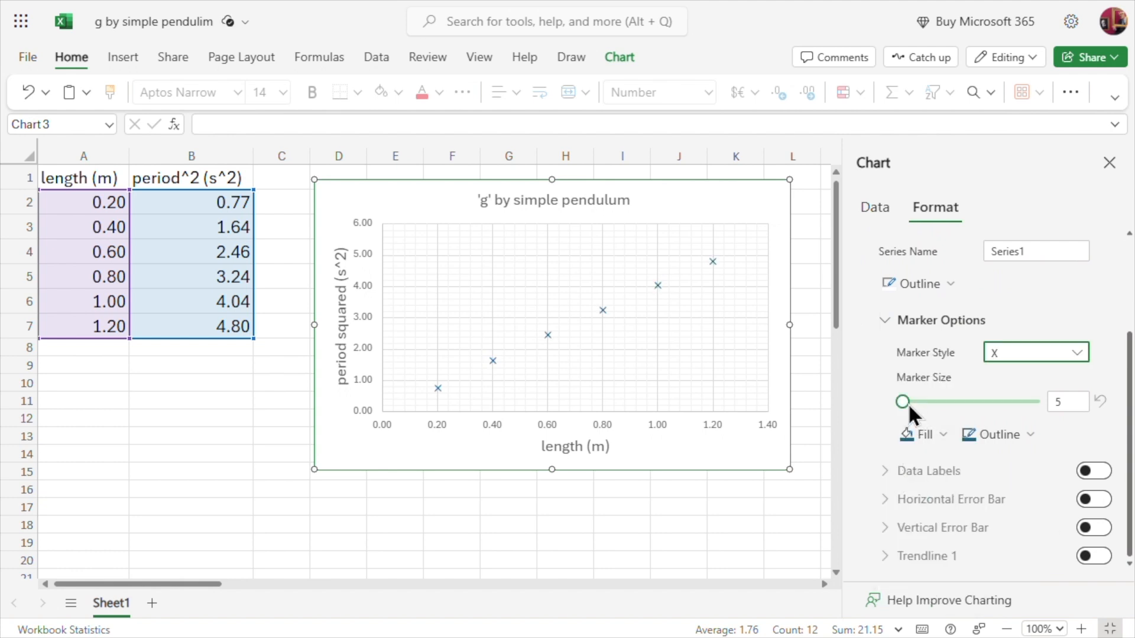
pyautogui.moveTo(898, 398); pyautogui.dragTo(914, 402)
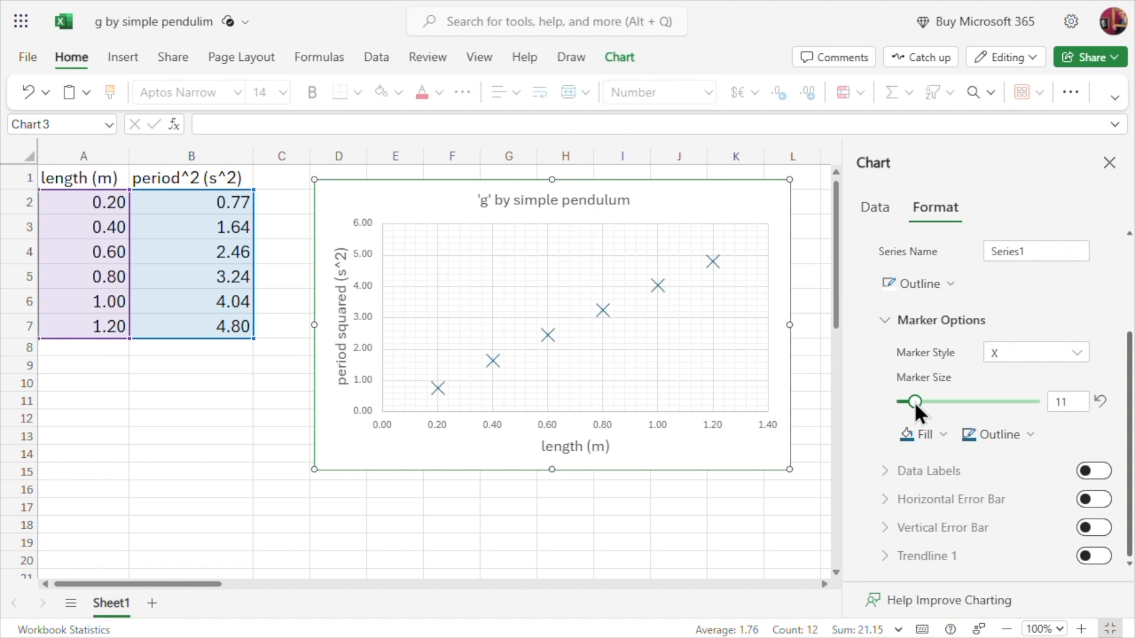
pyautogui.click(998, 438)
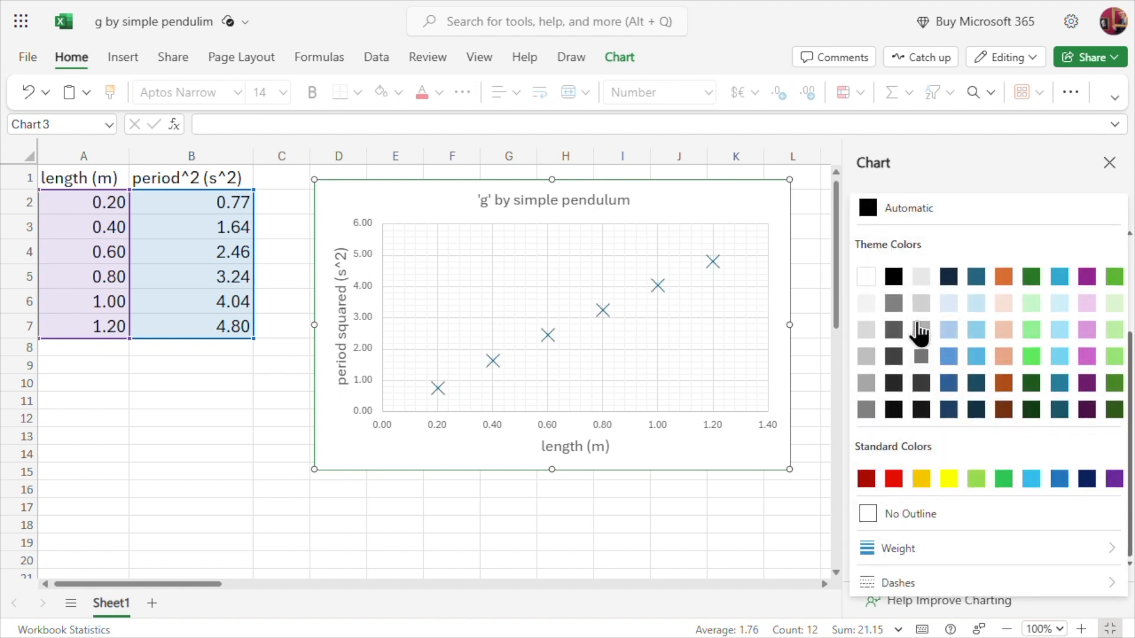
pyautogui.click(894, 277)
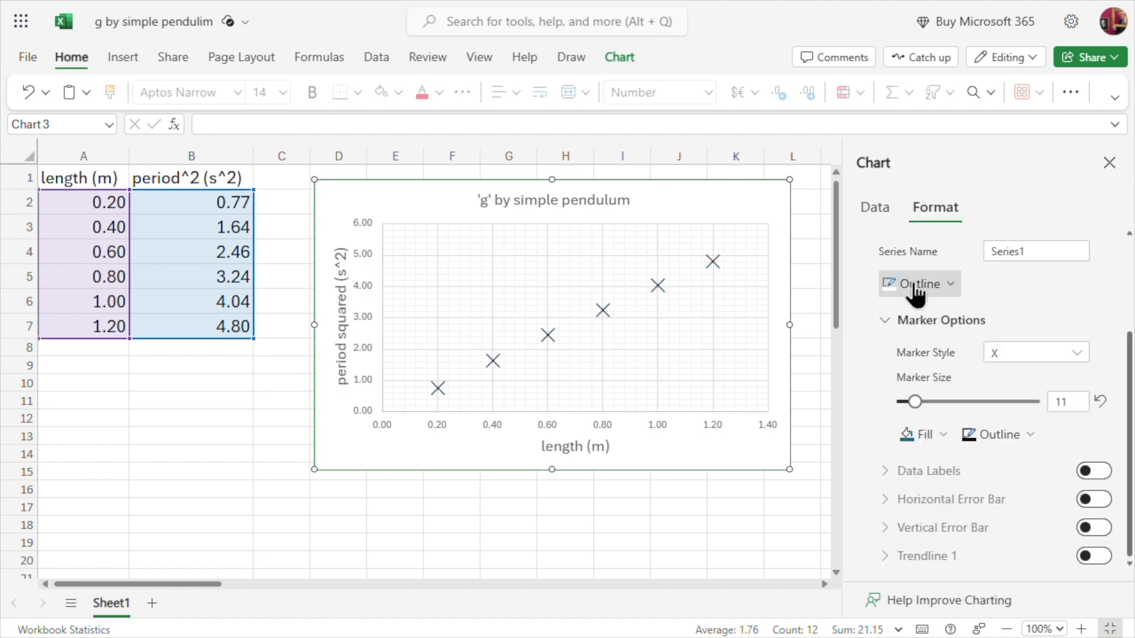
# - Set the Series 1 marker size to 8 and add a linear trendline to the series
pyautogui.moveTo(915, 402); pyautogui.dragTo(908, 400)
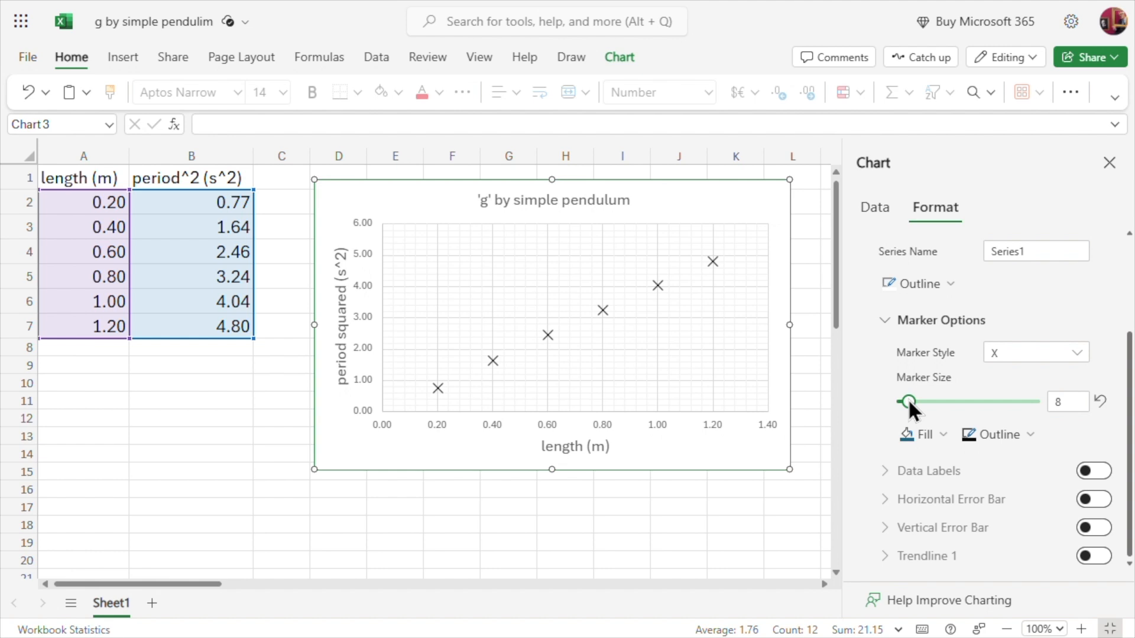
pyautogui.click(886, 319)
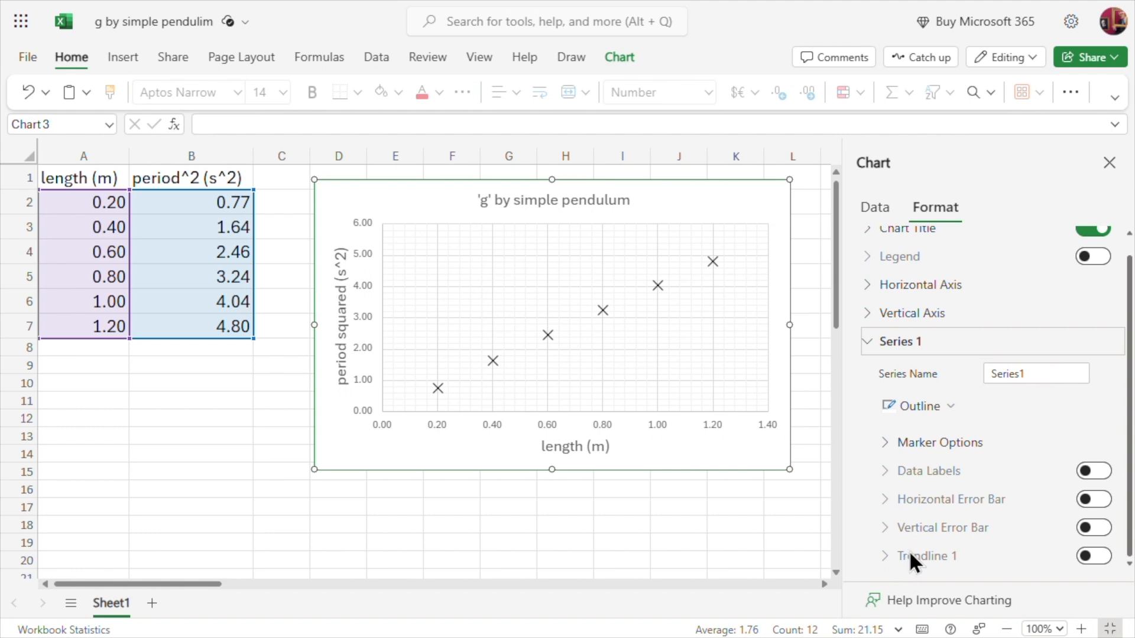
pyautogui.click(1086, 556)
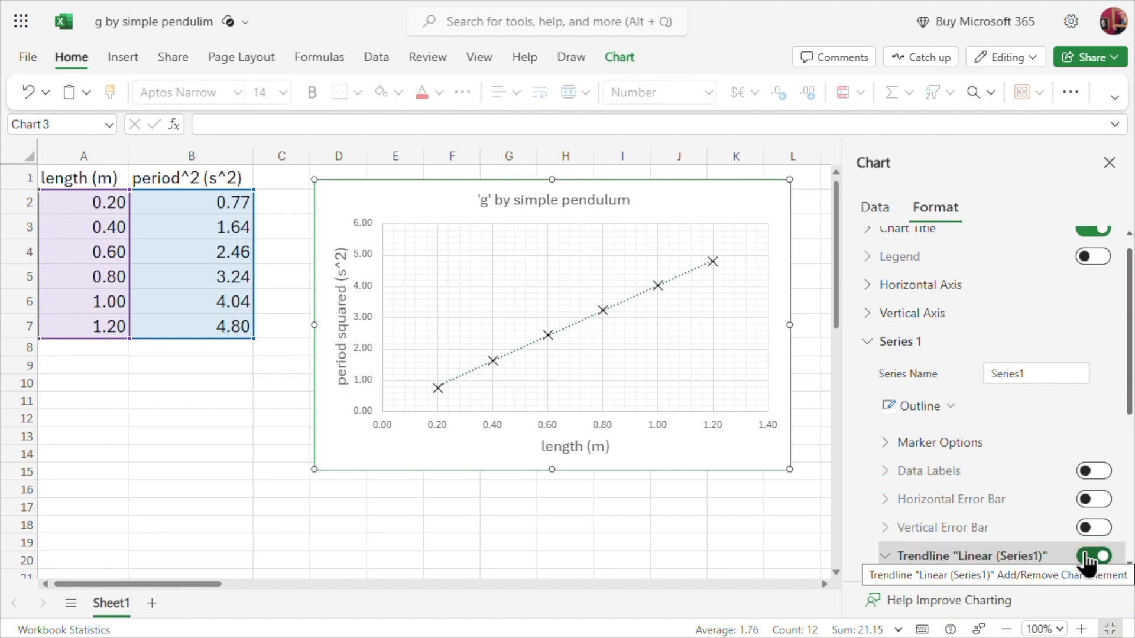
pyautogui.scroll(-4, 971, 512)
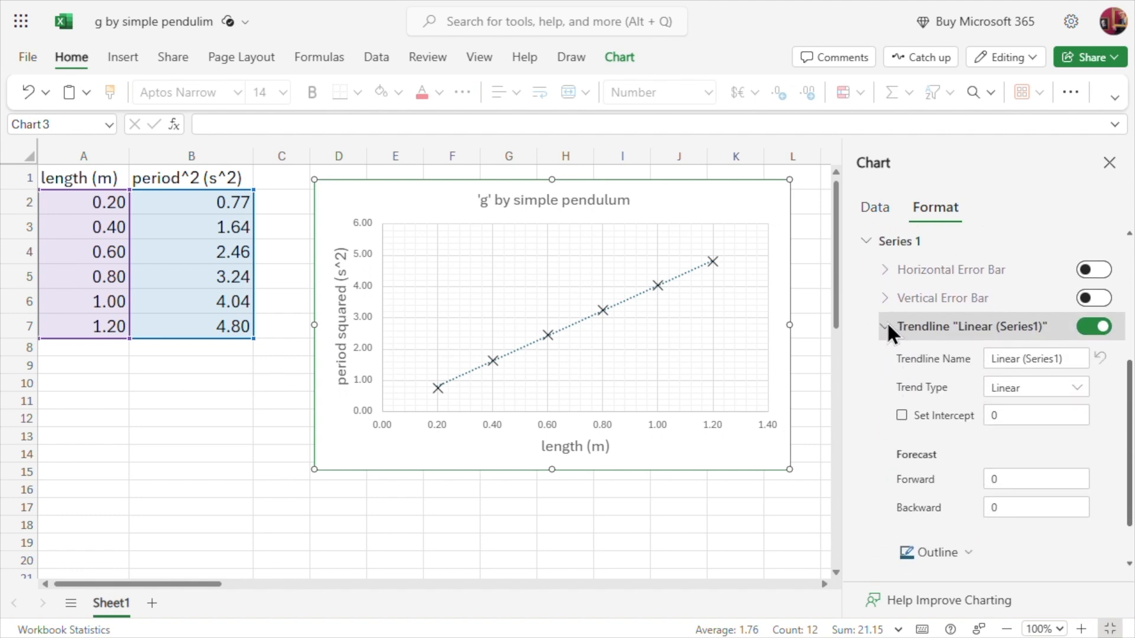
pyautogui.scroll(-2, 935, 360)
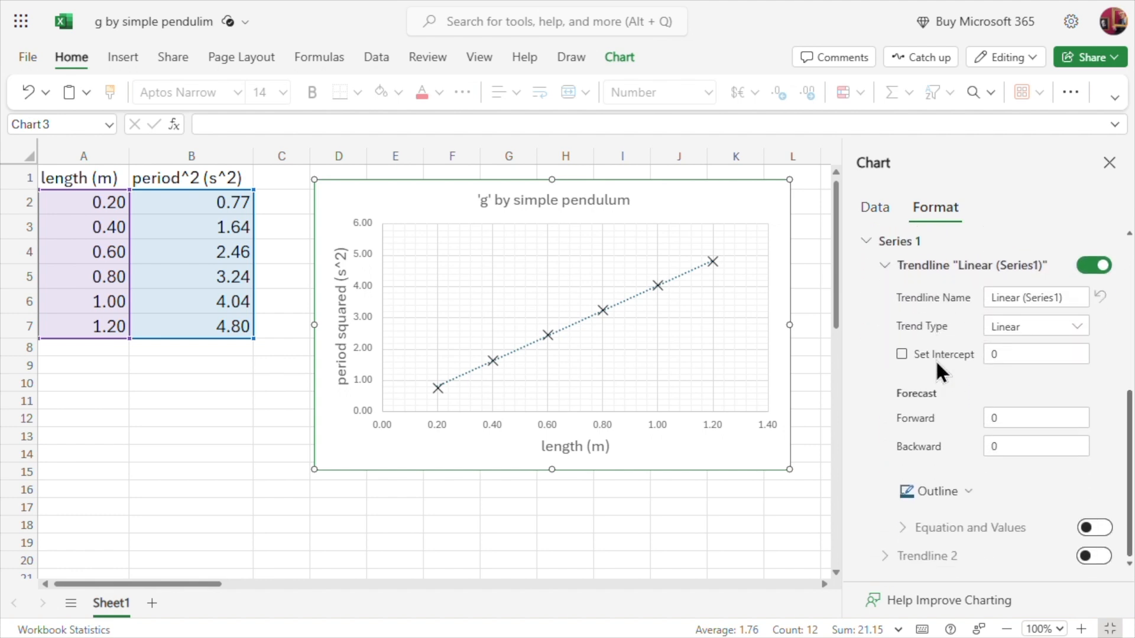
# - Format the trendline as a solid black line with a 1 pt weight
pyautogui.click(938, 496)
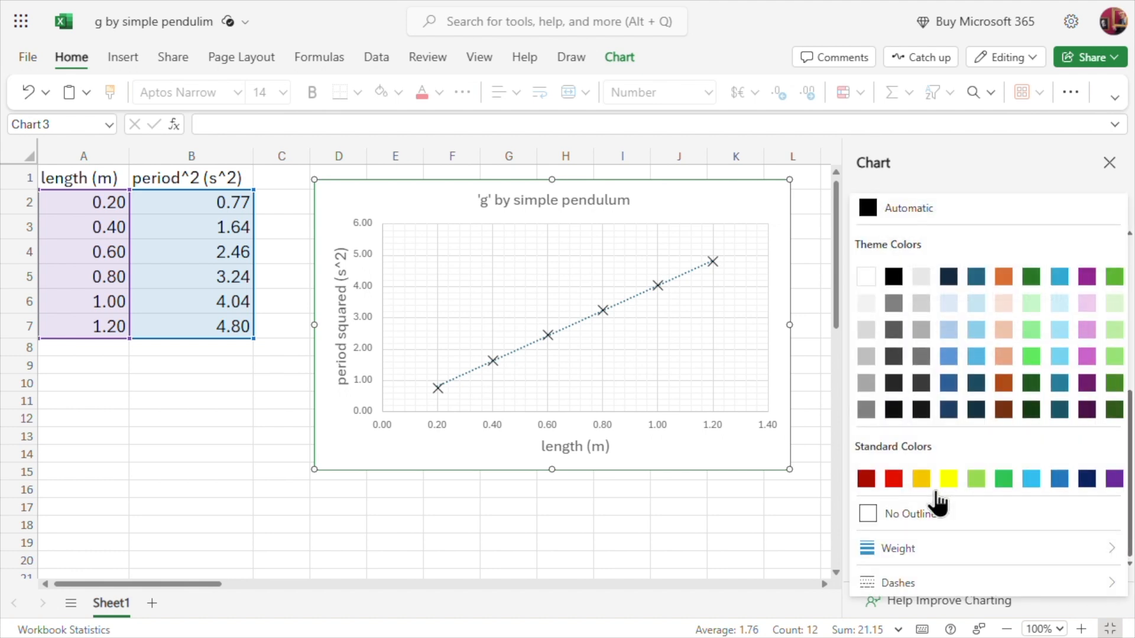
pyautogui.click(895, 280)
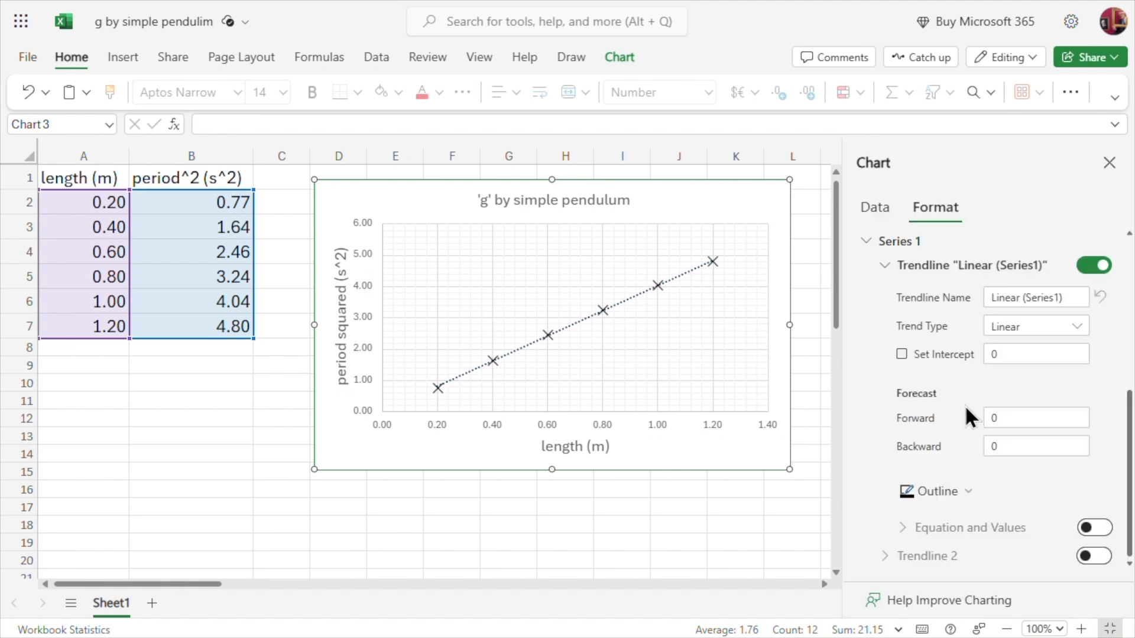
pyautogui.click(933, 496)
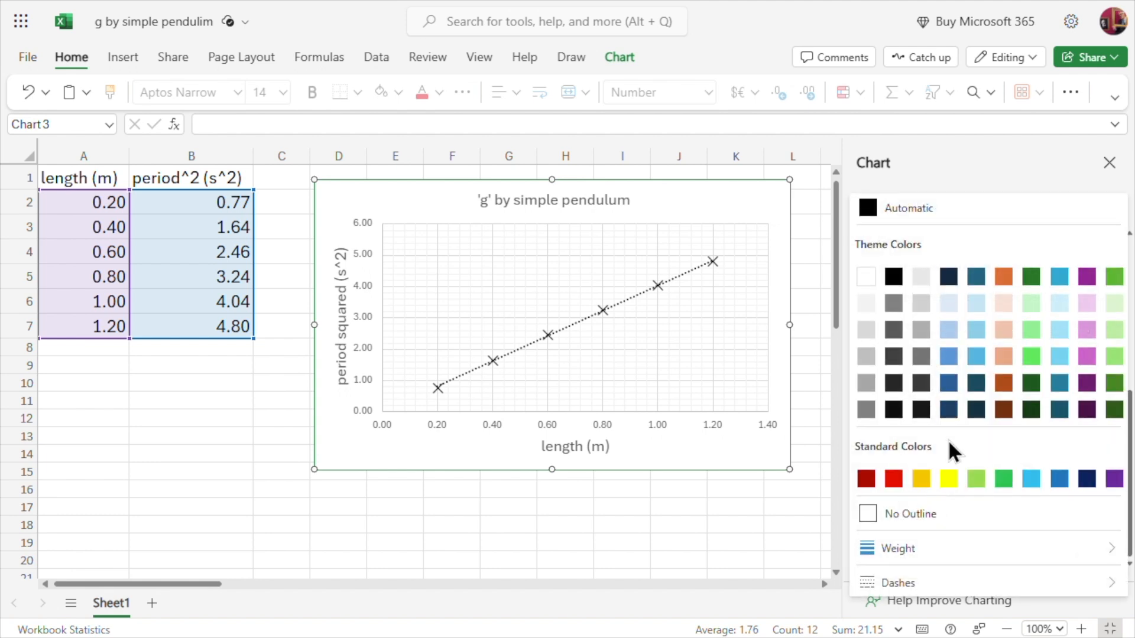
pyautogui.click(908, 552)
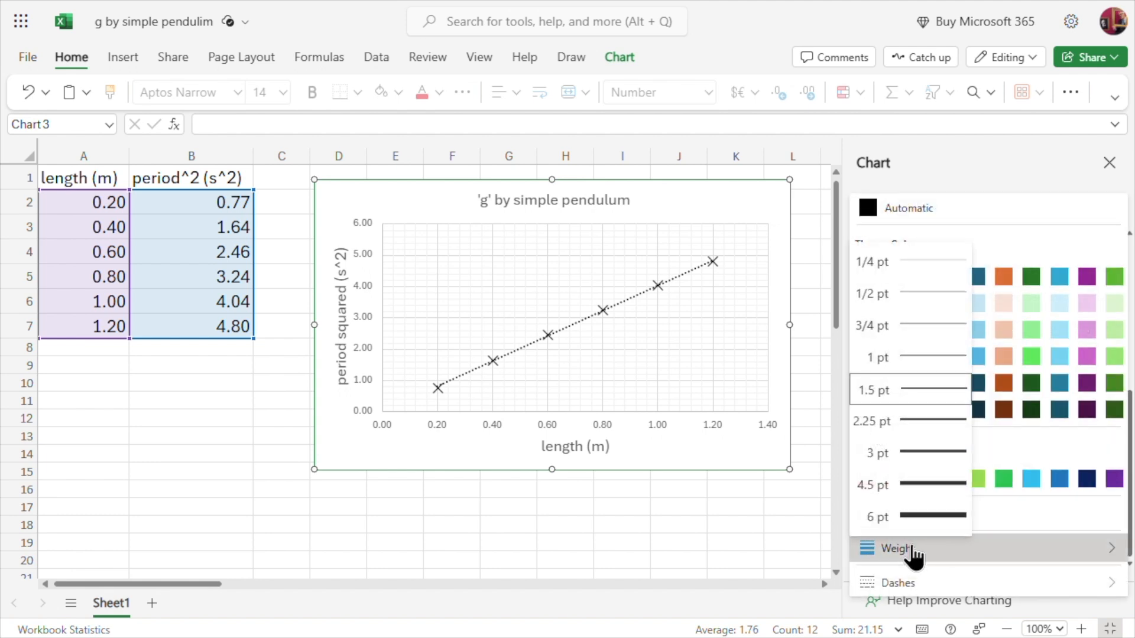
pyautogui.click(908, 357)
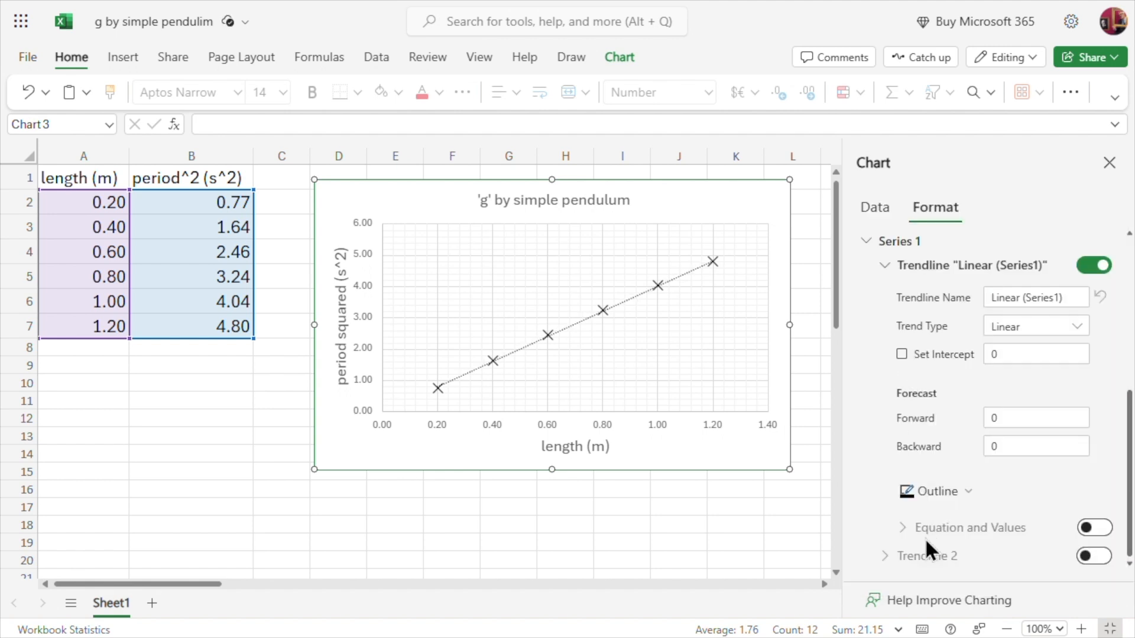
pyautogui.click(938, 499)
pyautogui.click(901, 581)
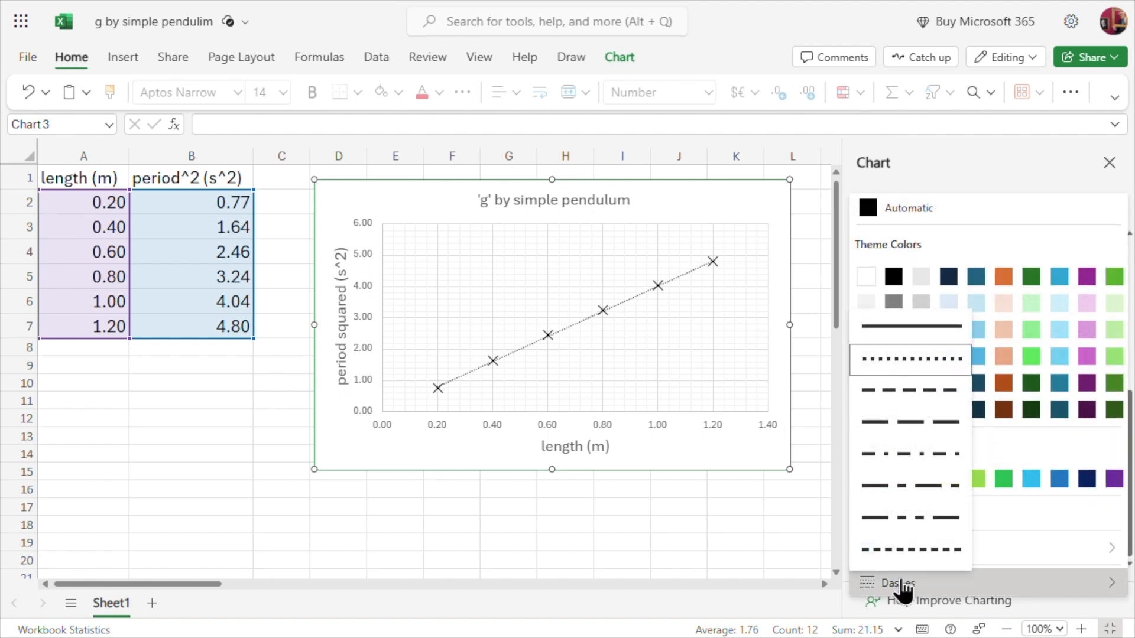
pyautogui.click(909, 328)
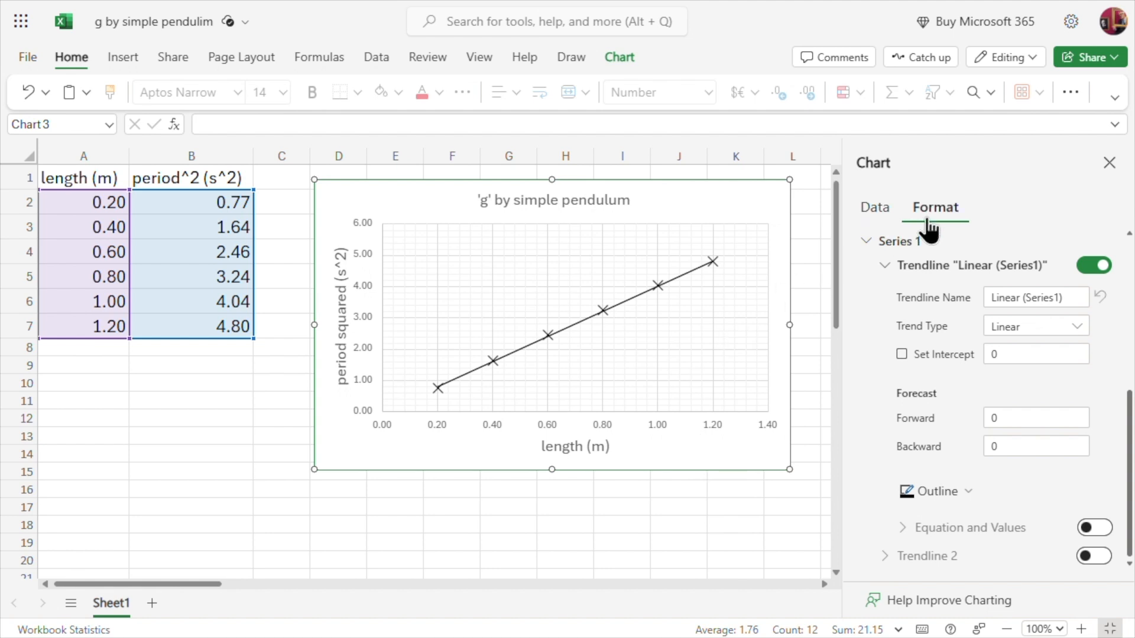
# - Display the trendline equation on the chart and set its font size to 14
pyautogui.click(930, 356)
pyautogui.click(1091, 528)
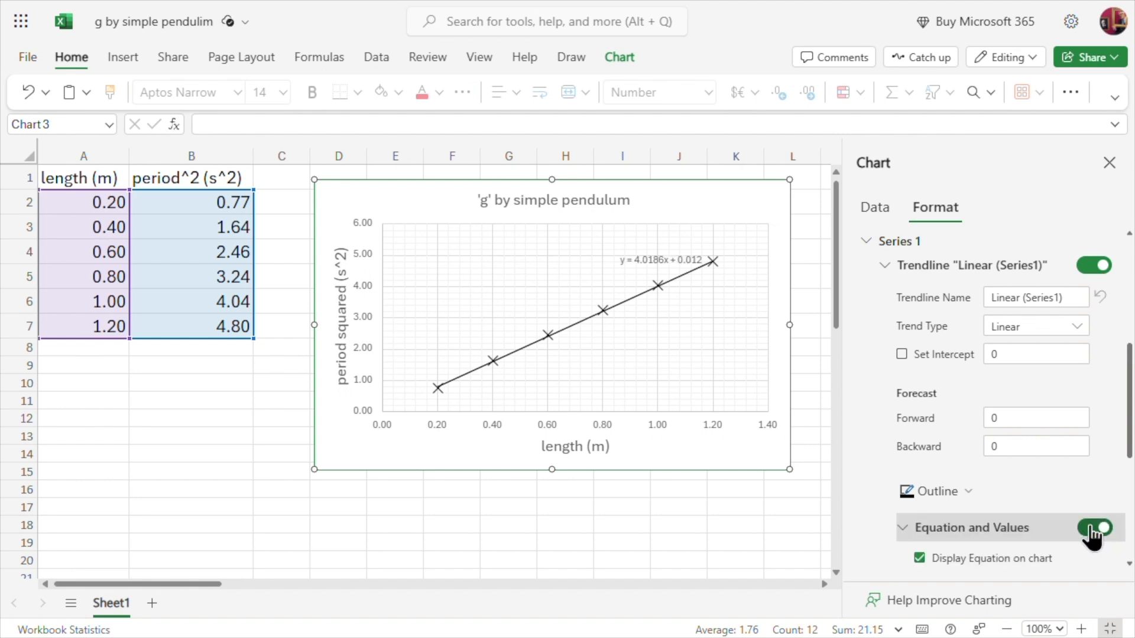
pyautogui.click(647, 263)
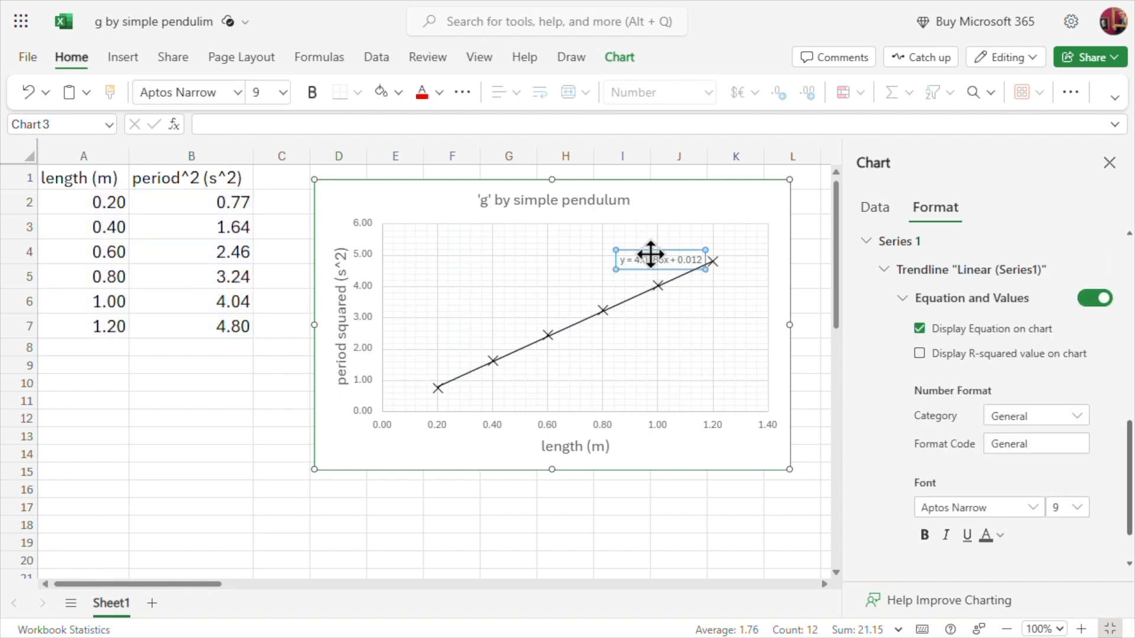
pyautogui.click(282, 90)
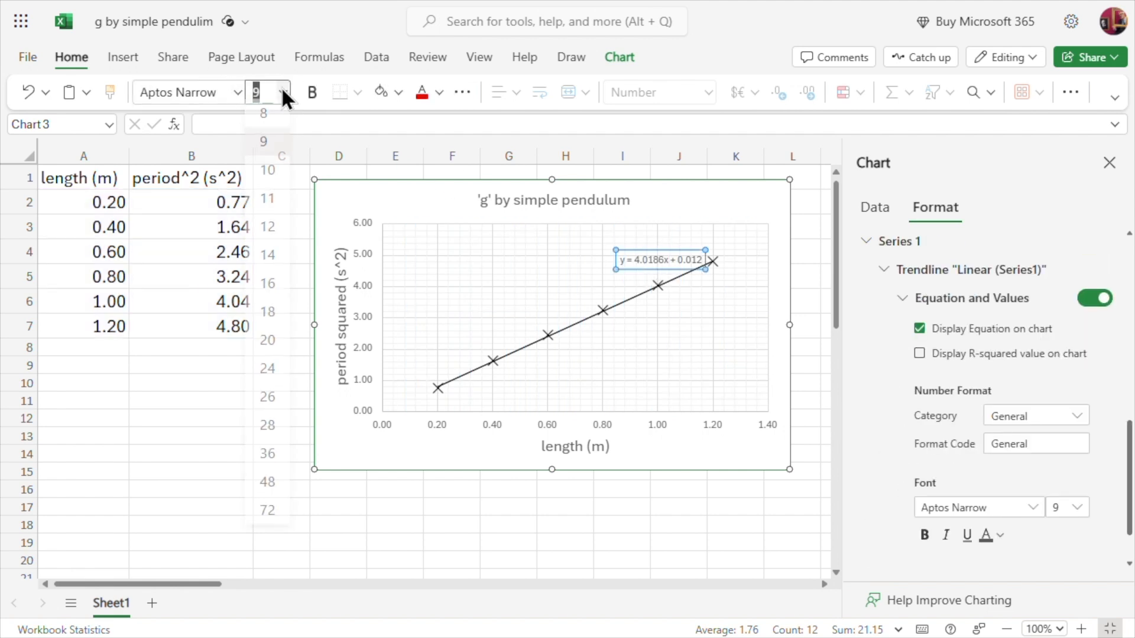
pyautogui.click(267, 259)
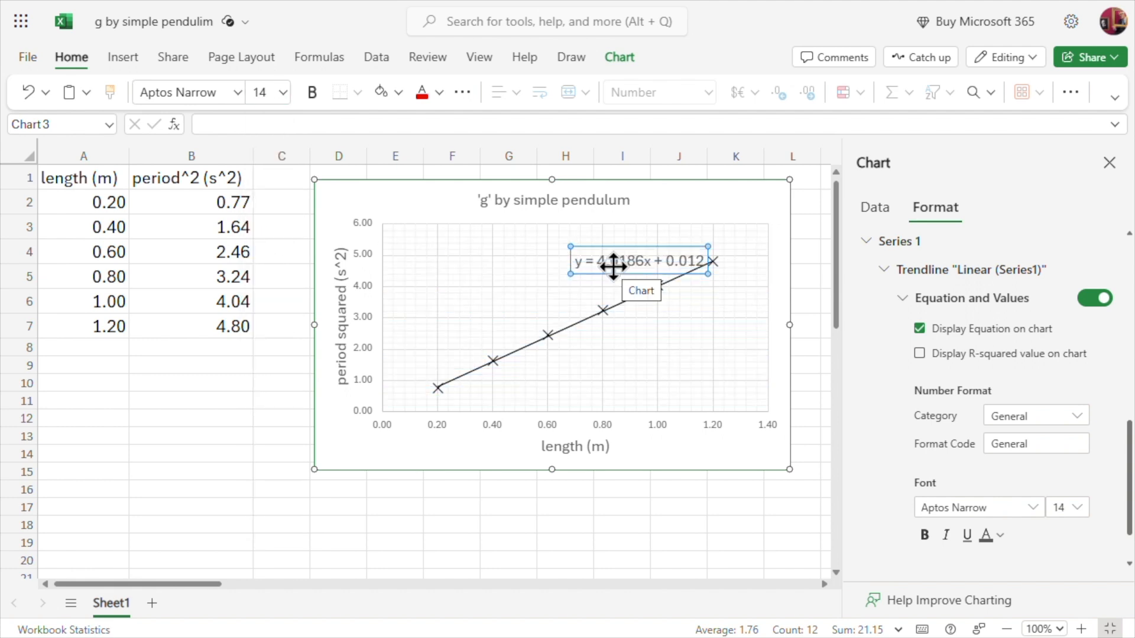
# - Move the equation label clear of the trendline and set its number format category to Number with 2 decimal places
pyautogui.moveTo(613, 267); pyautogui.dragTo(581, 262)
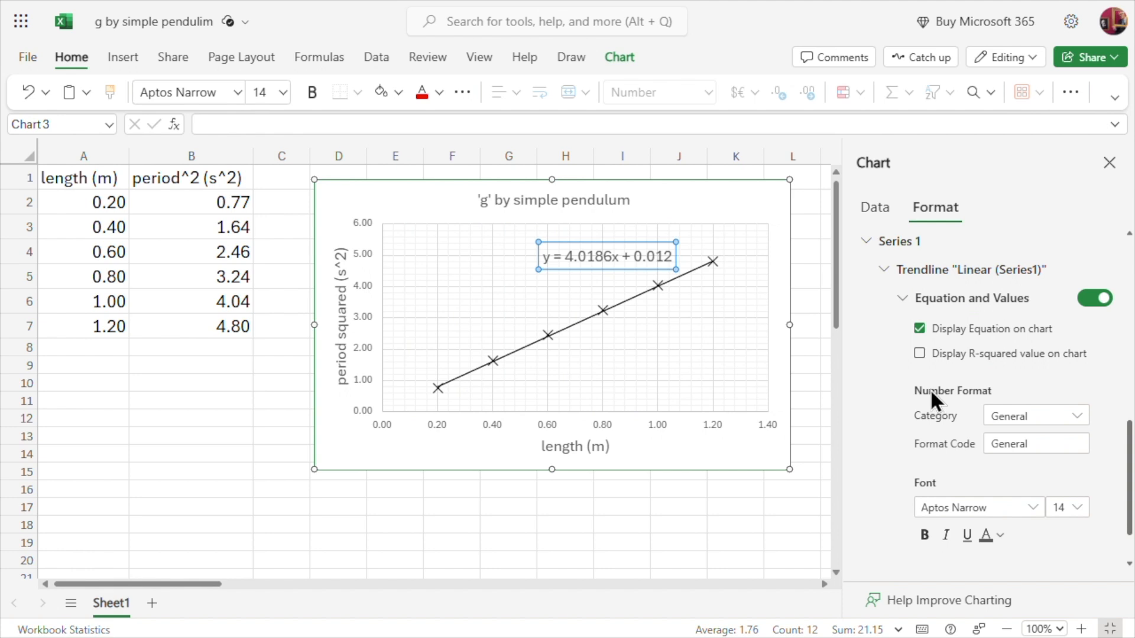
pyautogui.click(1076, 416)
pyautogui.click(909, 351)
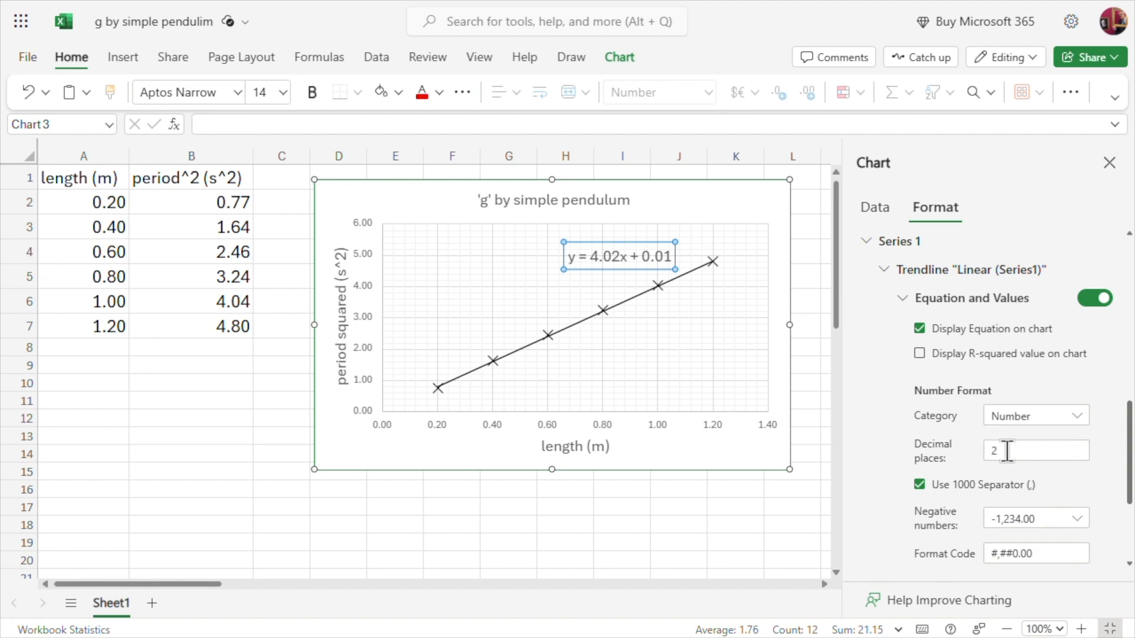
pyautogui.click(726, 453)
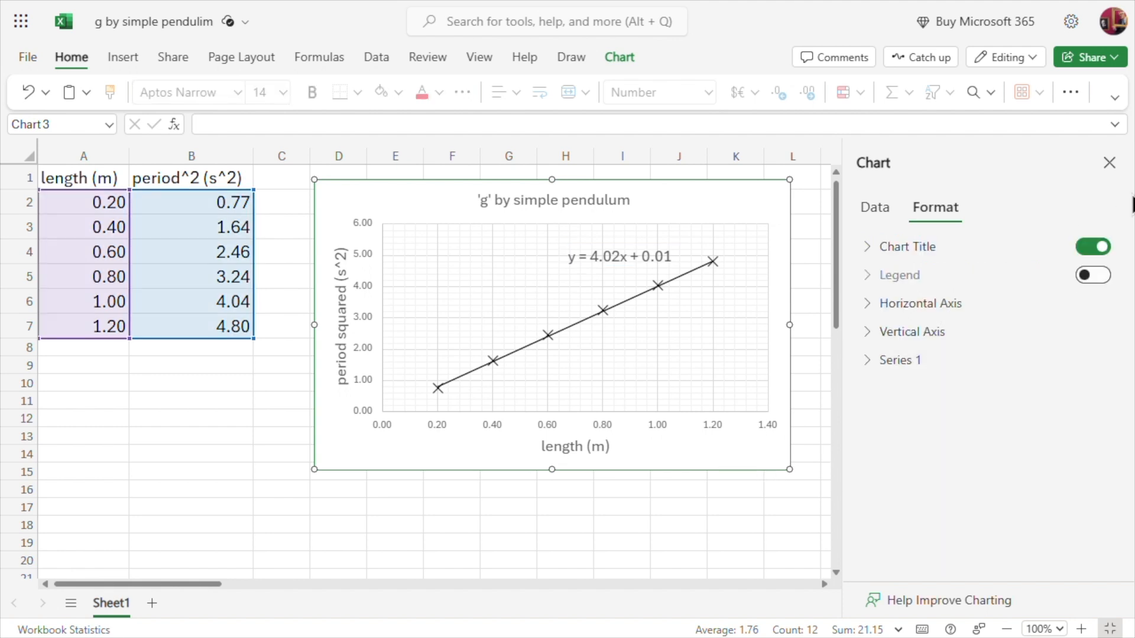
# - Close the chart formatting options and move the chart away from the data so it starts at about column G
pyautogui.click(1110, 166)
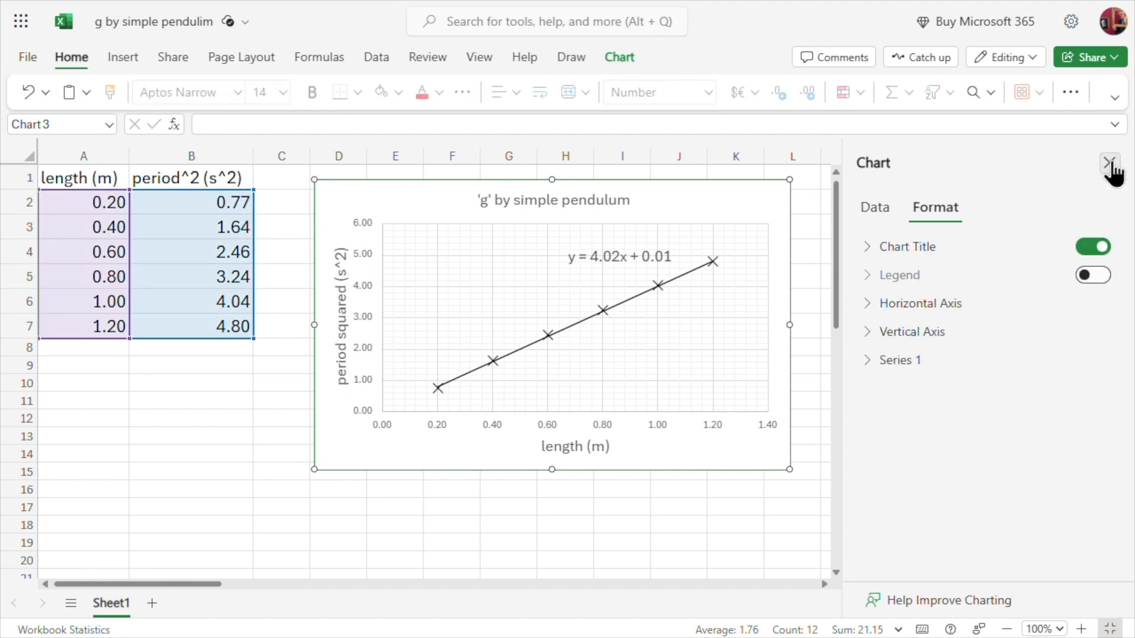
pyautogui.moveTo(719, 198); pyautogui.dragTo(1010, 200)
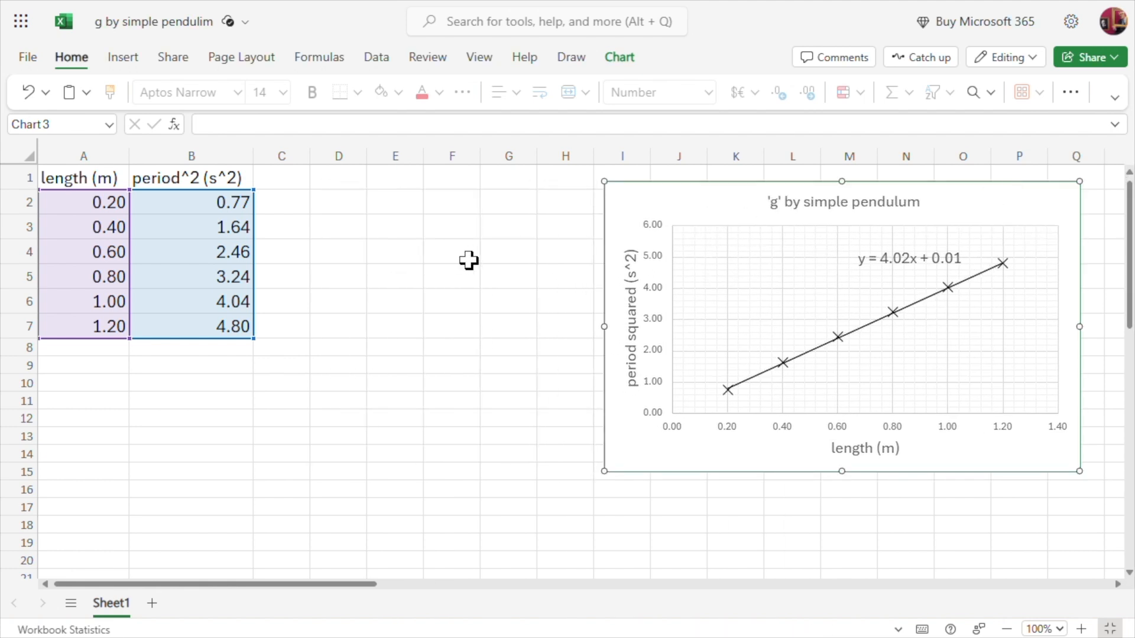
pyautogui.moveTo(686, 207); pyautogui.dragTo(606, 204)
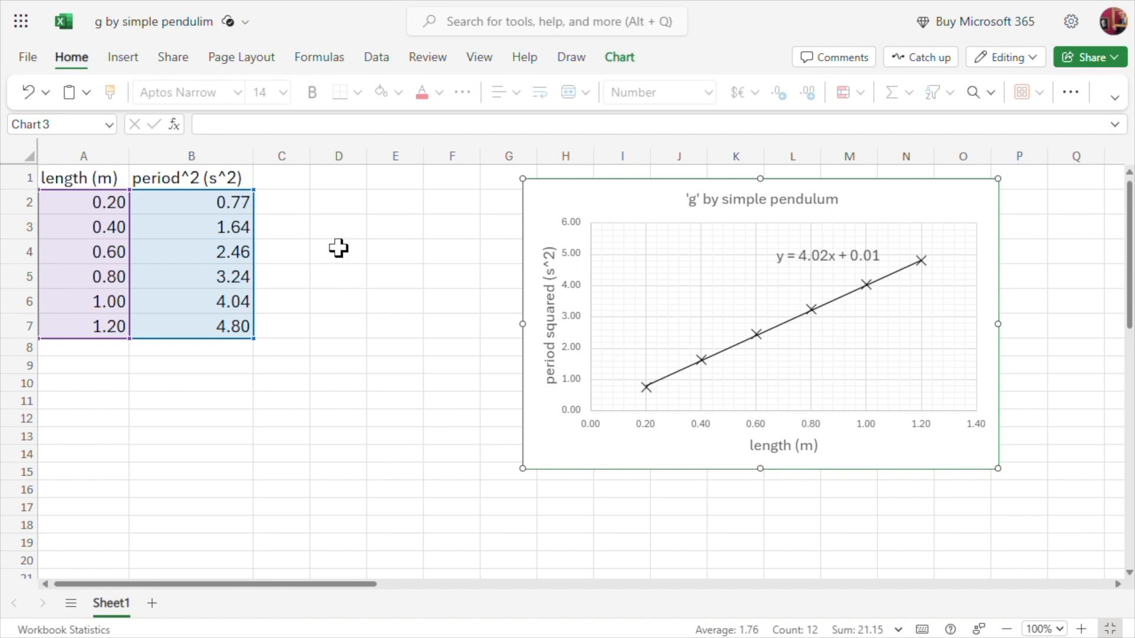
# - Select the range D4:E5, begin a LINEST formula for it and collapse the function's help description
pyautogui.moveTo(338, 249); pyautogui.dragTo(379, 248)
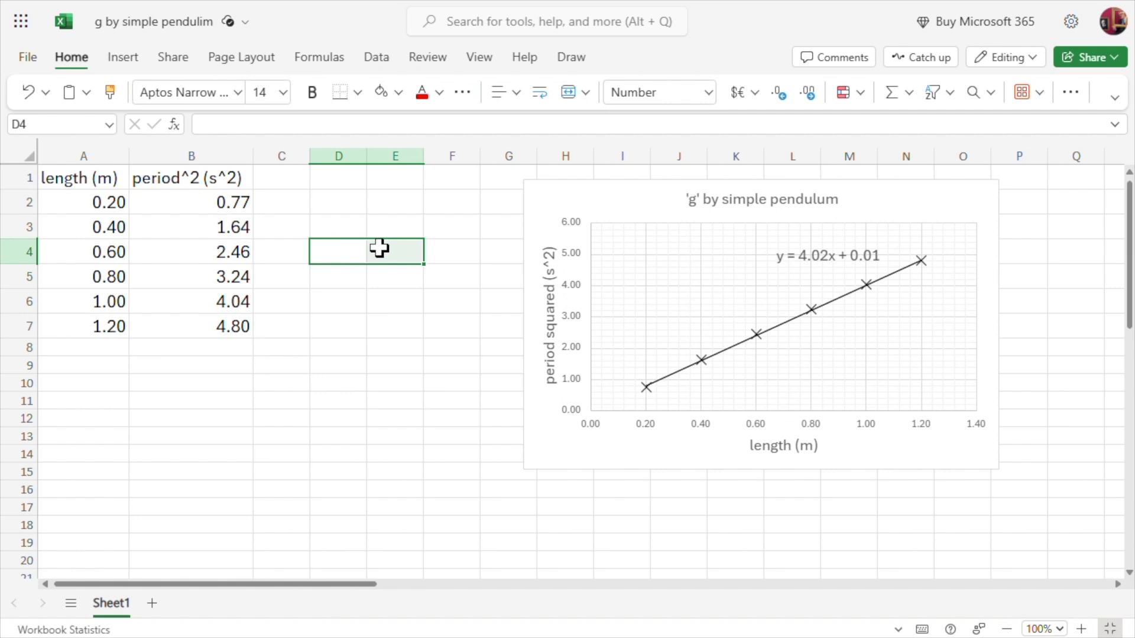
pyautogui.moveTo(379, 249); pyautogui.dragTo(395, 280)
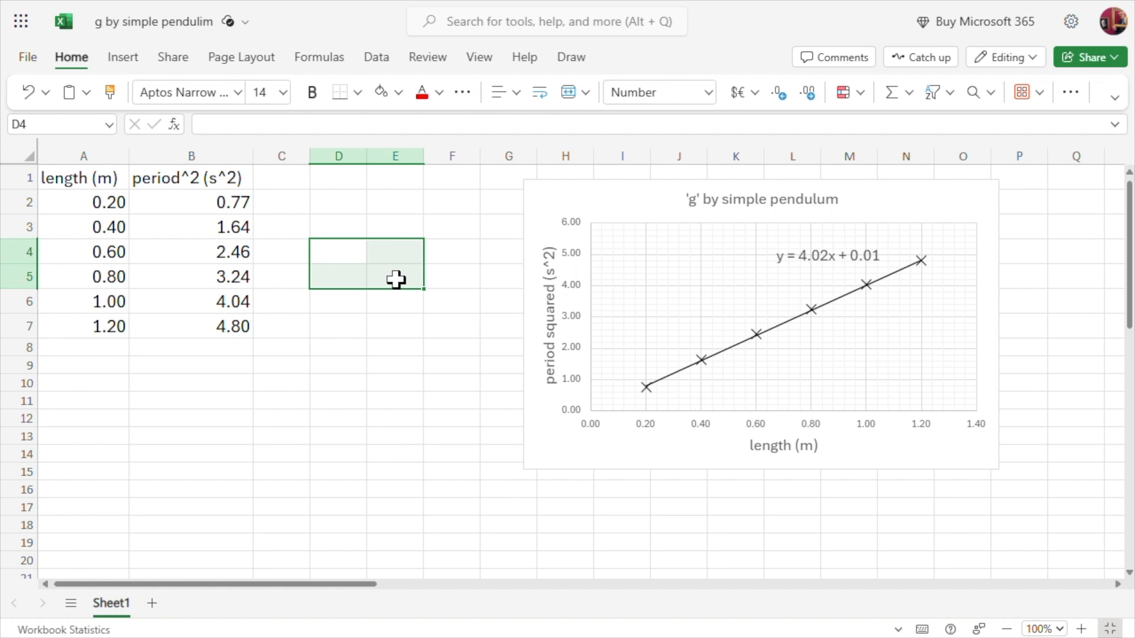
pyautogui.click(225, 125)
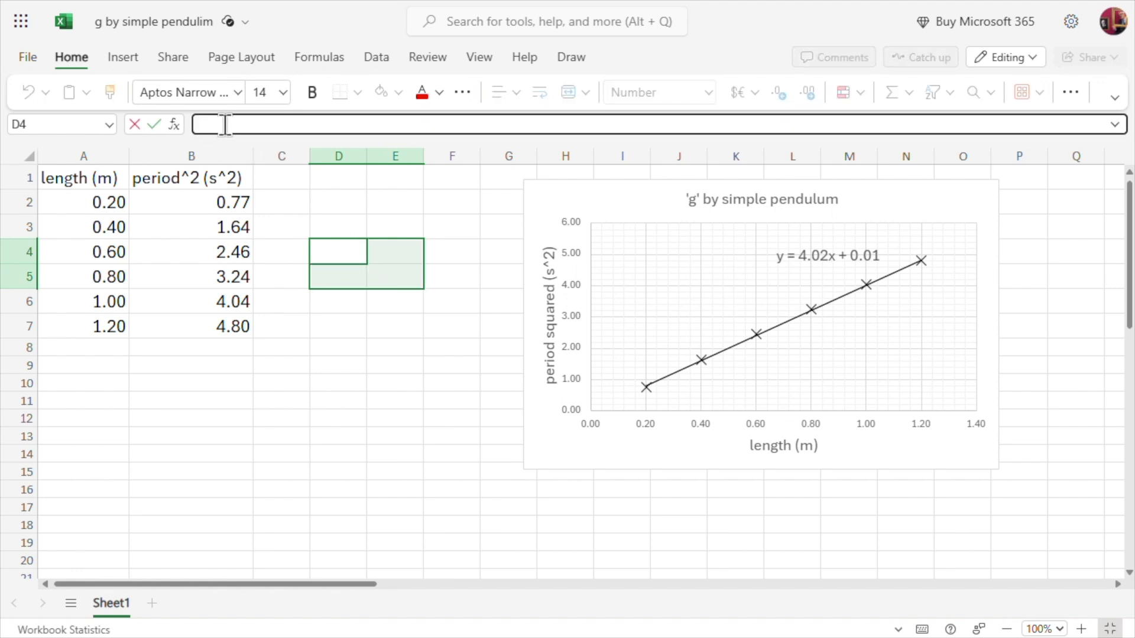
pyautogui.write('=l')
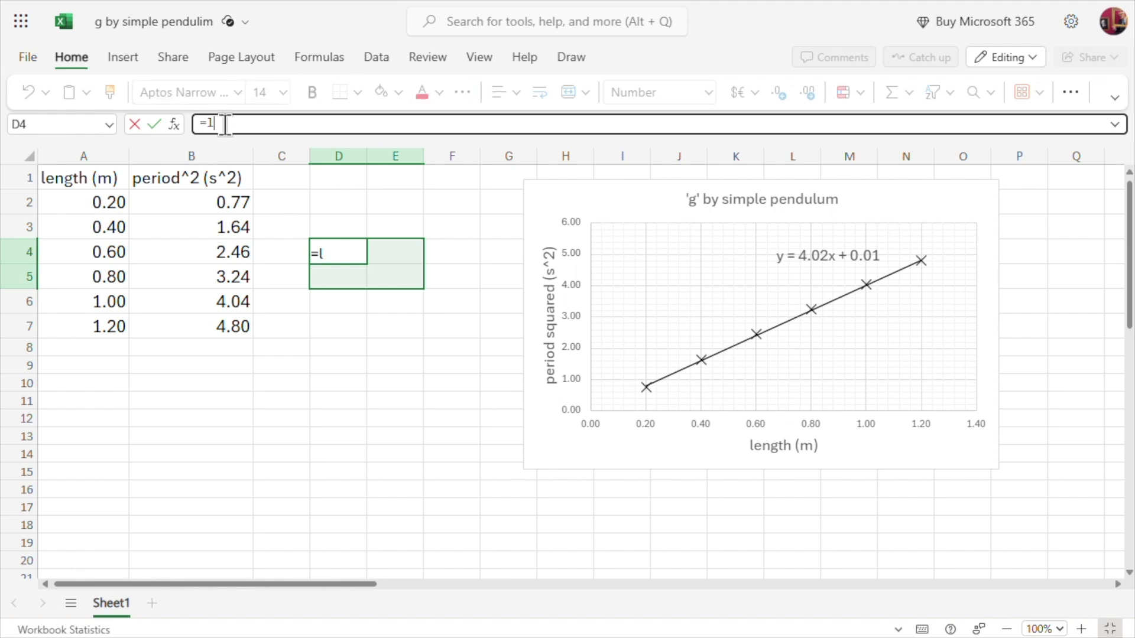
pyautogui.write('in')
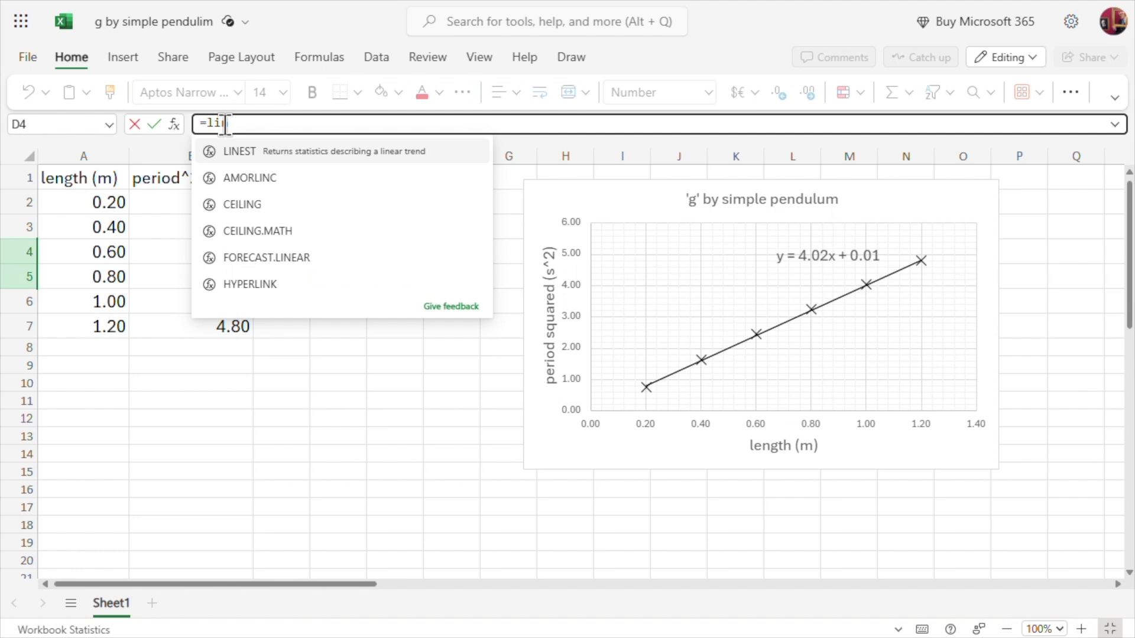
pyautogui.click(248, 155)
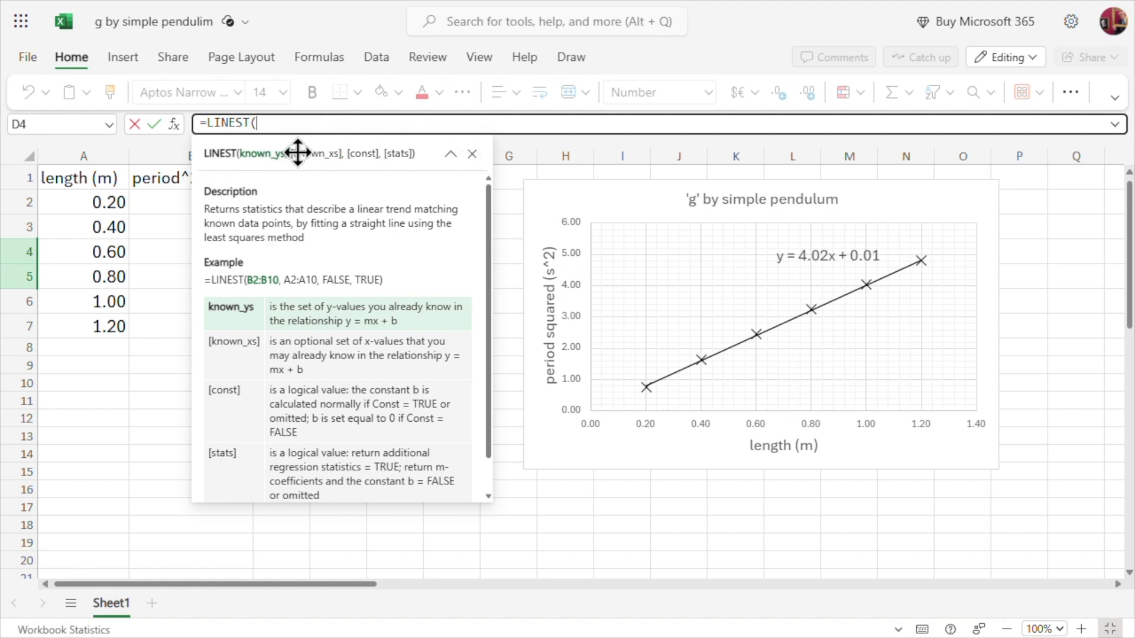
pyautogui.click(451, 154)
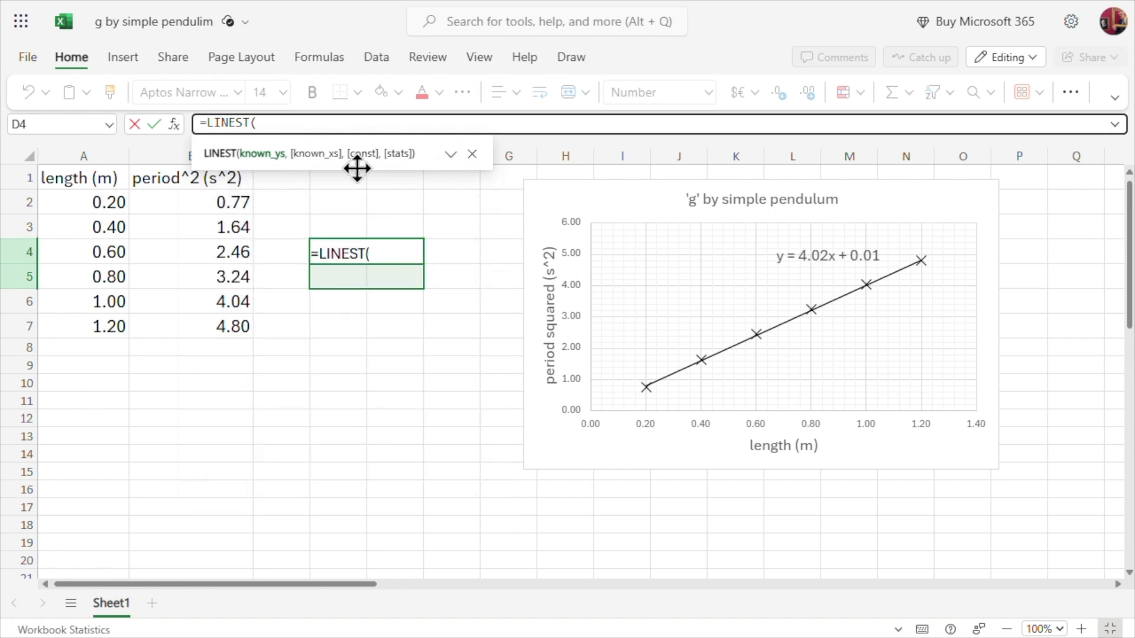
# - Supply B2:B7 as the known y values and A2:A7 as the known x values of the LINEST formula
pyautogui.click(176, 203)
pyautogui.moveTo(175, 203); pyautogui.dragTo(162, 327)
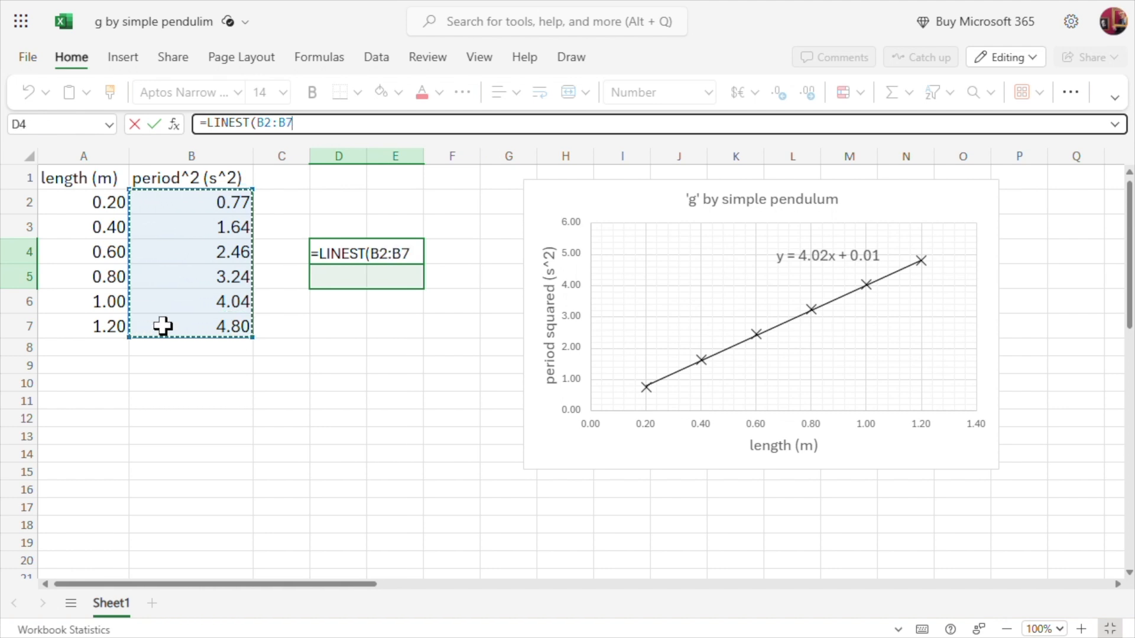
pyautogui.write(',')
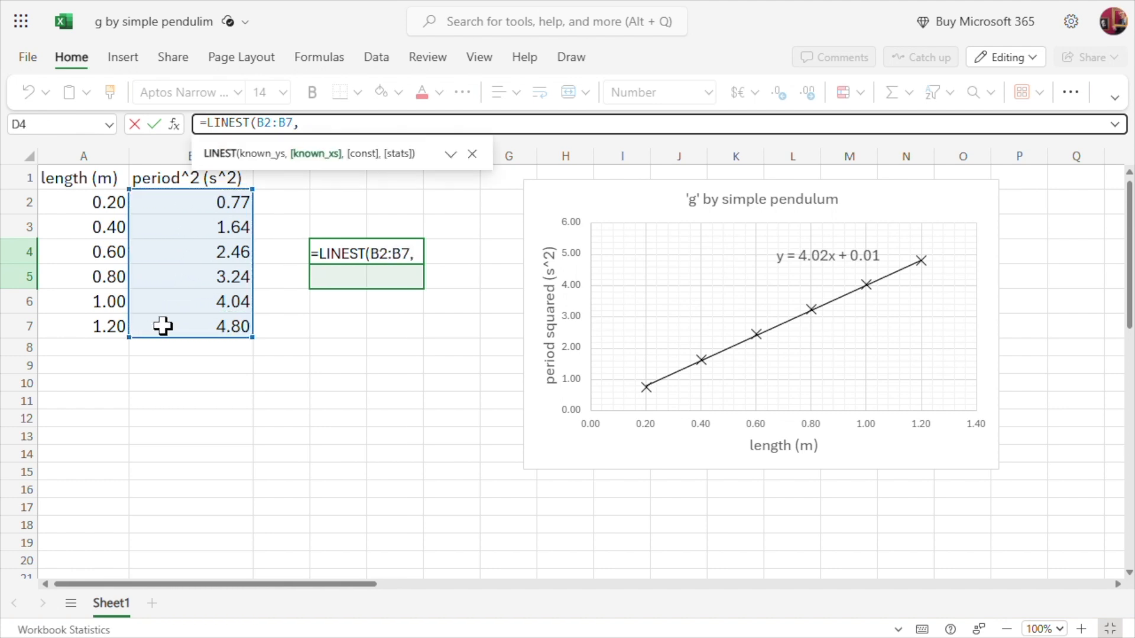
pyautogui.click(56, 202)
pyautogui.moveTo(56, 202); pyautogui.dragTo(61, 320)
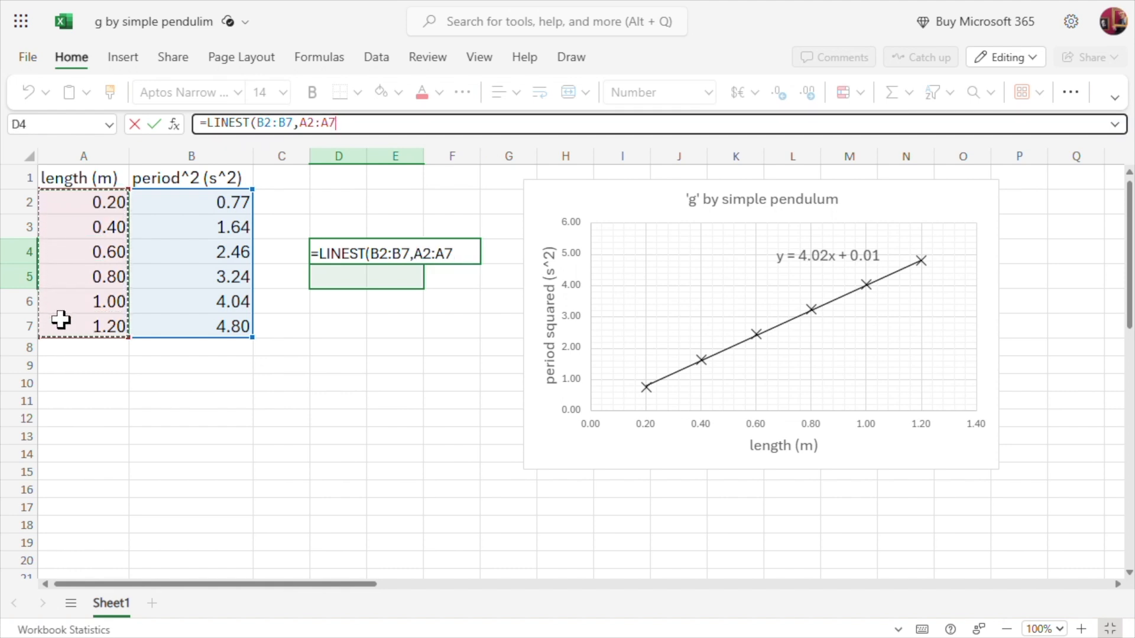
pyautogui.write(',')
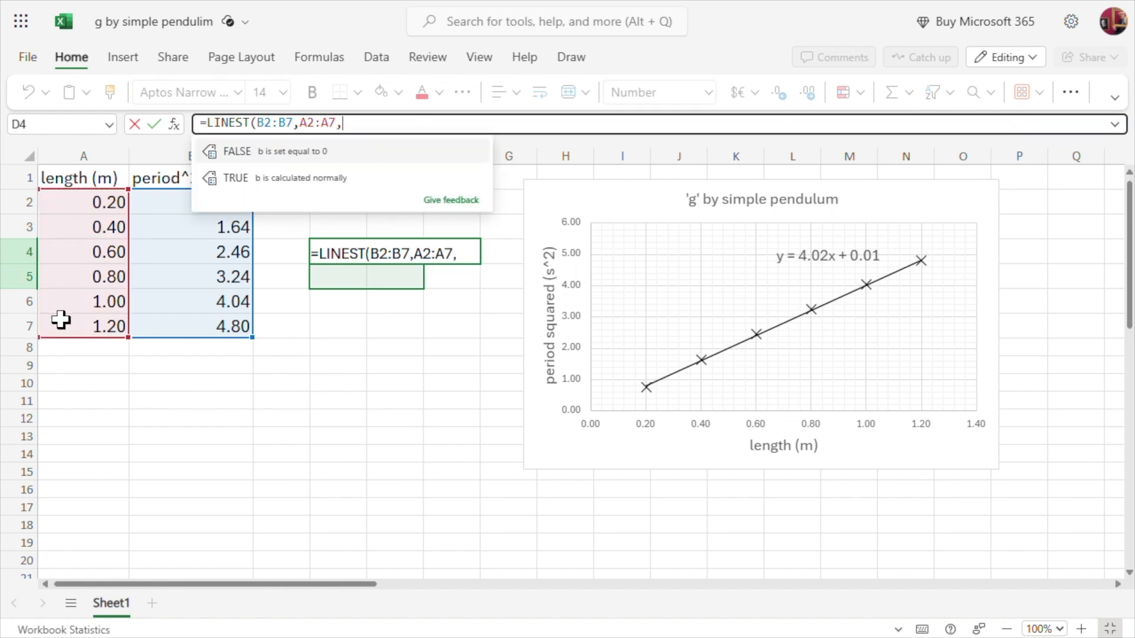
# - Set both the const and stats arguments of the LINEST formula to TRUE, close the bracket and commit the formula
pyautogui.click(281, 176)
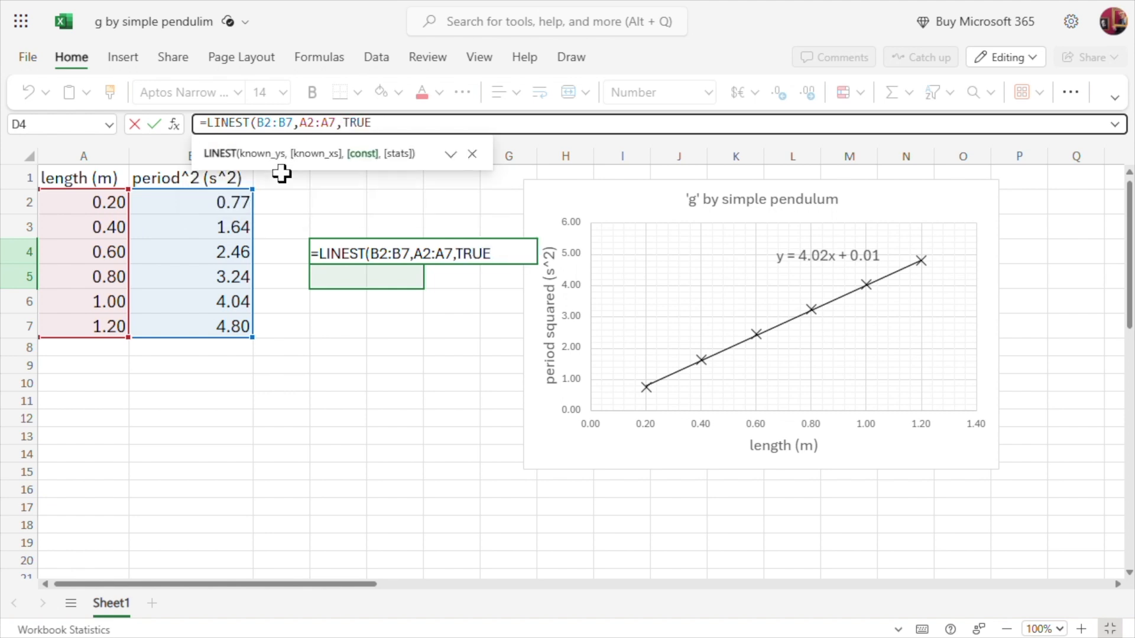
pyautogui.write(',')
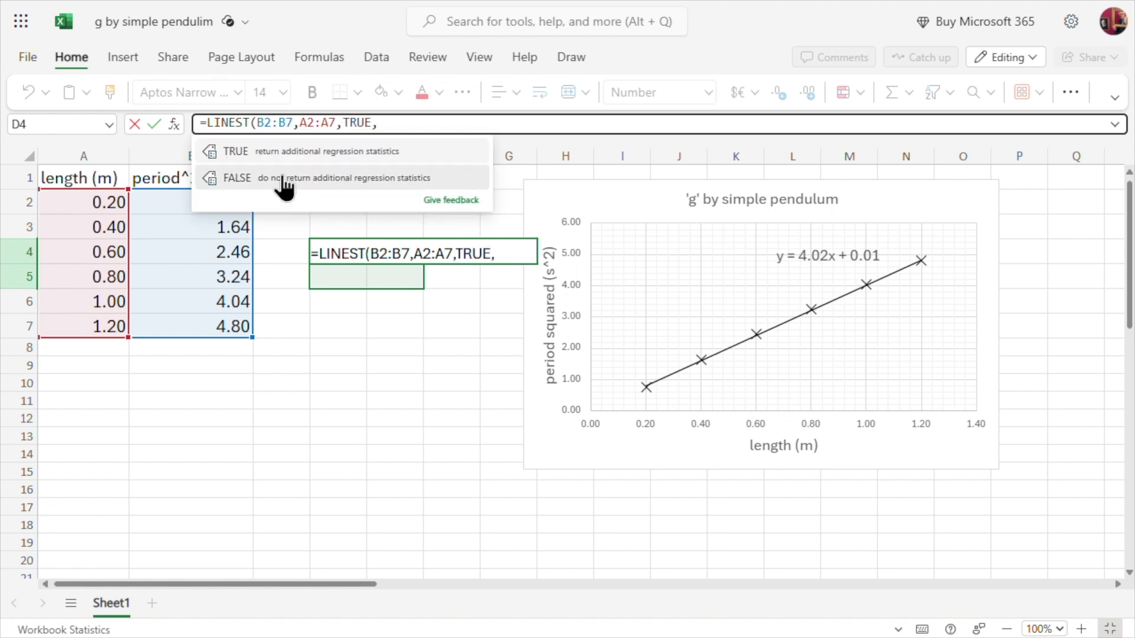
pyautogui.click(253, 155)
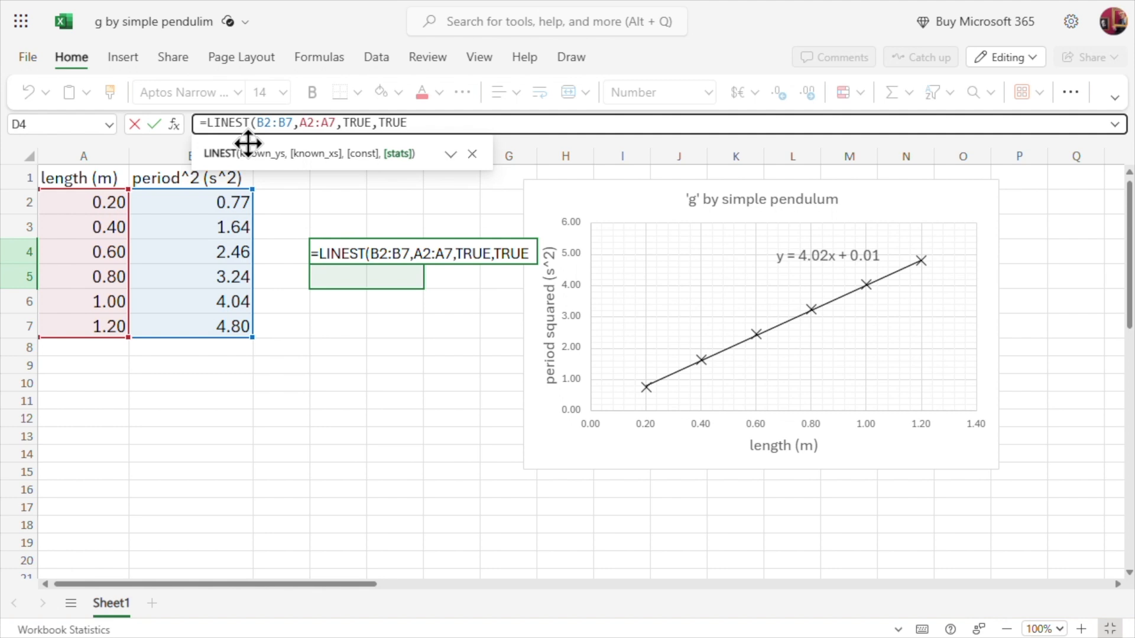
pyautogui.write(')')
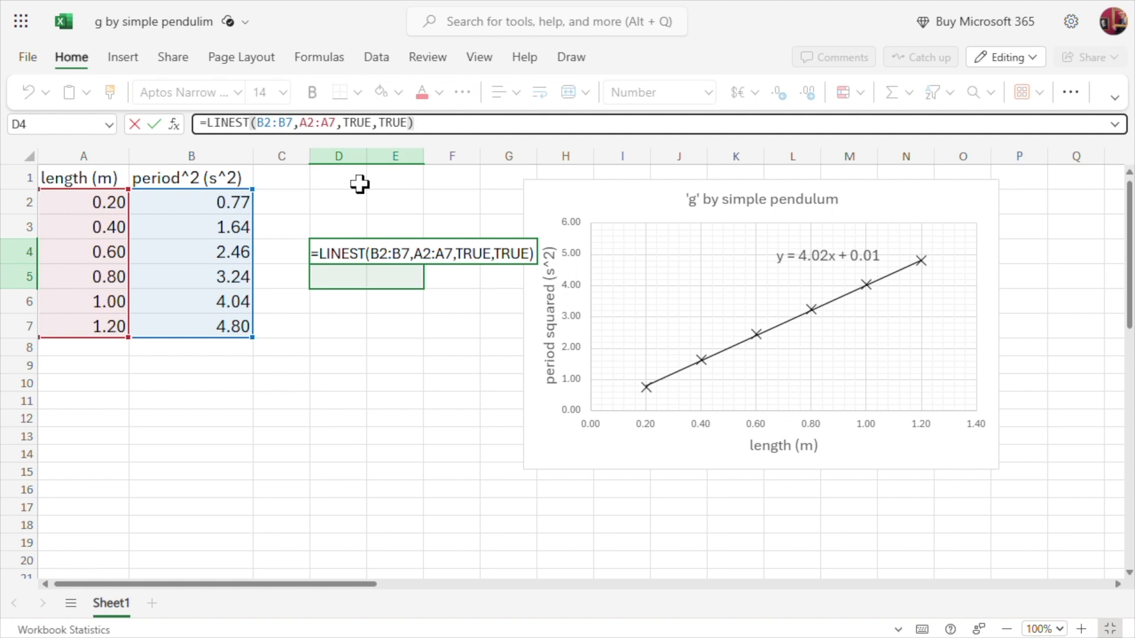
pyautogui.click(342, 204)
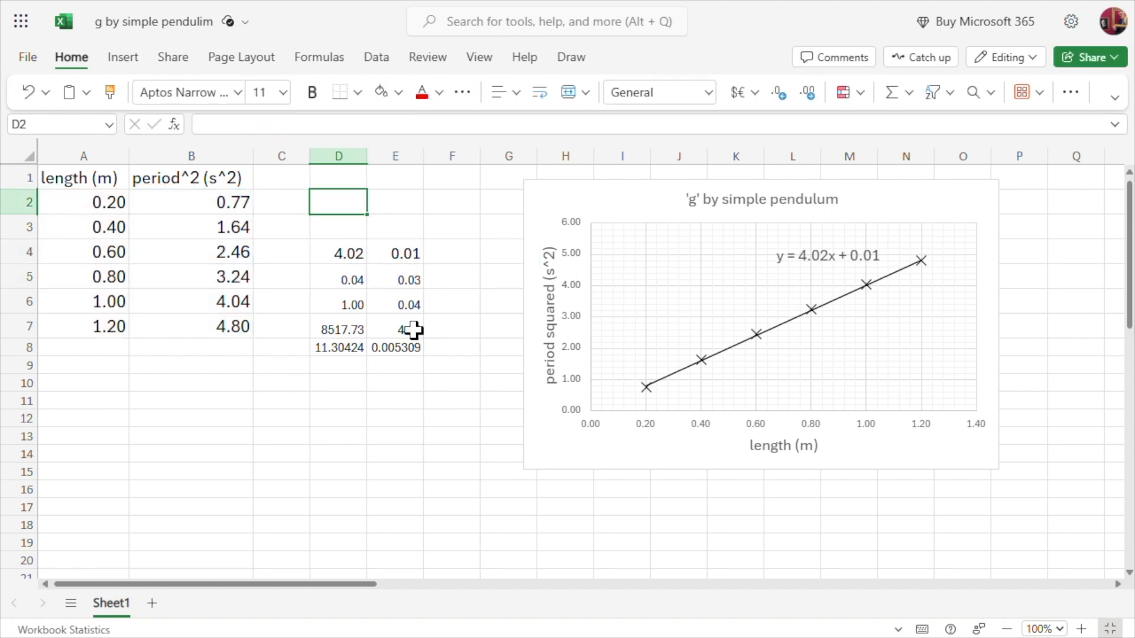
# - Format the LINEST results in D4:E5 with font size 14 and a yellow fill
pyautogui.moveTo(325, 253); pyautogui.dragTo(392, 272)
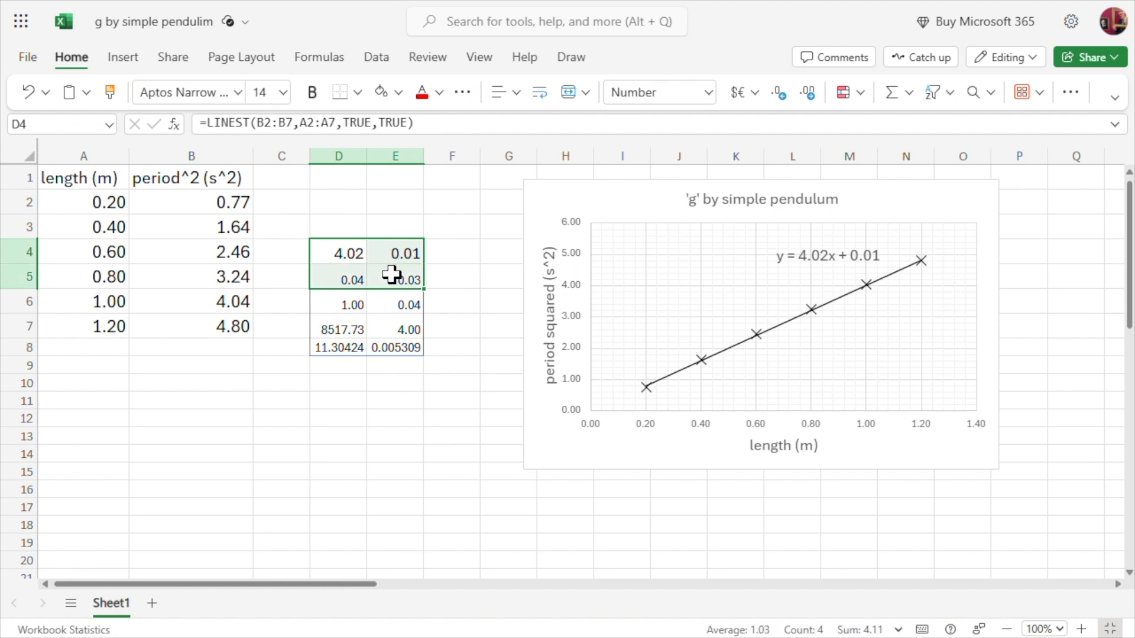
pyautogui.click(284, 95)
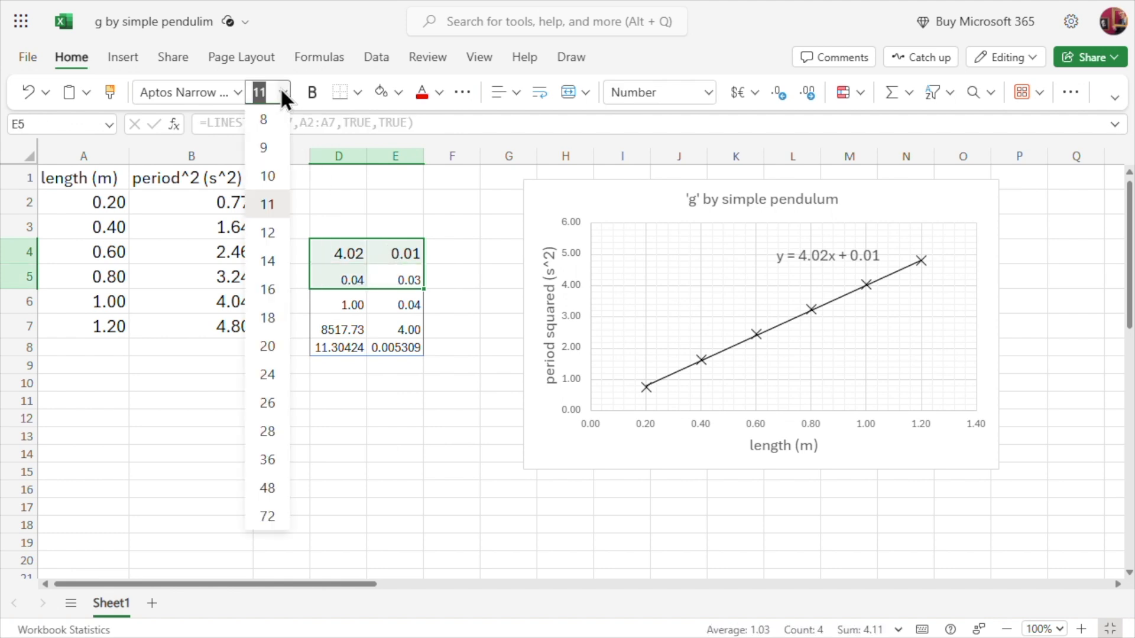
pyautogui.click(274, 249)
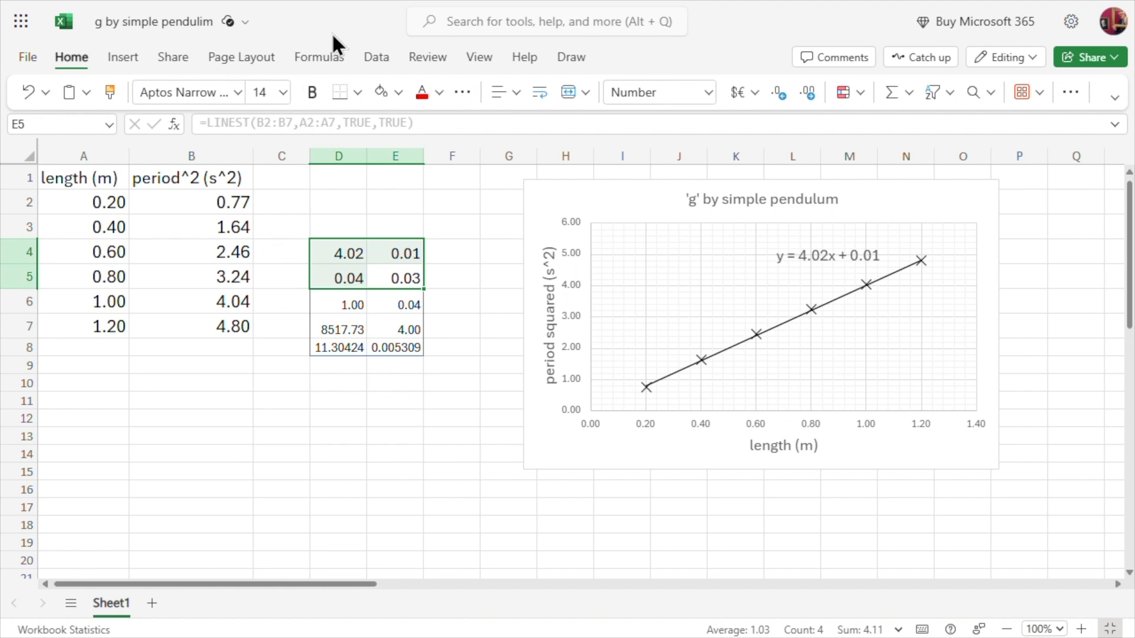
pyautogui.click(400, 93)
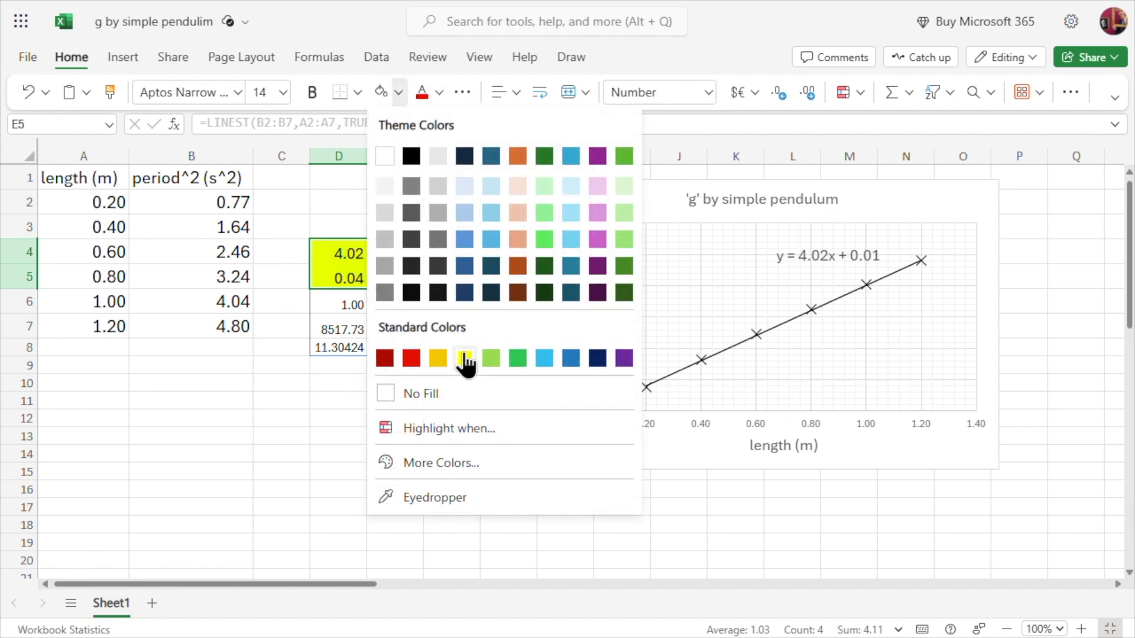
pyautogui.click(465, 358)
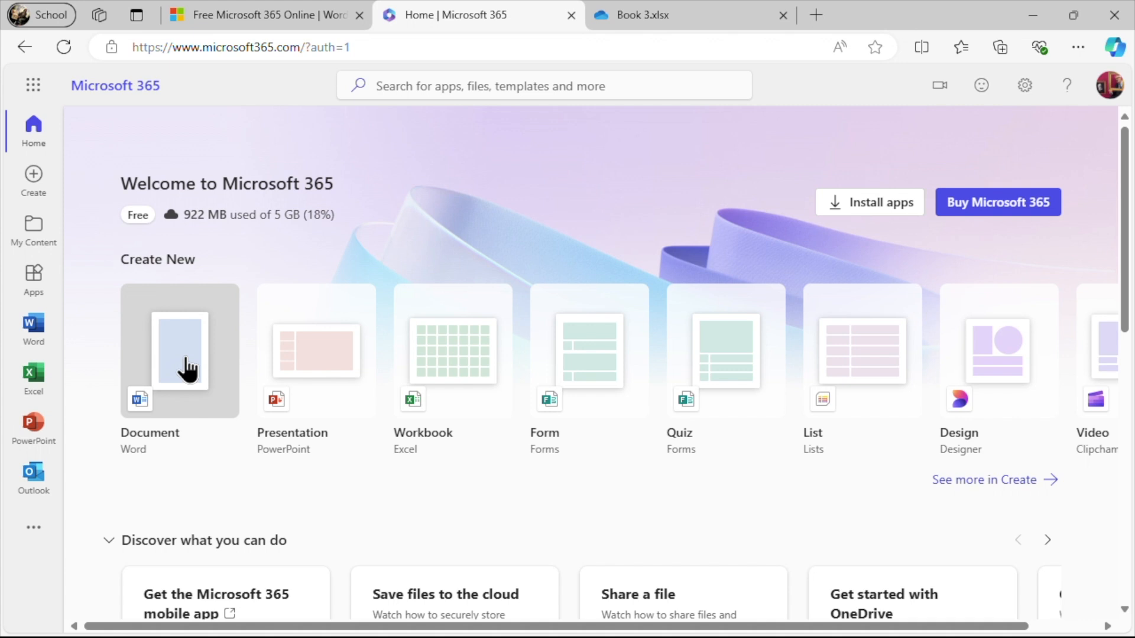
# - Create a new blank Word document from the Microsoft 365 home page and enter the heading "Results"
pyautogui.click(188, 369)
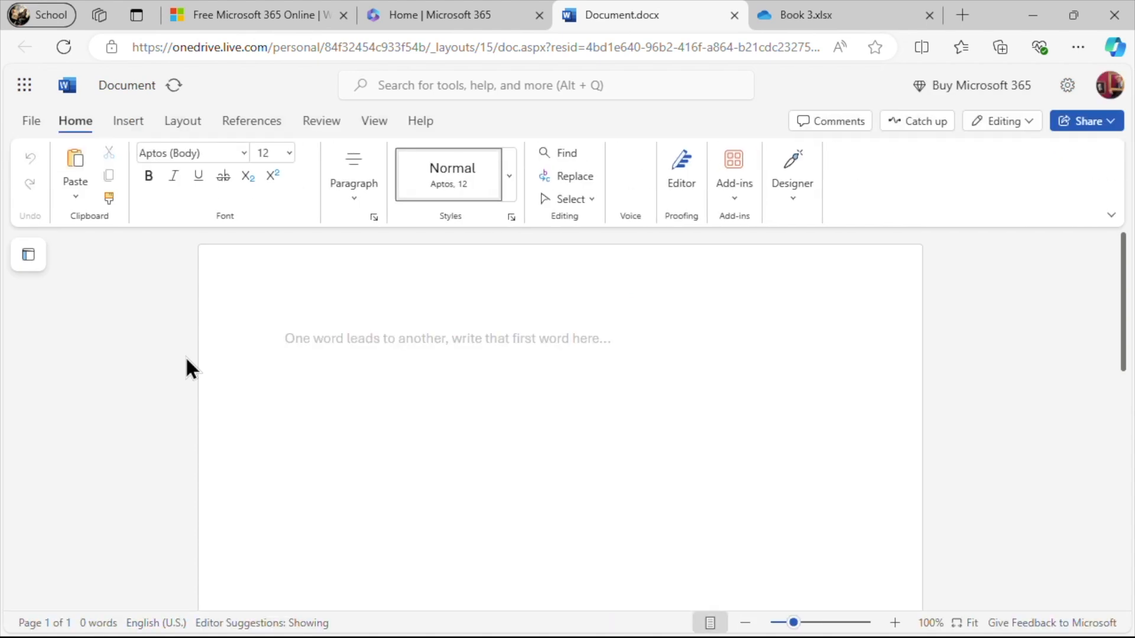
pyautogui.write('Resul')
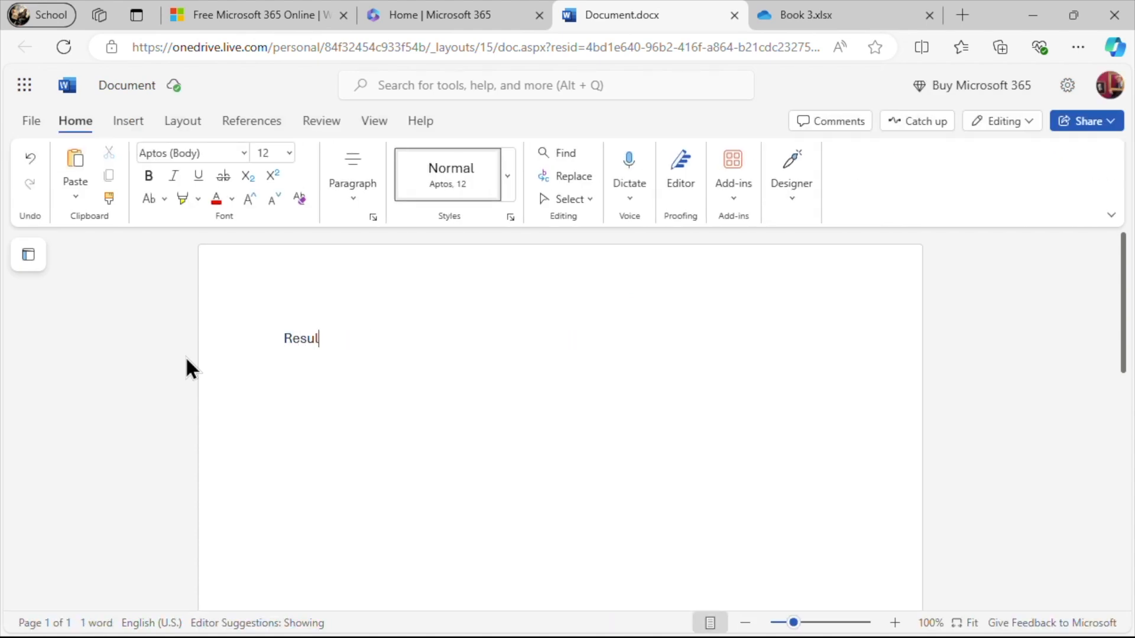
pyautogui.write('ts')
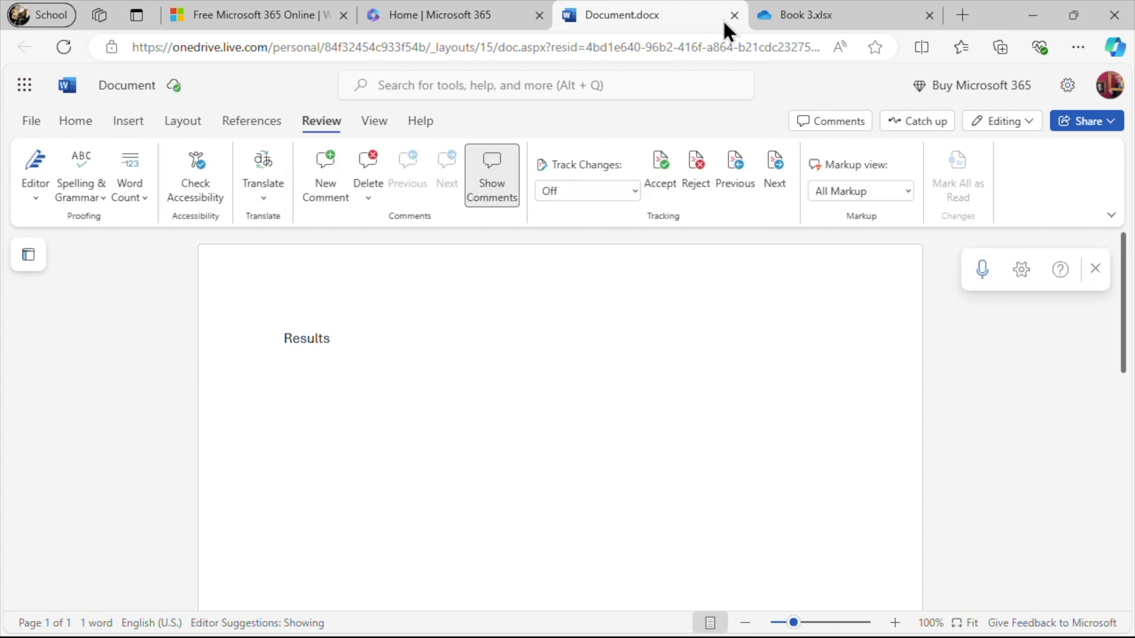
# - Copy the length and period squared data in A1:B7 from the Book 3 workbook into the Word document below "Results"
pyautogui.click(766, 23)
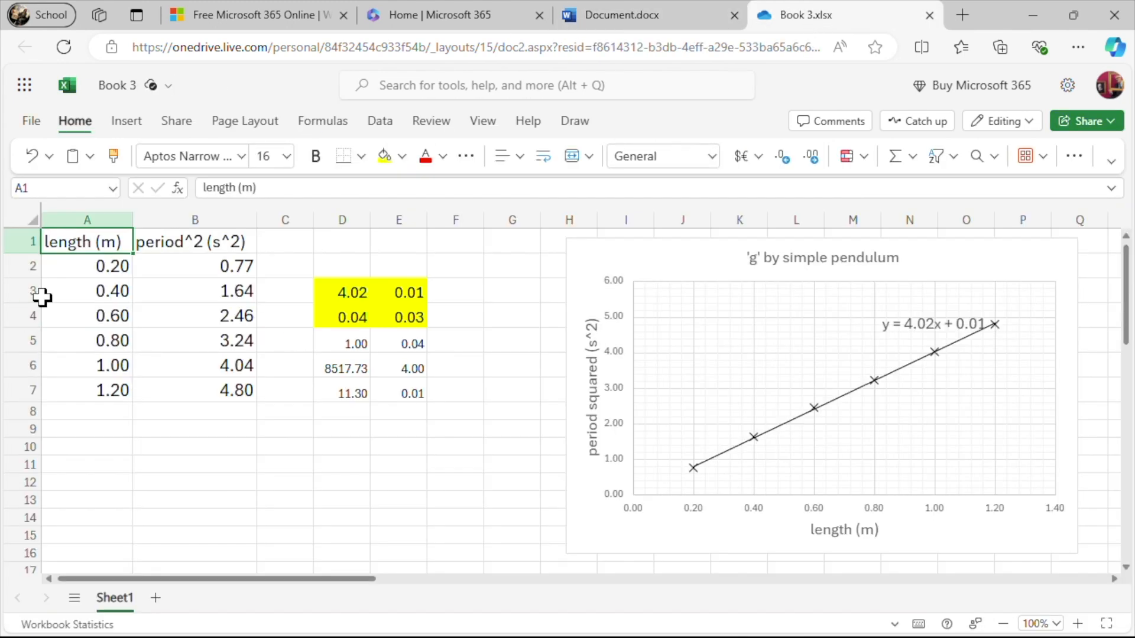
pyautogui.moveTo(79, 243); pyautogui.dragTo(182, 390)
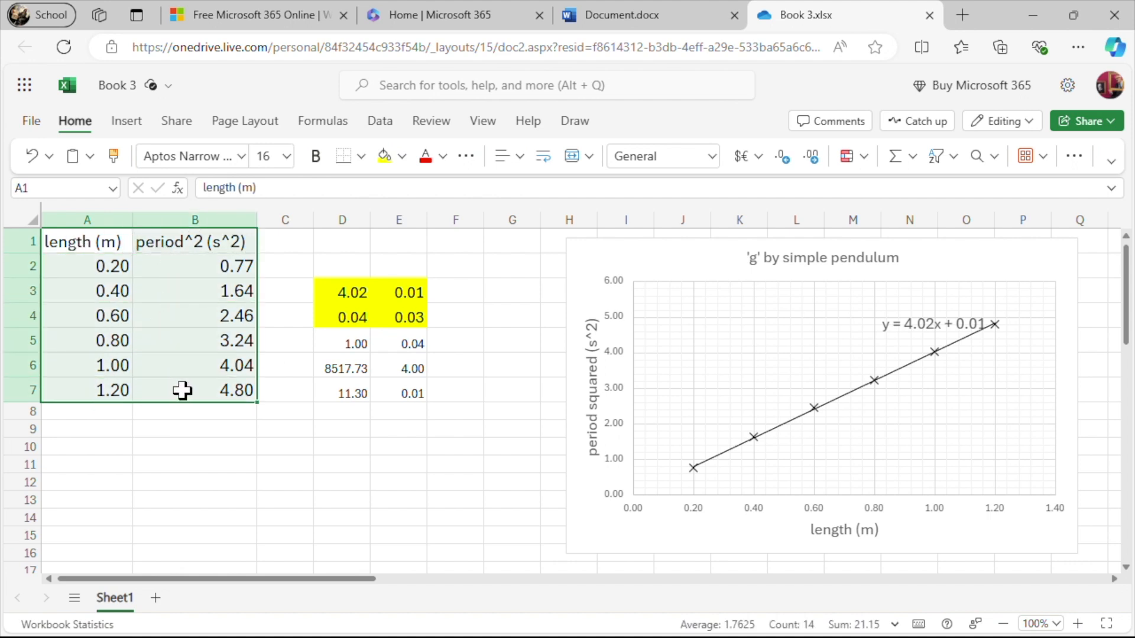
pyautogui.hotkey('ctrl', 'c')
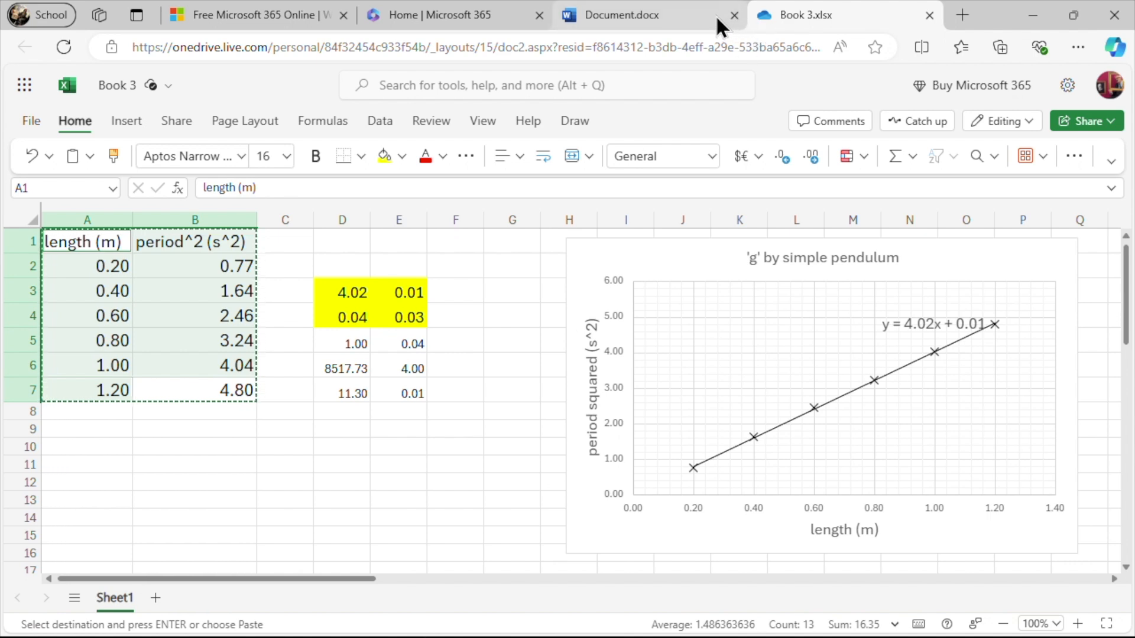
pyautogui.click(698, 15)
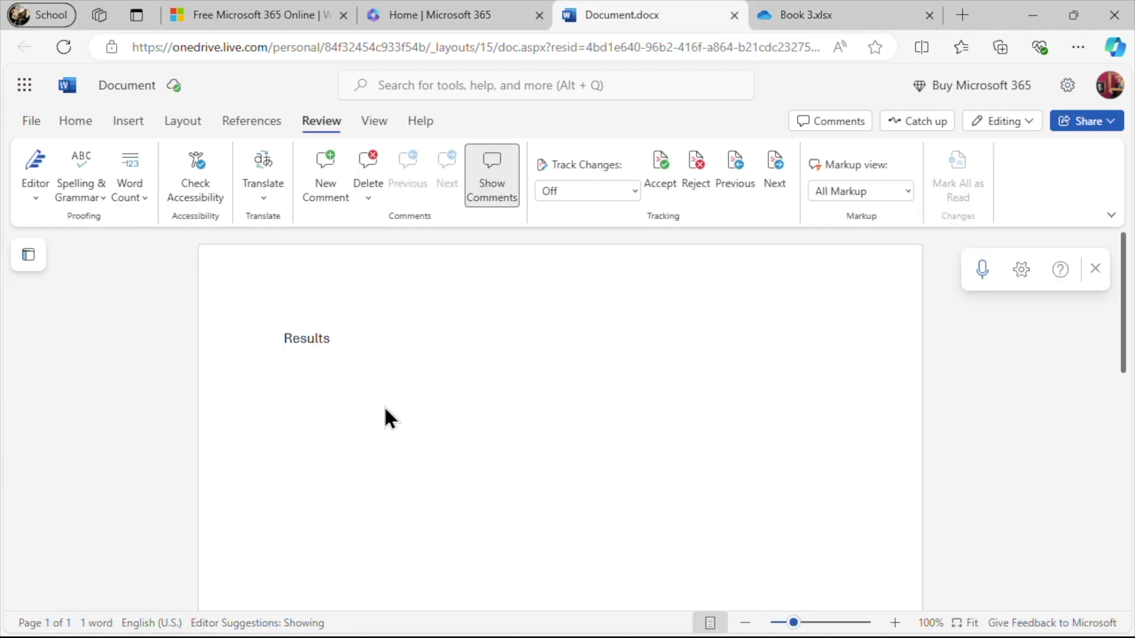
pyautogui.hotkey('ctrl', 'v')
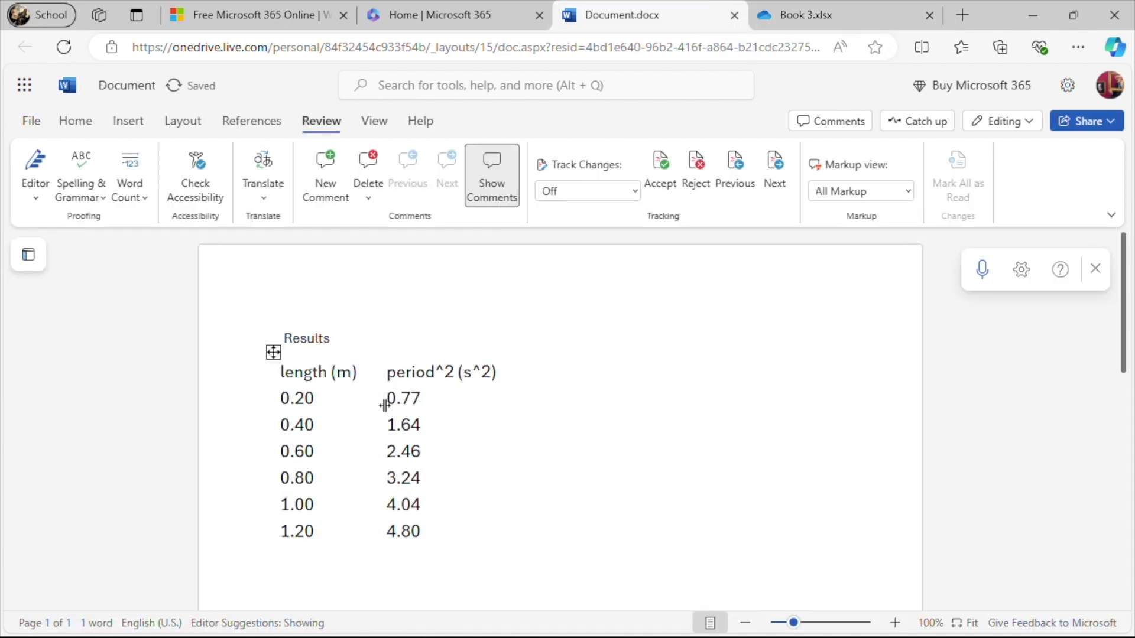
# - Apply the black full-grid table style to the pasted length and period squared table
pyautogui.click(283, 372)
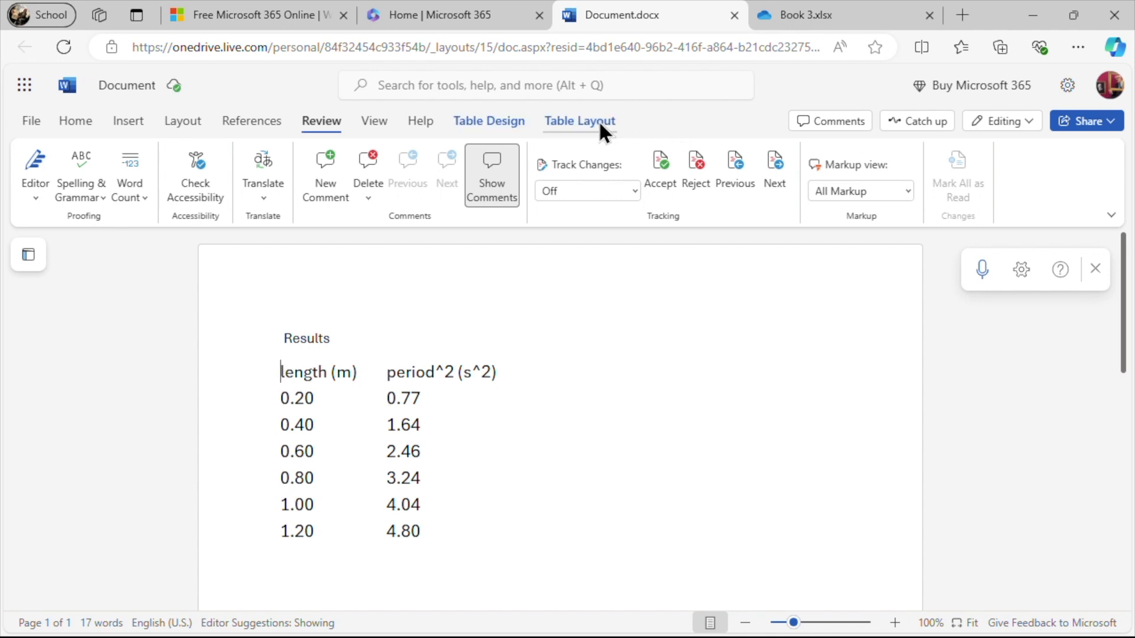
pyautogui.click(506, 122)
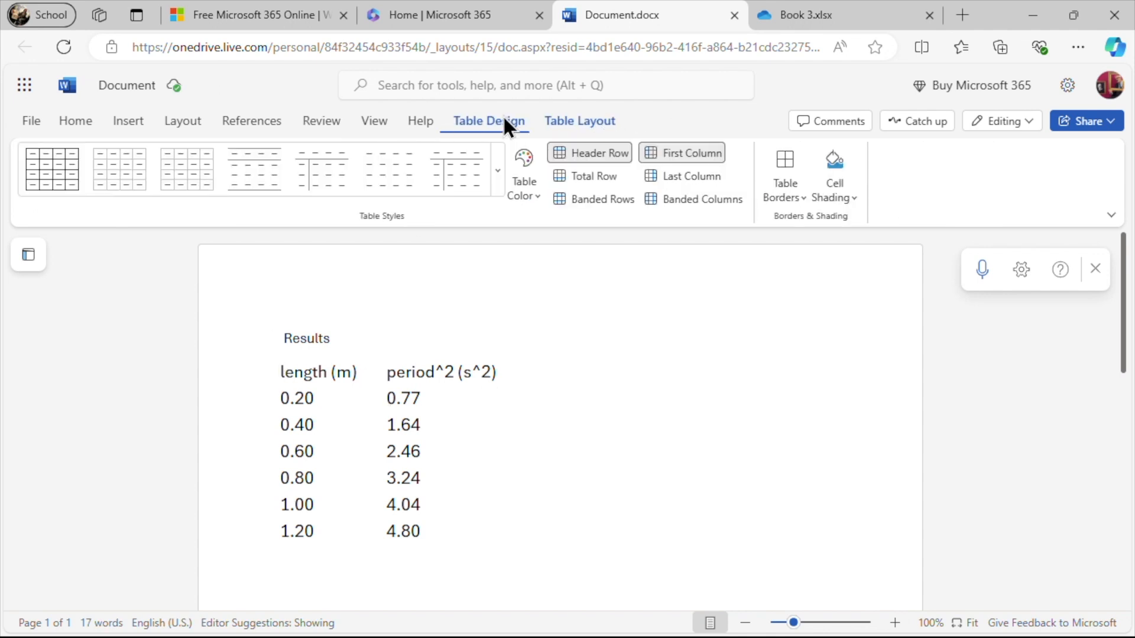
pyautogui.click(57, 166)
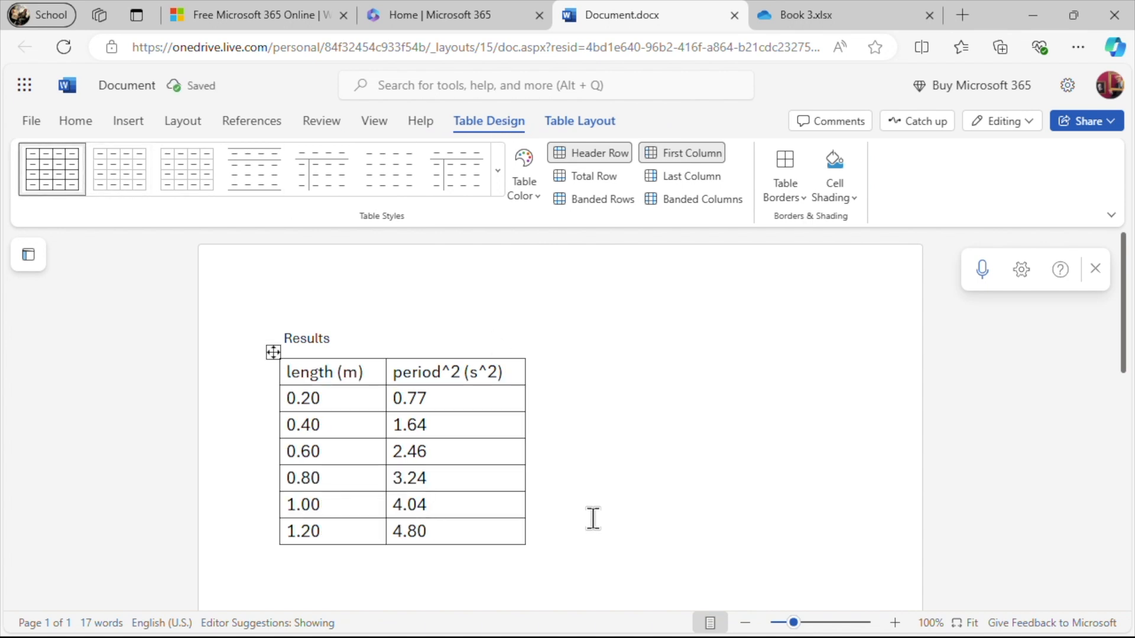
# - Add the line "Linest data:" below the results table and start a new line beneath it
pyautogui.click(515, 570)
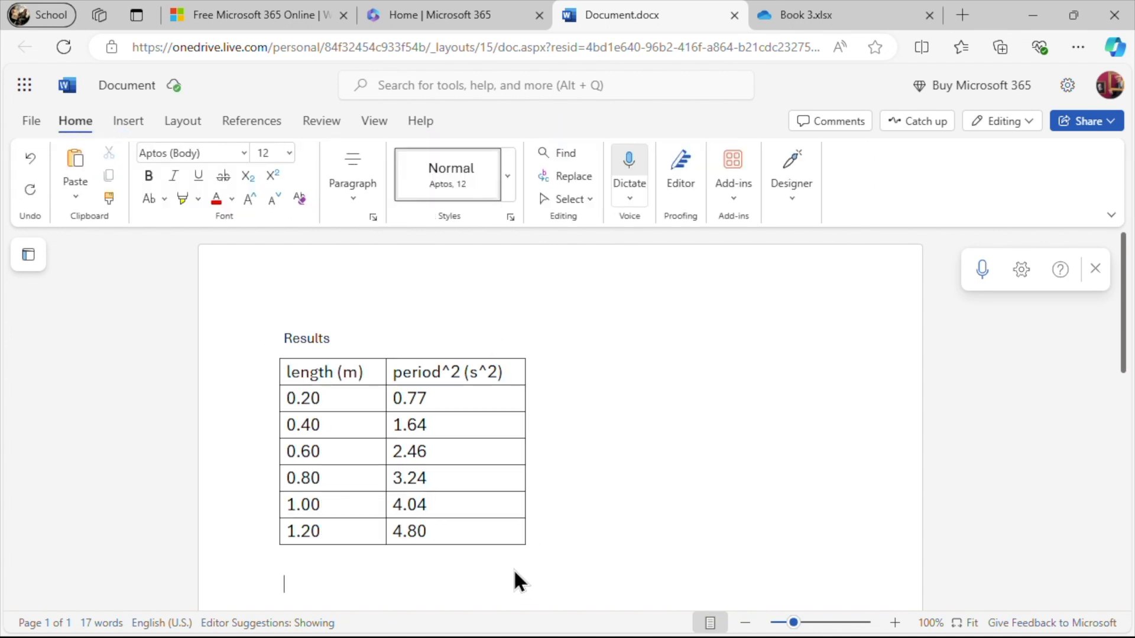
pyautogui.write('Li')
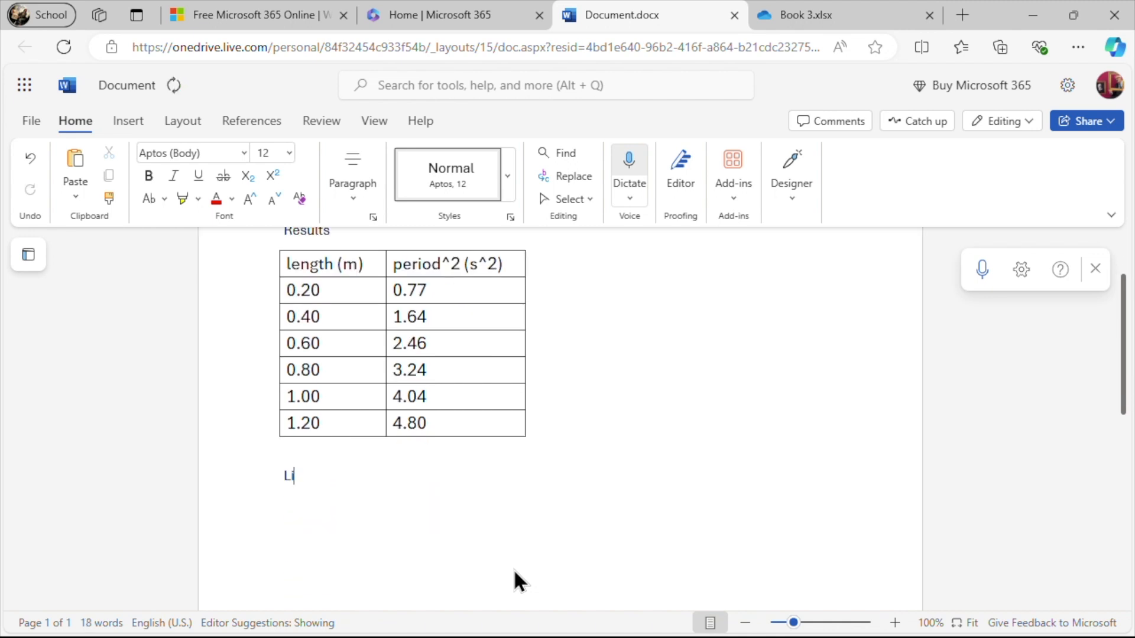
pyautogui.write('nest data:')
pyautogui.press('Return')
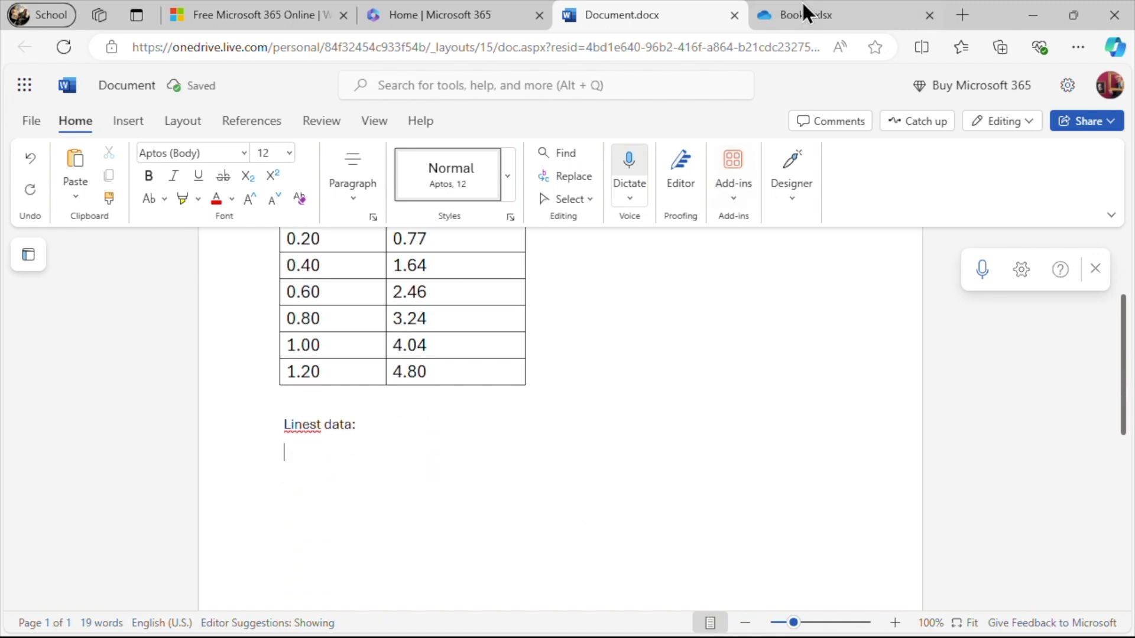
# - Copy the yellow LINEST values in D3:E4 from the Book 3 workbook into the Word document below "Linest data:"
pyautogui.click(819, 16)
pyautogui.moveTo(342, 293); pyautogui.dragTo(402, 318)
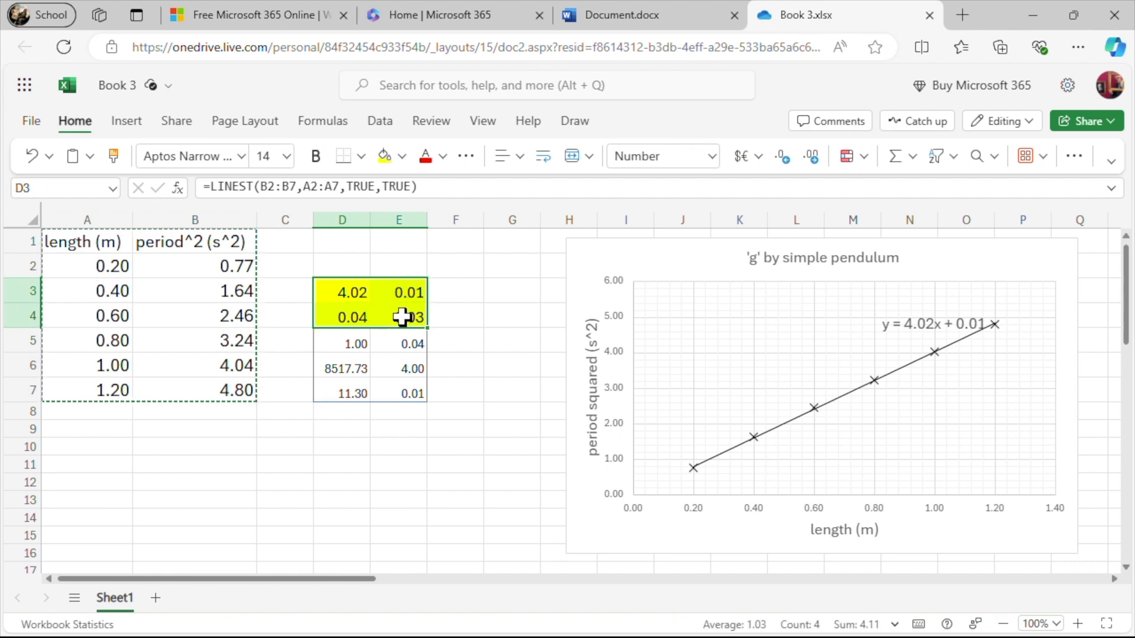
pyautogui.hotkey('ctrl', 'c')
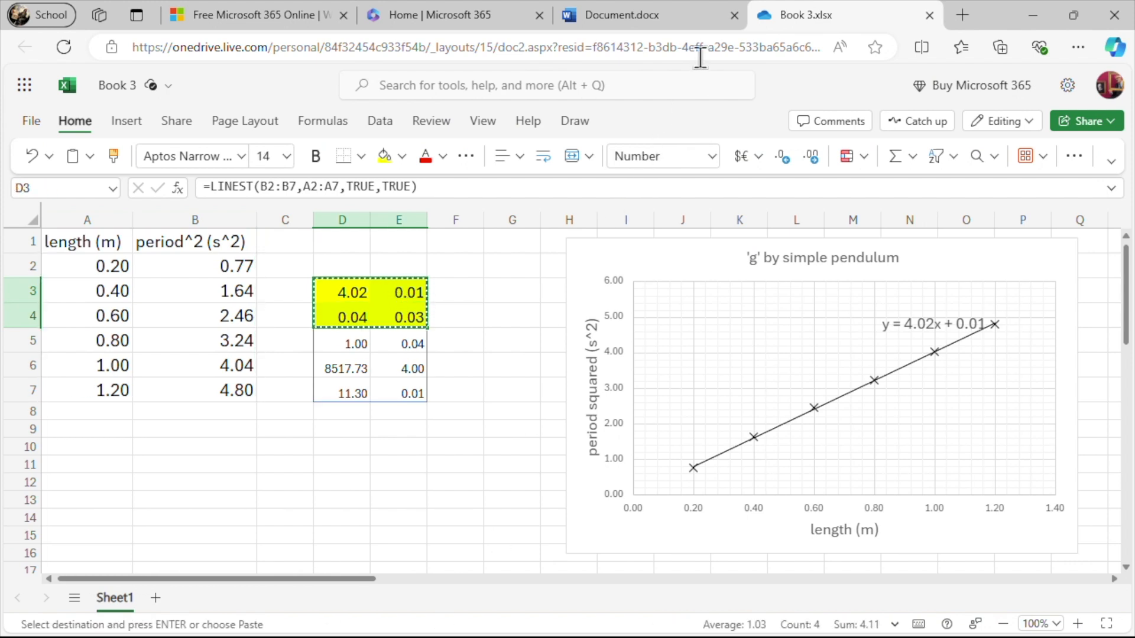
pyautogui.click(704, 13)
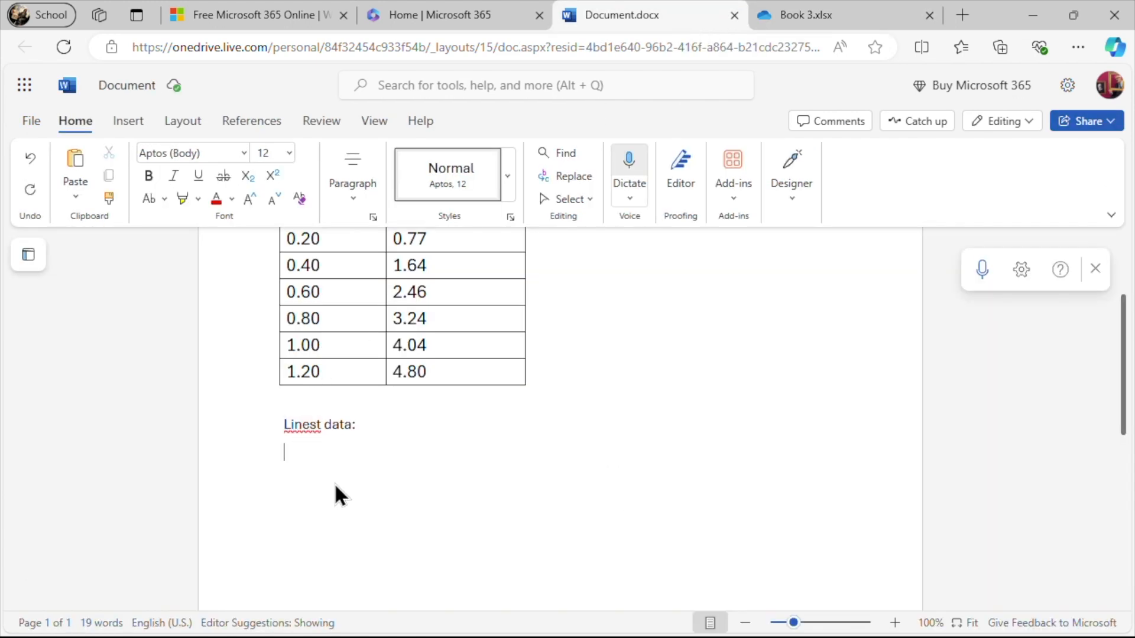
pyautogui.hotkey('ctrl', 'v')
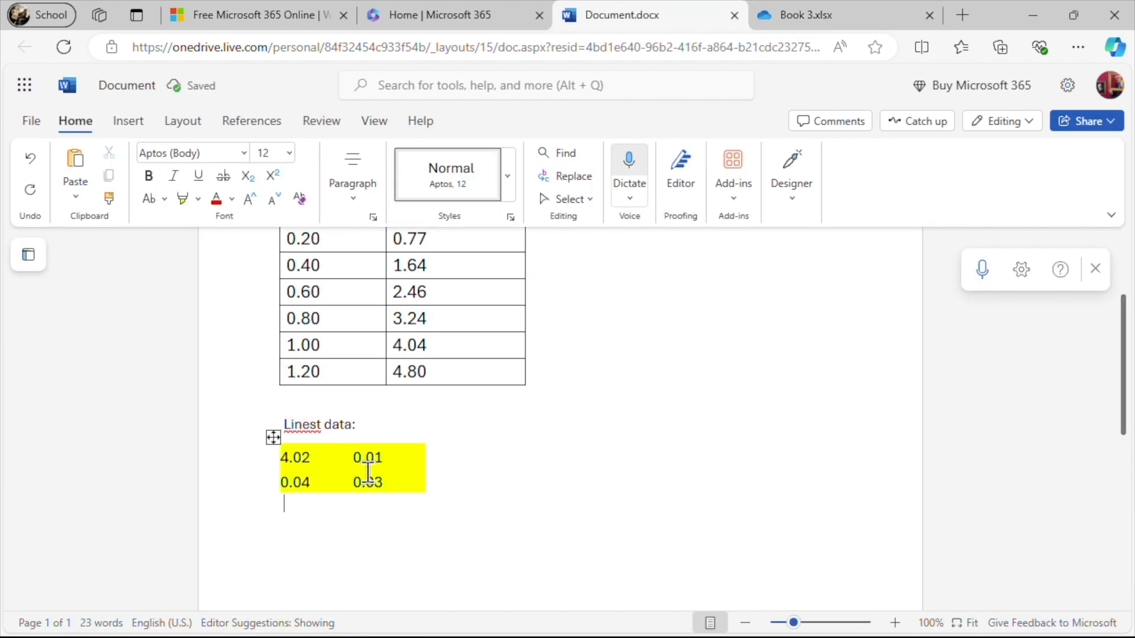
# - Apply the black full-grid table style to the pasted LINEST table and deselect the table
pyautogui.click(273, 439)
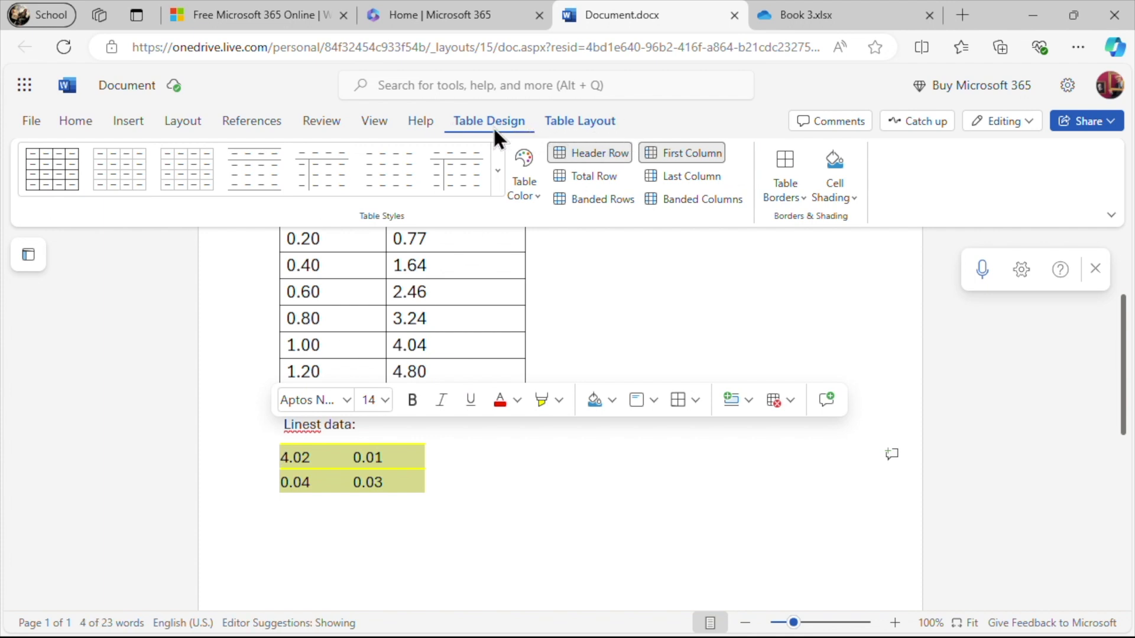
pyautogui.click(45, 159)
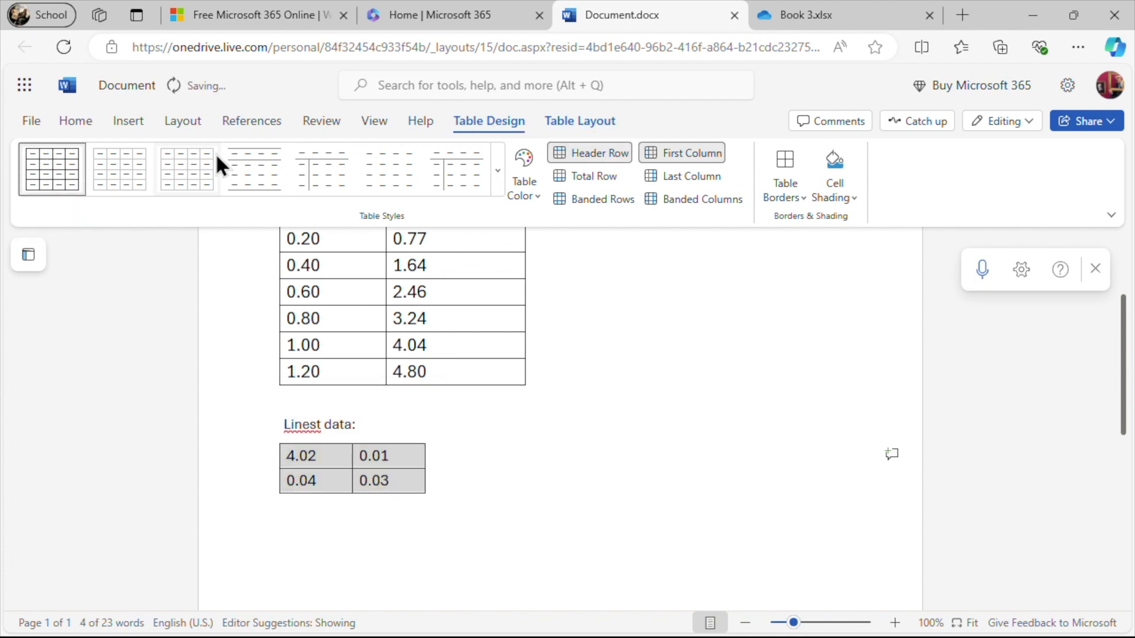
pyautogui.click(467, 488)
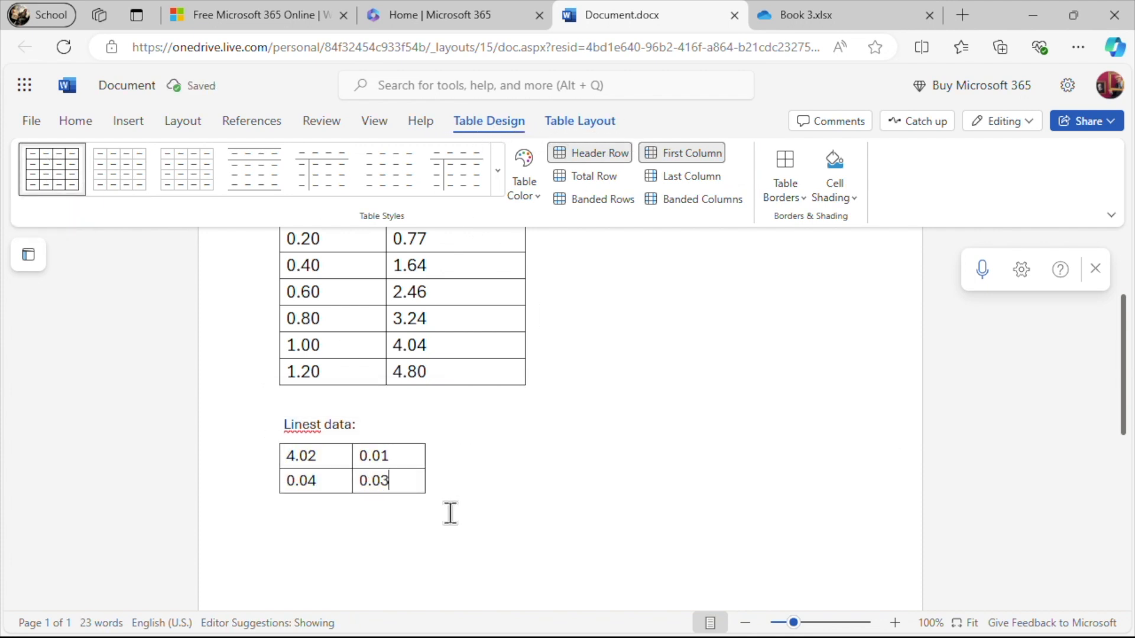
# - Add the line "Graph" below the LINEST table and start a new line beneath it
pyautogui.click(467, 499)
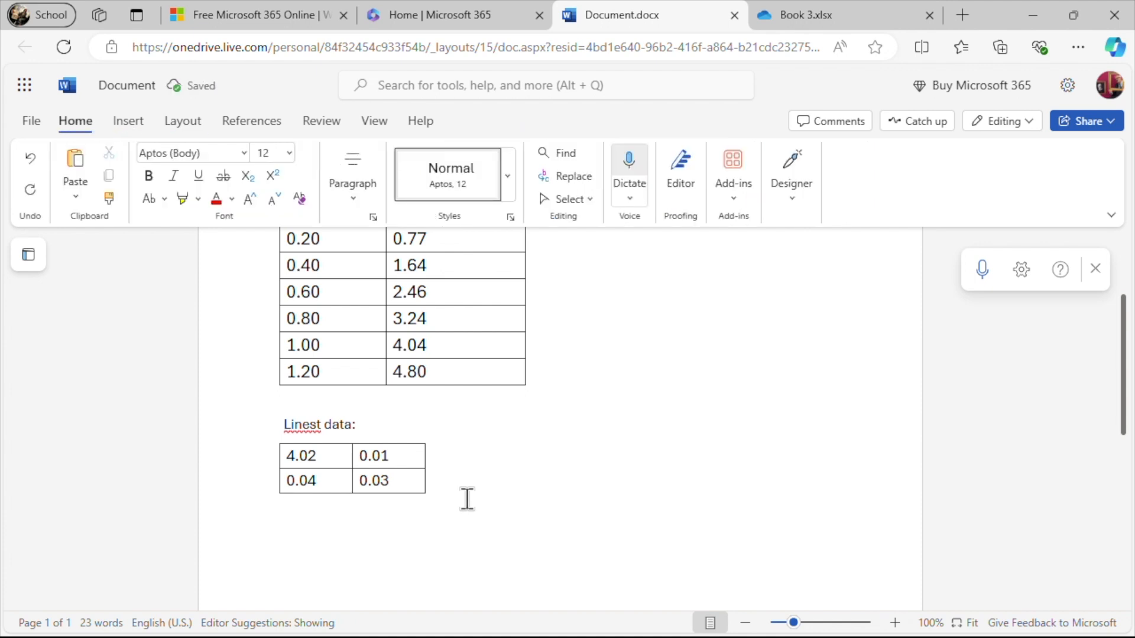
pyautogui.write('Graph')
pyautogui.press('Return')
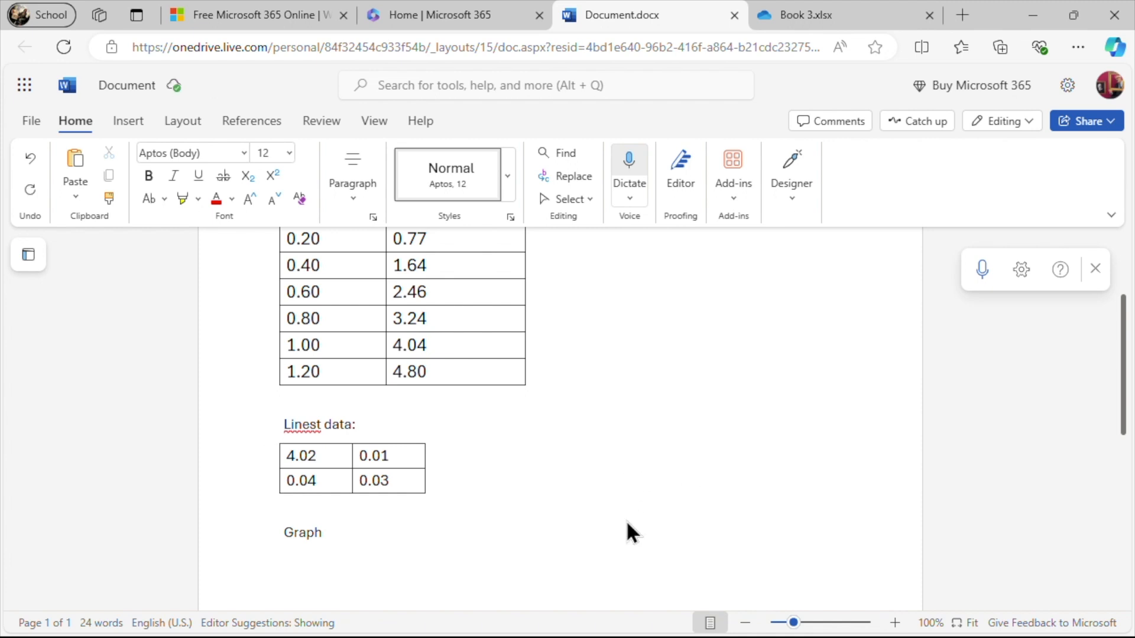
# - Copy the "'g' by simple pendulum" chart from the Book 3 workbook into the Word document below "Graph"
pyautogui.click(830, 19)
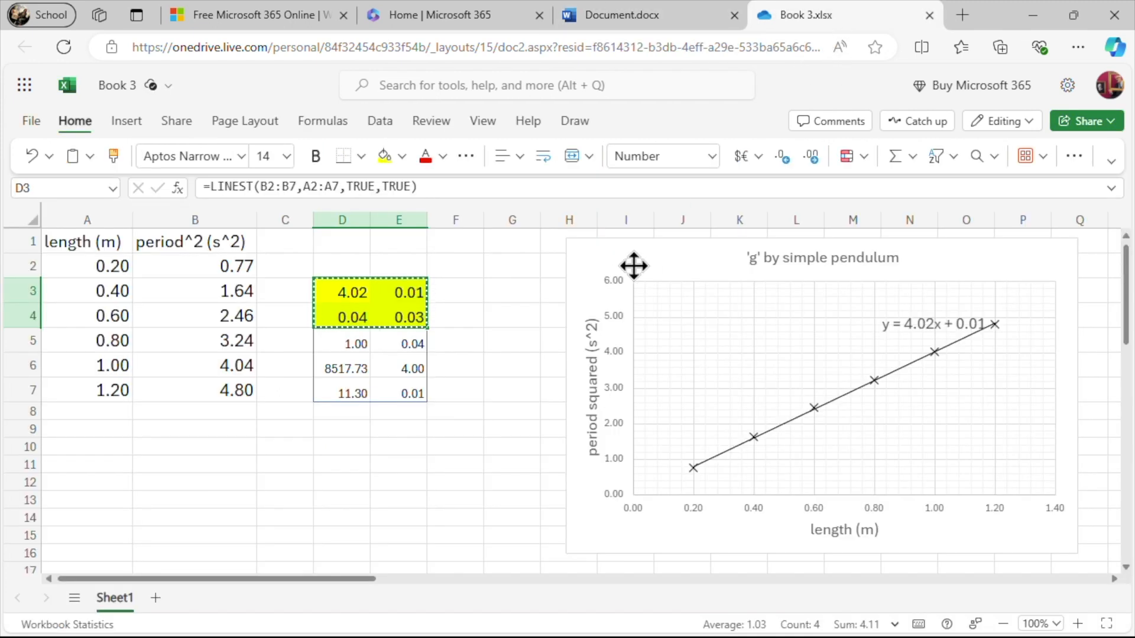
pyautogui.rightClick(662, 262)
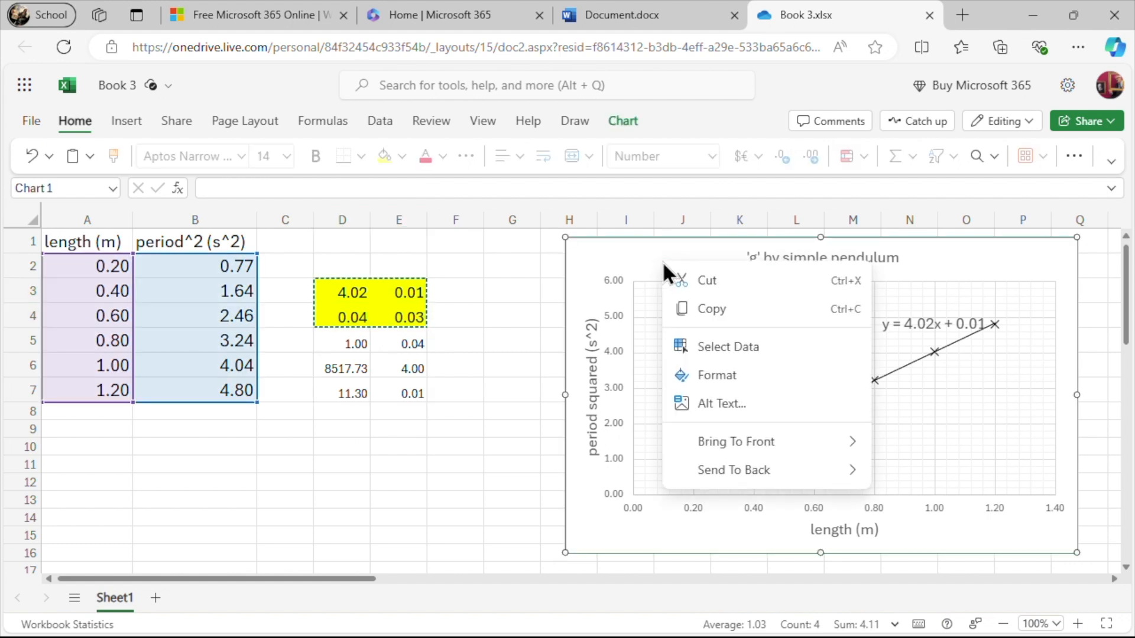
pyautogui.click(711, 309)
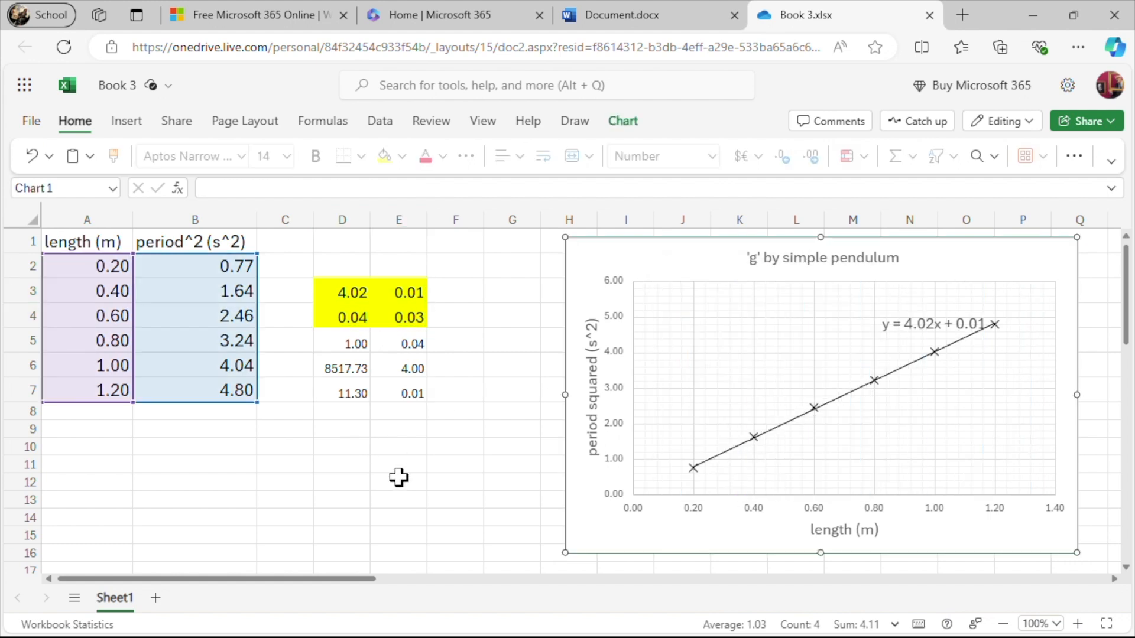
pyautogui.click(711, 14)
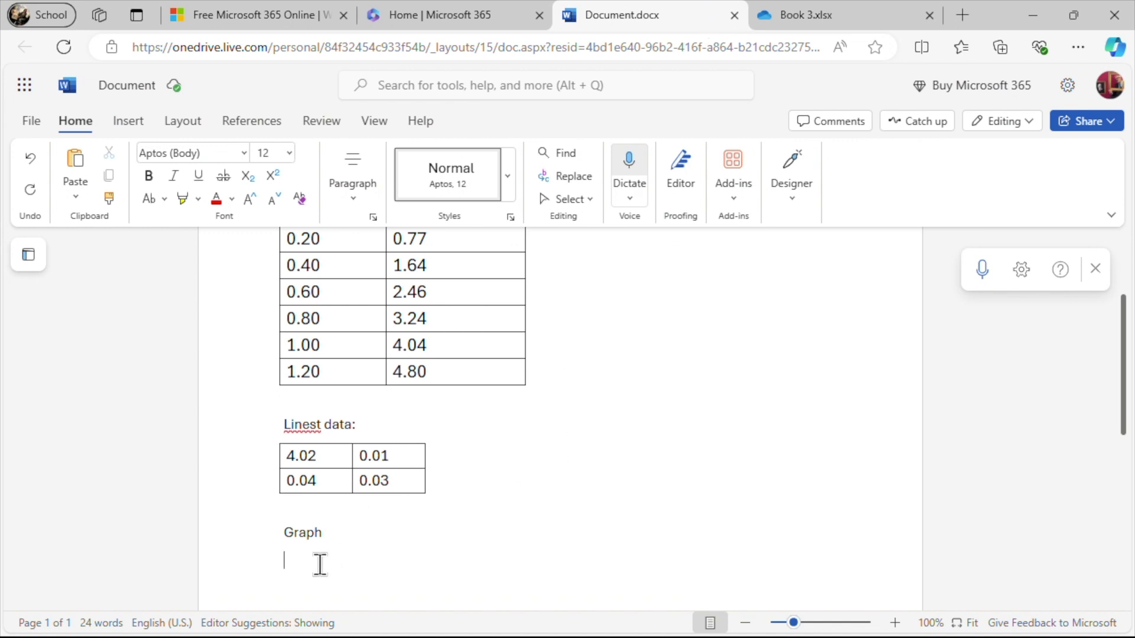
pyautogui.hotkey('ctrl', 'v')
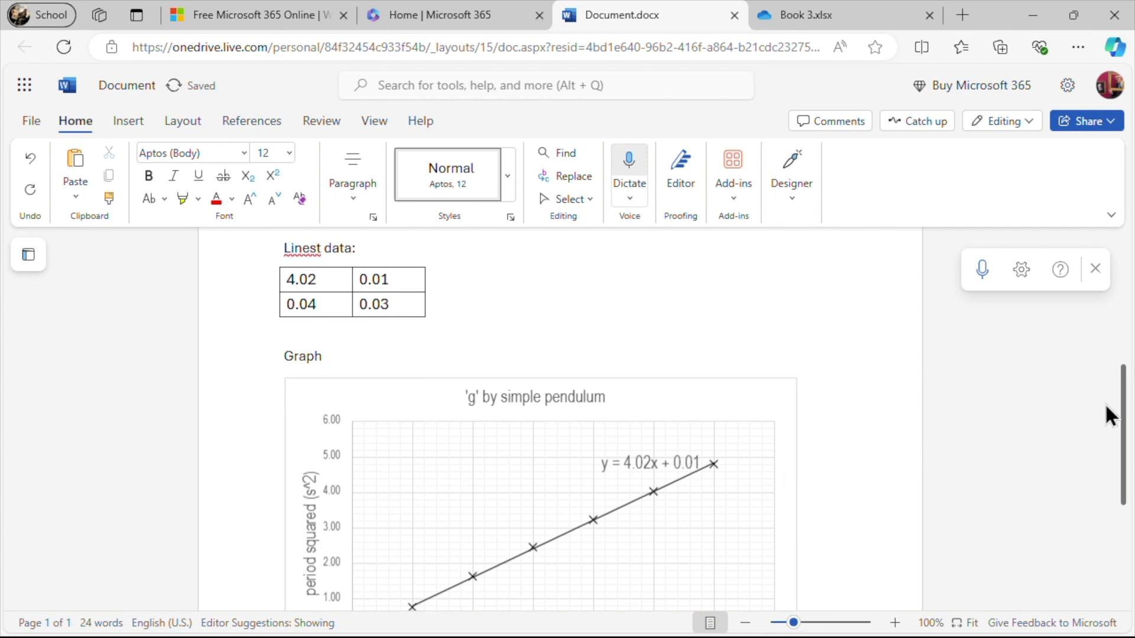
# - Enlarge the pasted pendulum chart slightly from its lower-right corner with the aspect ratio locked
pyautogui.scroll(-1, 1122, 467)
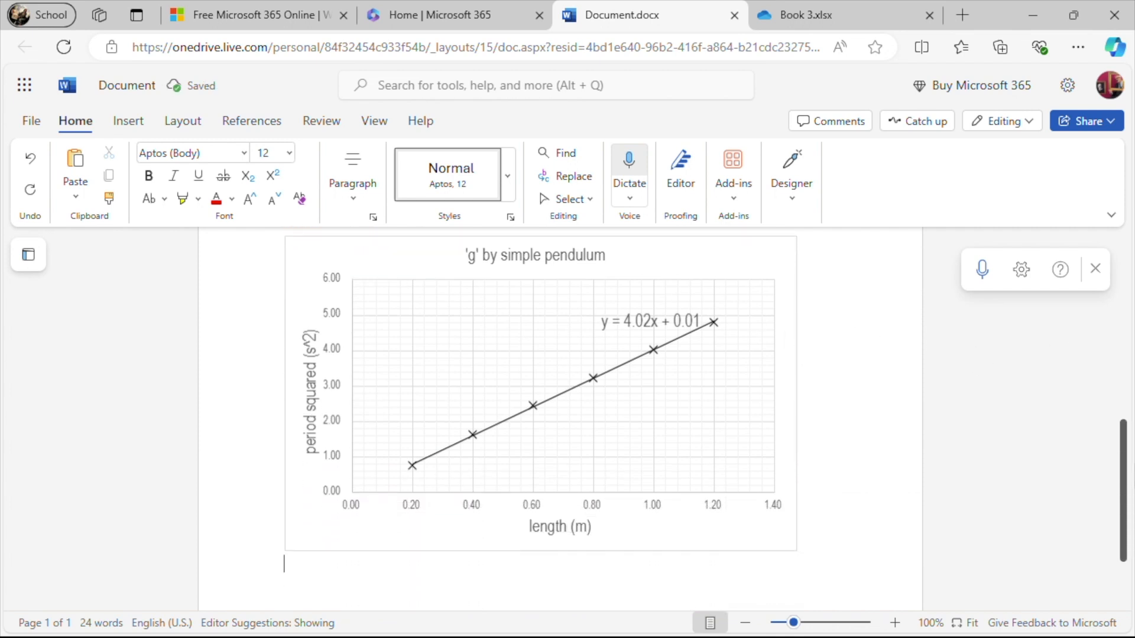
pyautogui.click(772, 524)
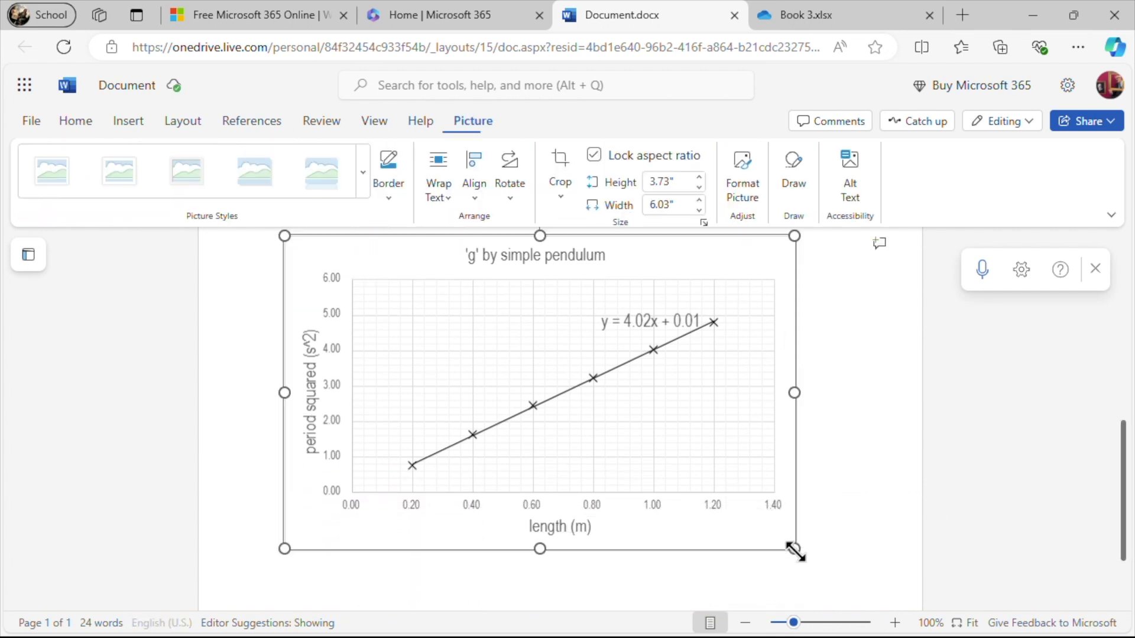
pyautogui.moveTo(795, 549); pyautogui.dragTo(830, 572)
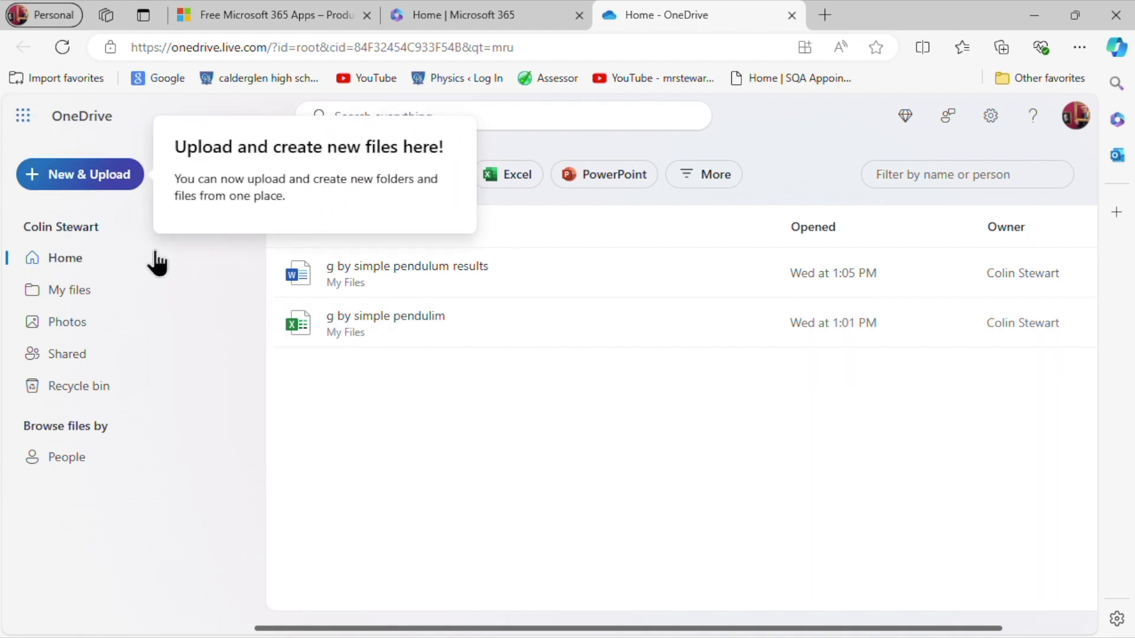
# - Dismiss the upload tip on the OneDrive home page and open the list of Microsoft 365 apps
pyautogui.click(257, 355)
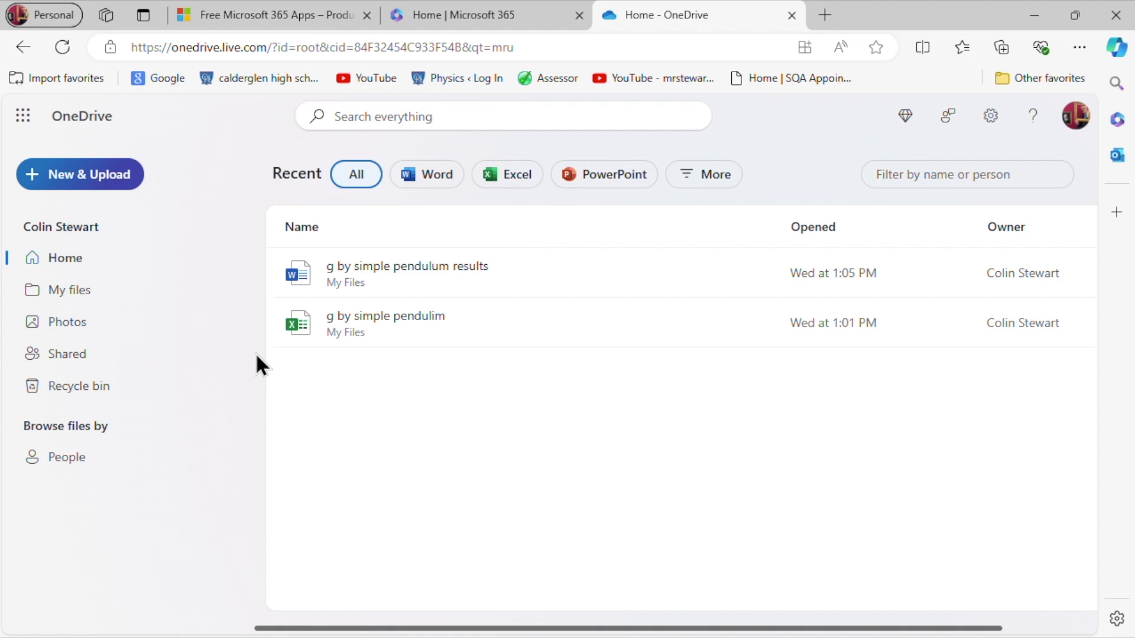
pyautogui.click(24, 116)
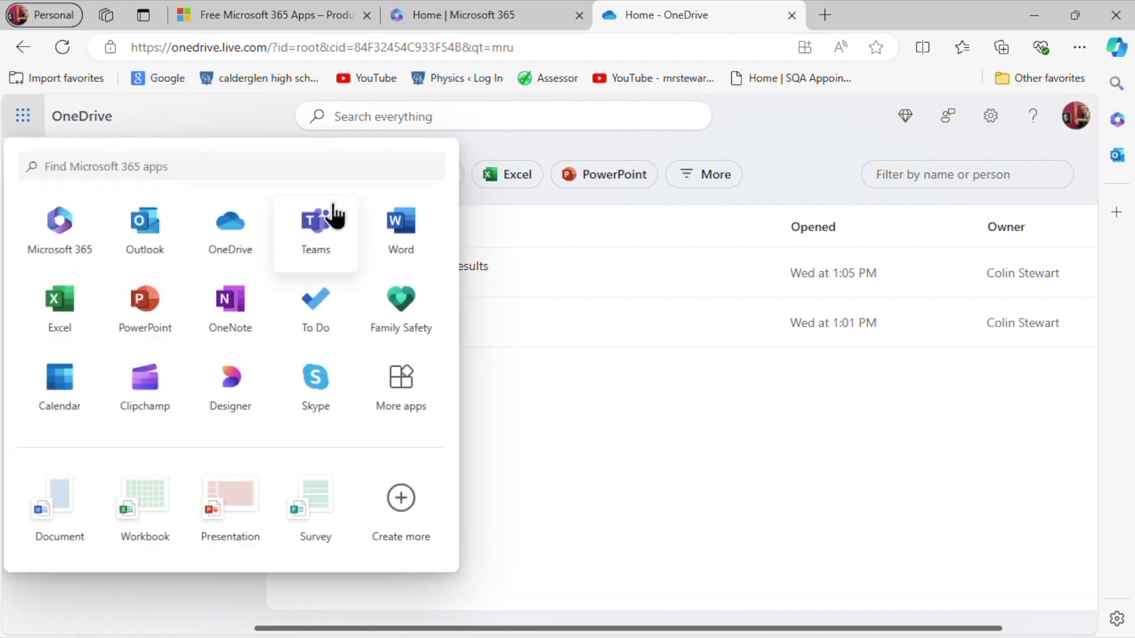